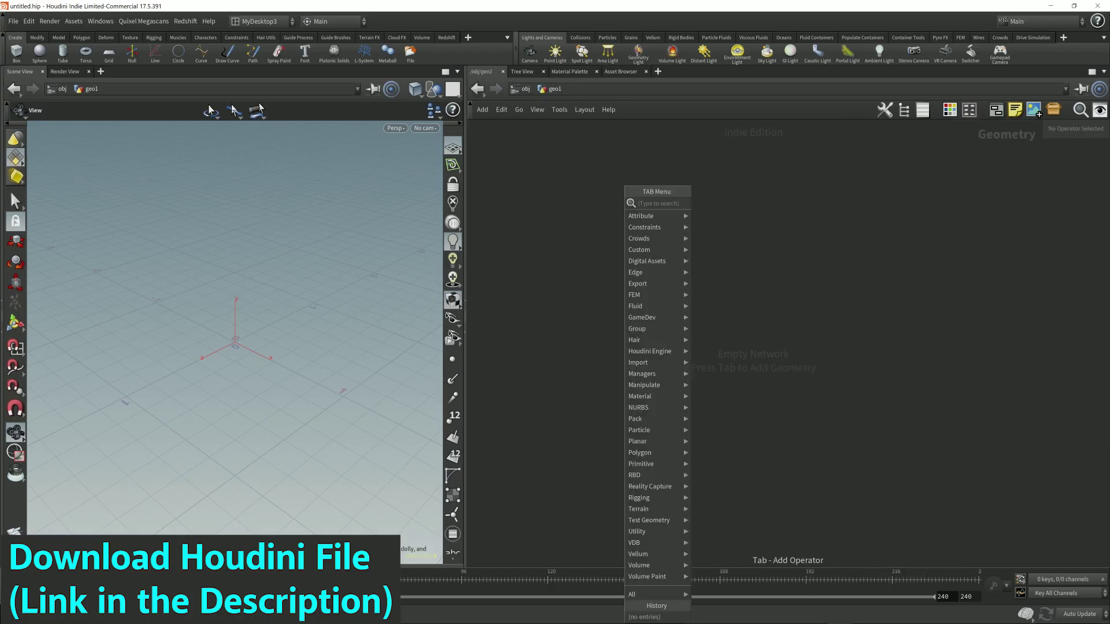
# Add a Rubber Toy test geometry node to the empty geo1 network
pyautogui.write('test')
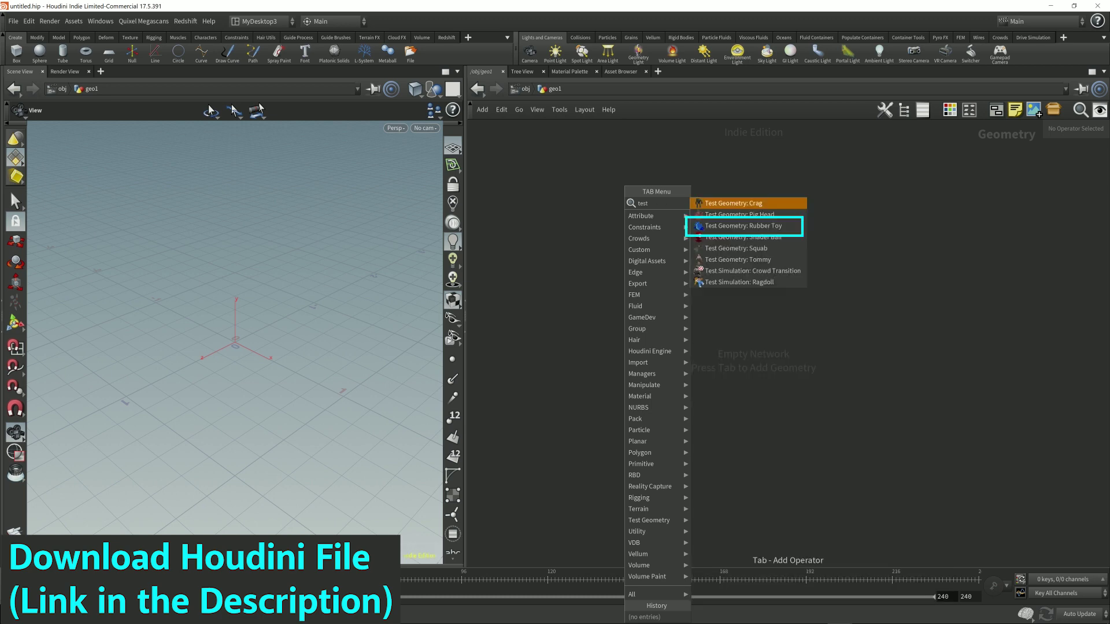
pyautogui.press('Down')
pyautogui.press('Down')
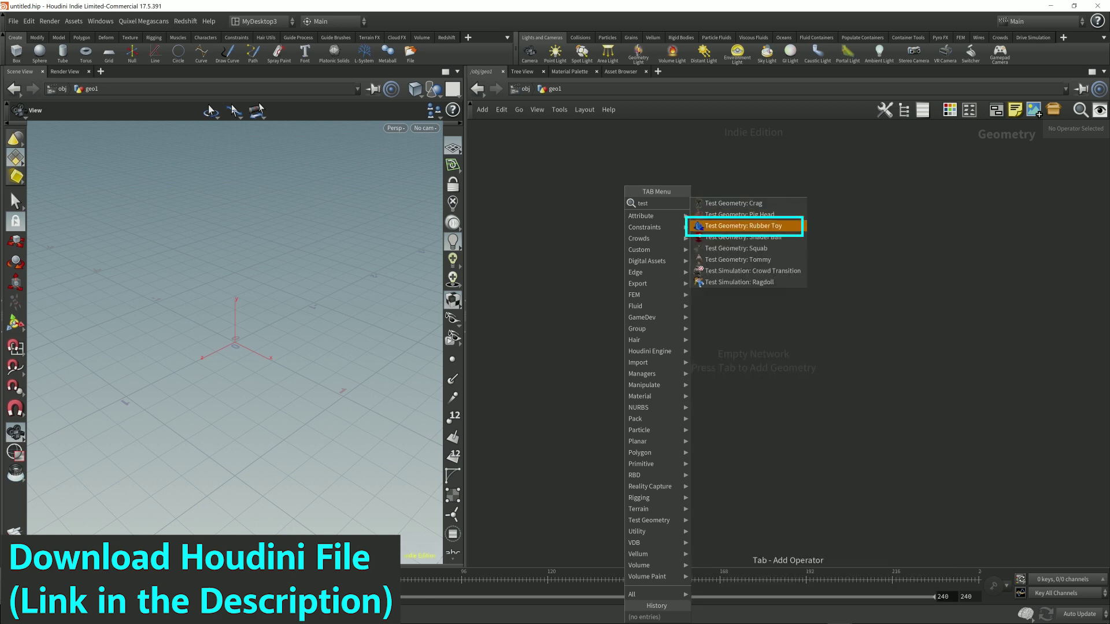
pyautogui.press('Return')
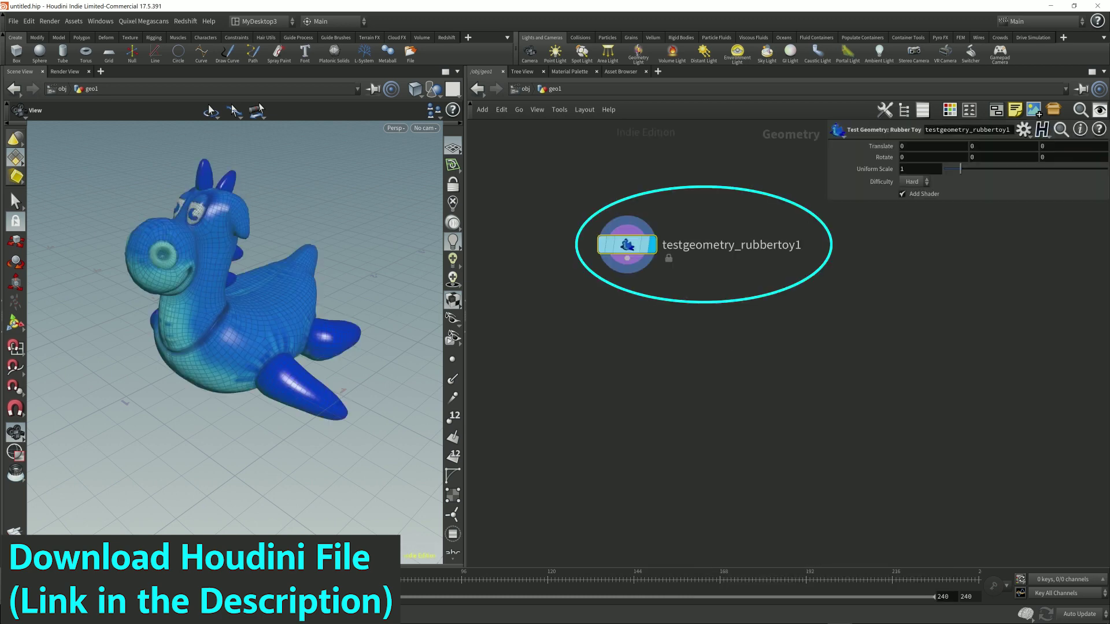
pyautogui.moveTo(231, 347); pyautogui.dragTo(203, 297)
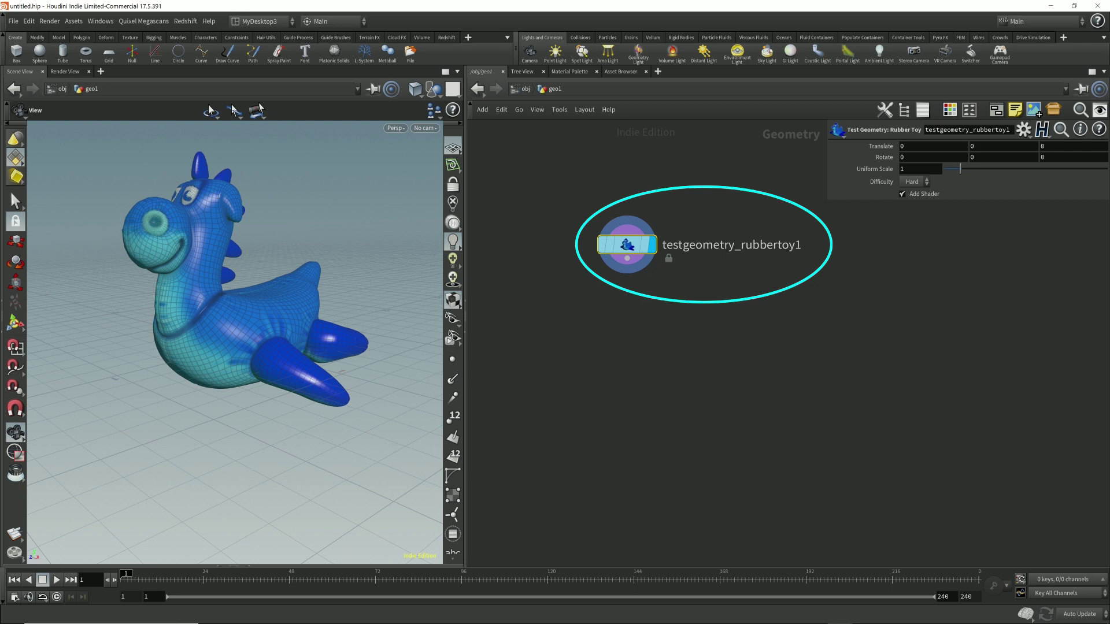
pyautogui.moveTo(627, 244); pyautogui.dragTo(594, 203)
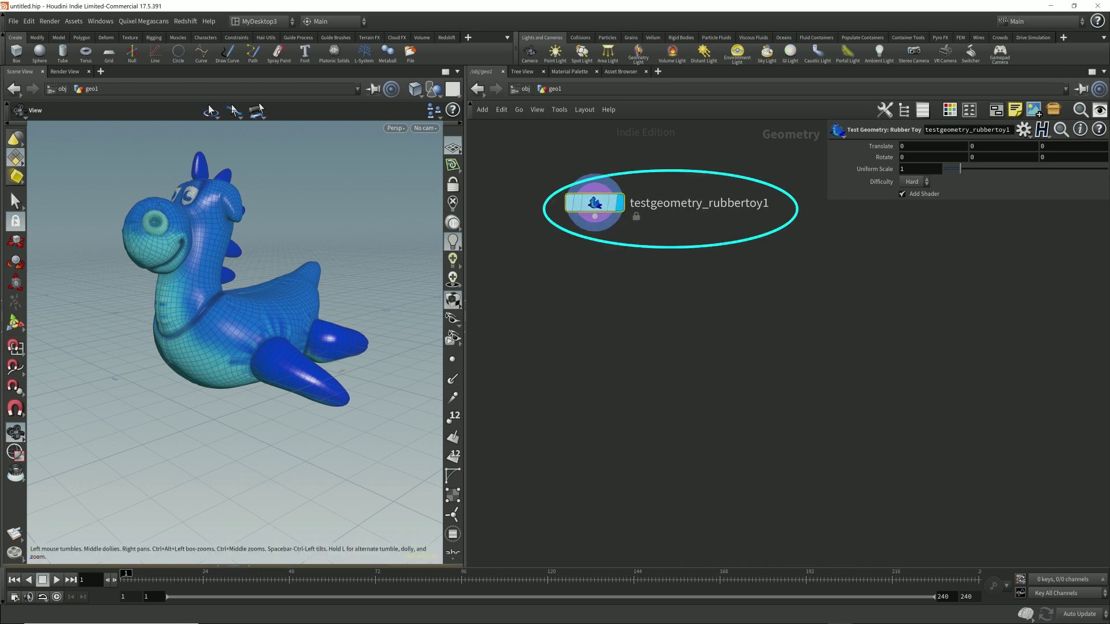
# Open the geometry spreadsheet on primitive attributes and widen the shop_materialpath column to read its full paths
pyautogui.click(217, 566)
pyautogui.click(137, 482)
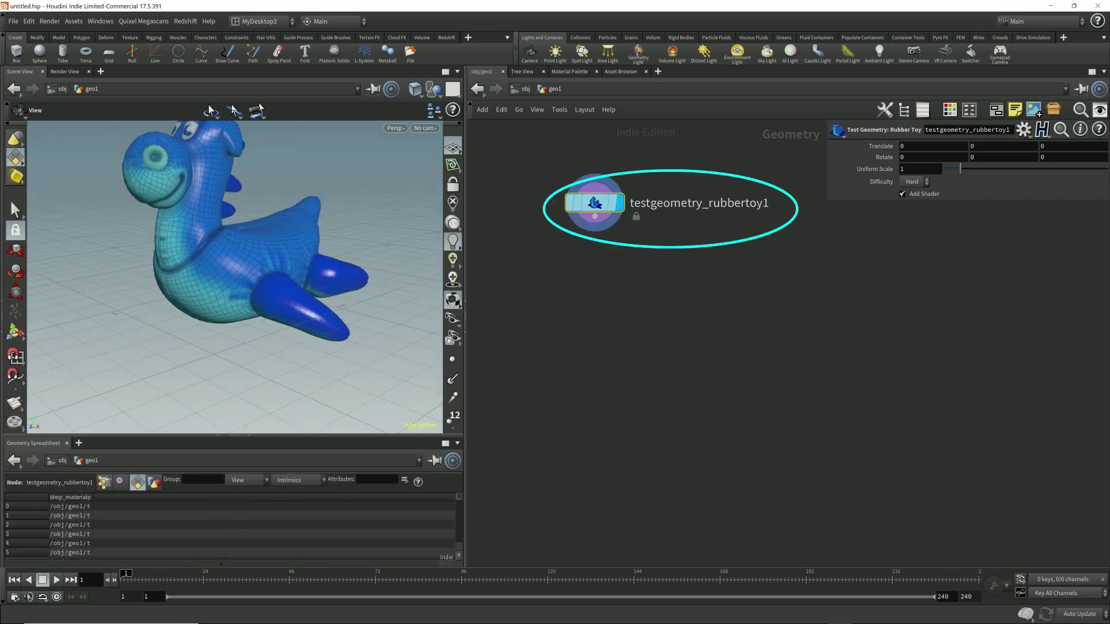
pyautogui.moveTo(97, 497); pyautogui.dragTo(284, 497)
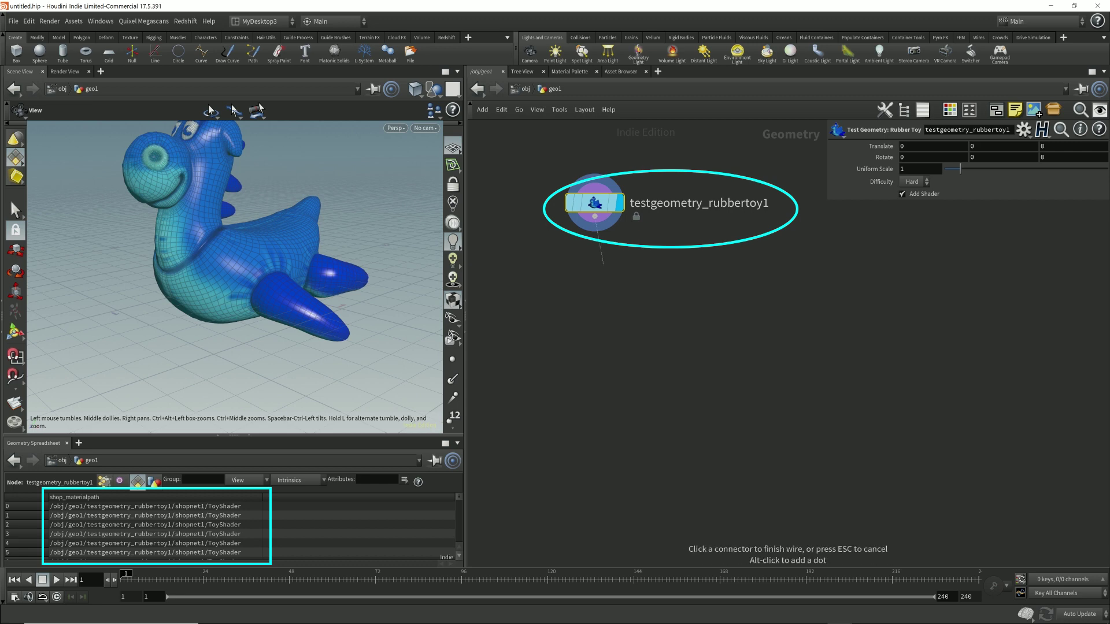
# Add an Attribute Delete node after the rubber toy node and display its output
pyautogui.press('Tab')
pyautogui.write('att')
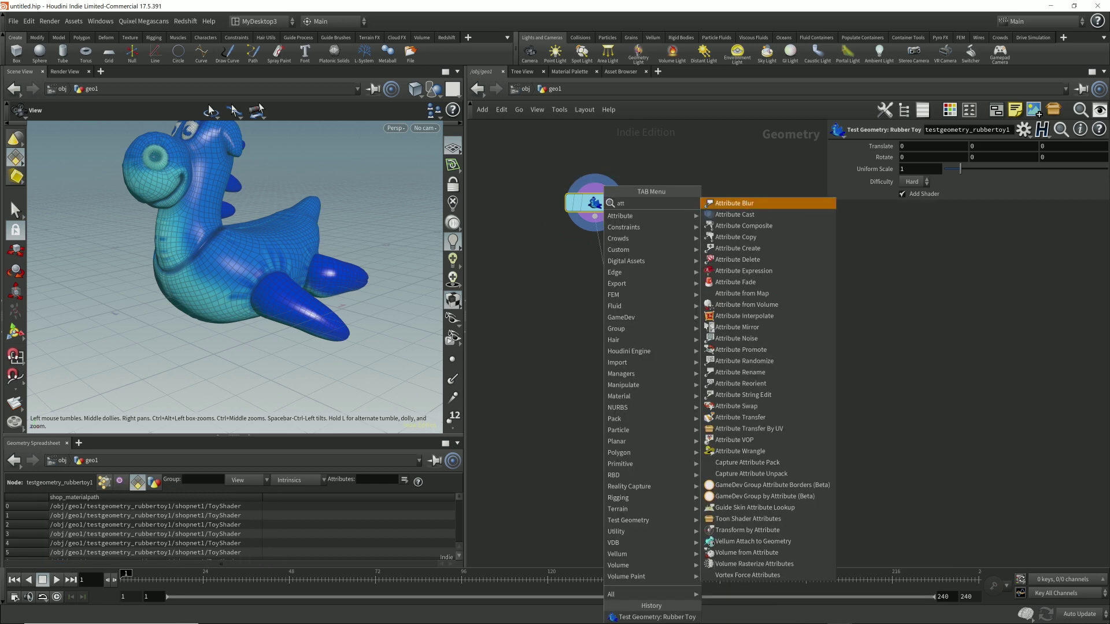
pyautogui.write(' w')
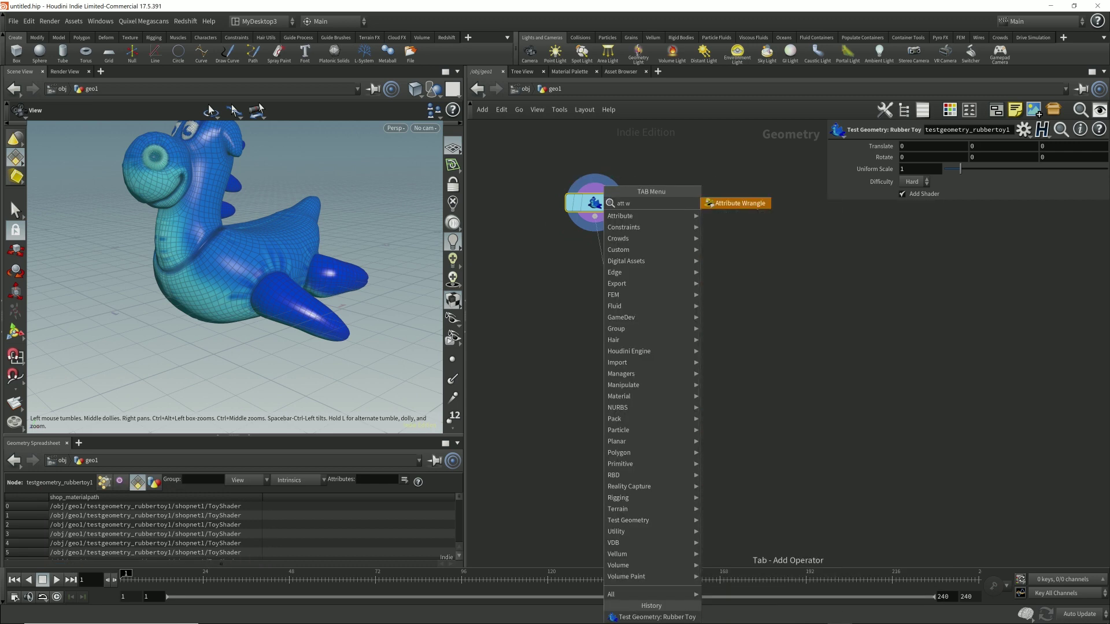
pyautogui.press('BackSpace')
pyautogui.press('BackSpace')
pyautogui.press('BackSpace')
pyautogui.press('BackSpace')
pyautogui.press('BackSpace')
pyautogui.write('delete')
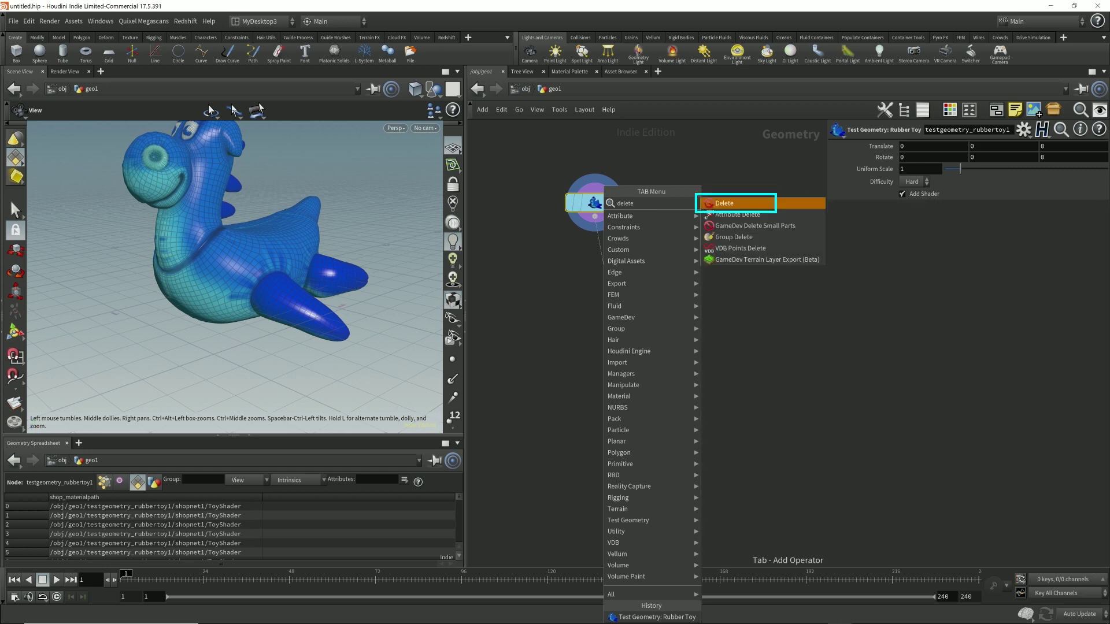
pyautogui.write(' a')
pyautogui.press('Return')
pyautogui.click(595, 255)
pyautogui.click(621, 255)
# Set the Attribute Delete node to remove the primitive attribute shop_materialpath
pyautogui.click(982, 171)
pyautogui.write('shop_materialpath')
pyautogui.press('Return')
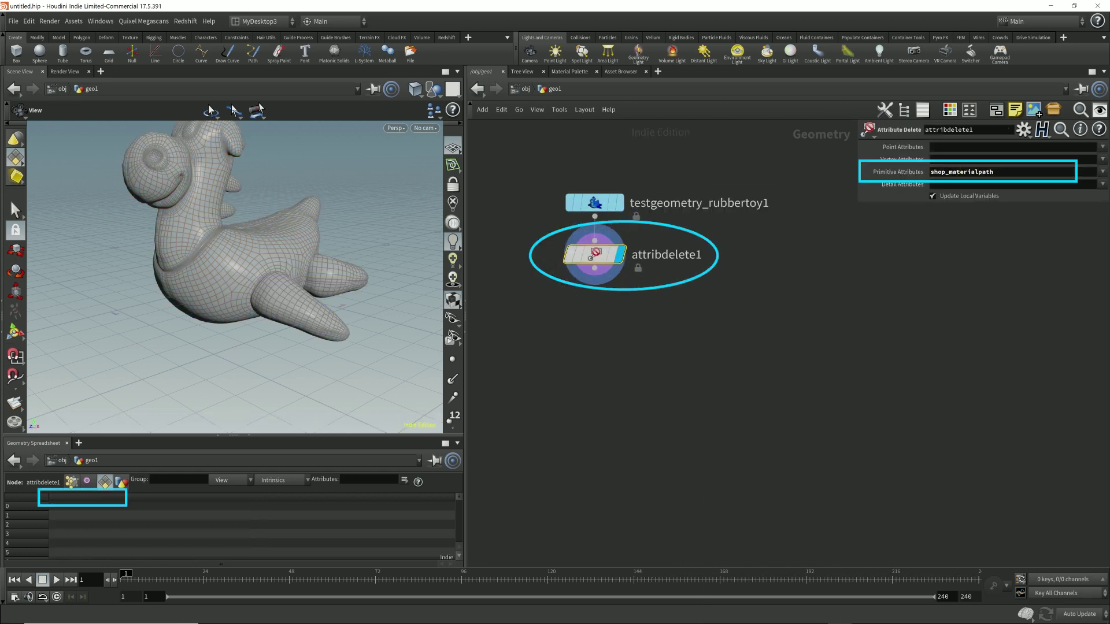
# Add a Voronoi Fracture node fed by attribdelete1, leaving space between the two nodes
pyautogui.scroll(-3, 235, 278)
pyautogui.moveTo(266, 277); pyautogui.dragTo(185, 197)
pyautogui.moveTo(176, 268); pyautogui.dragTo(139, 273)
pyautogui.press('Tab')
pyautogui.write('vor')
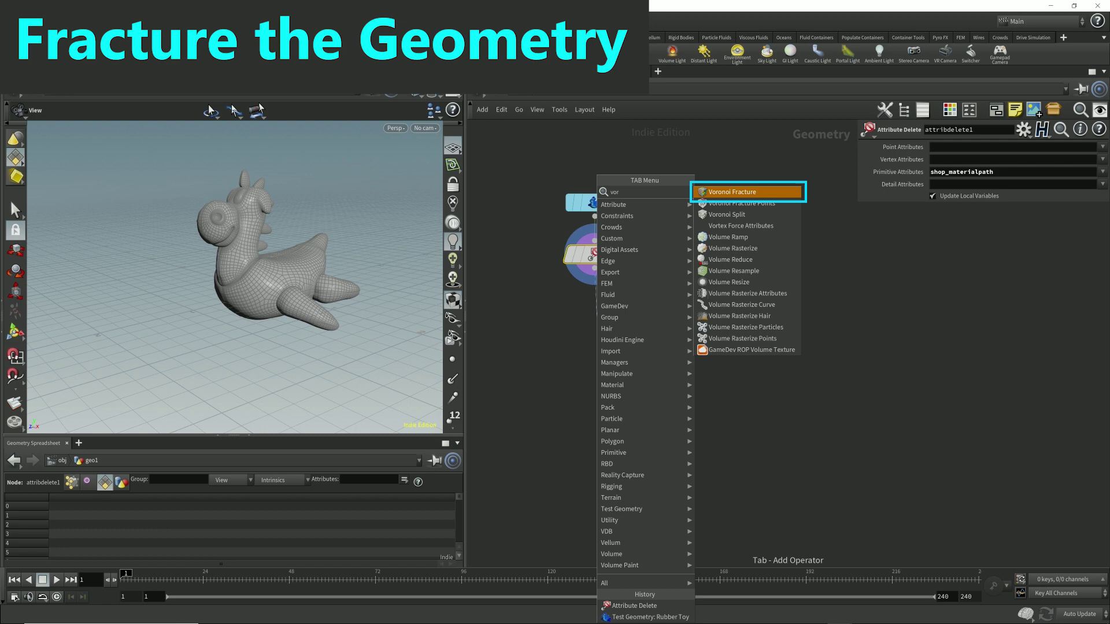
pyautogui.press('Return')
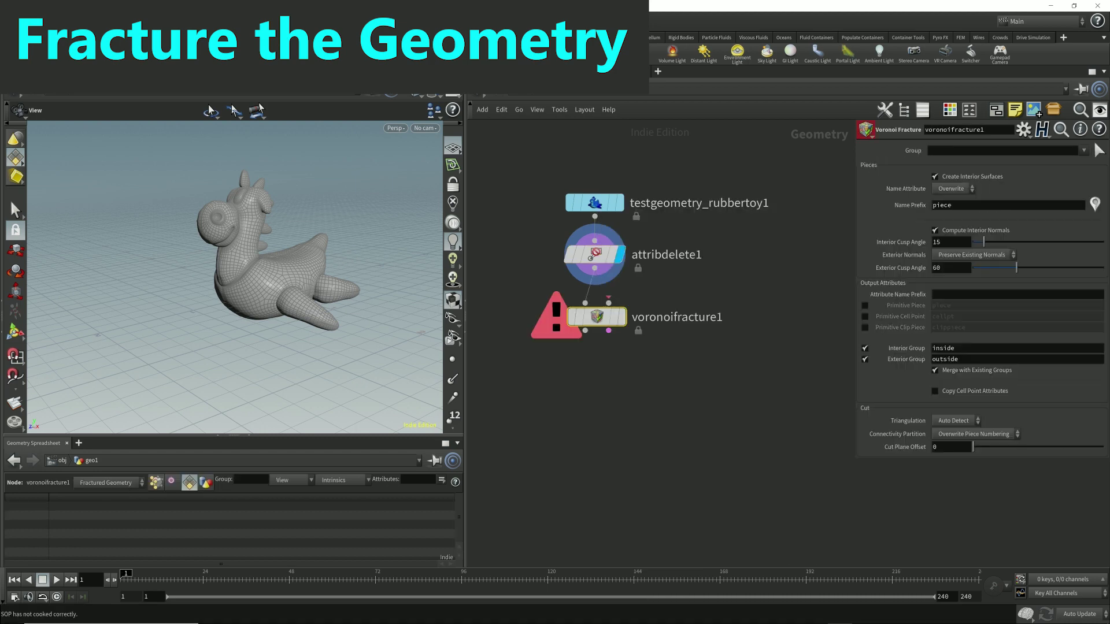
pyautogui.moveTo(596, 316); pyautogui.dragTo(595, 427)
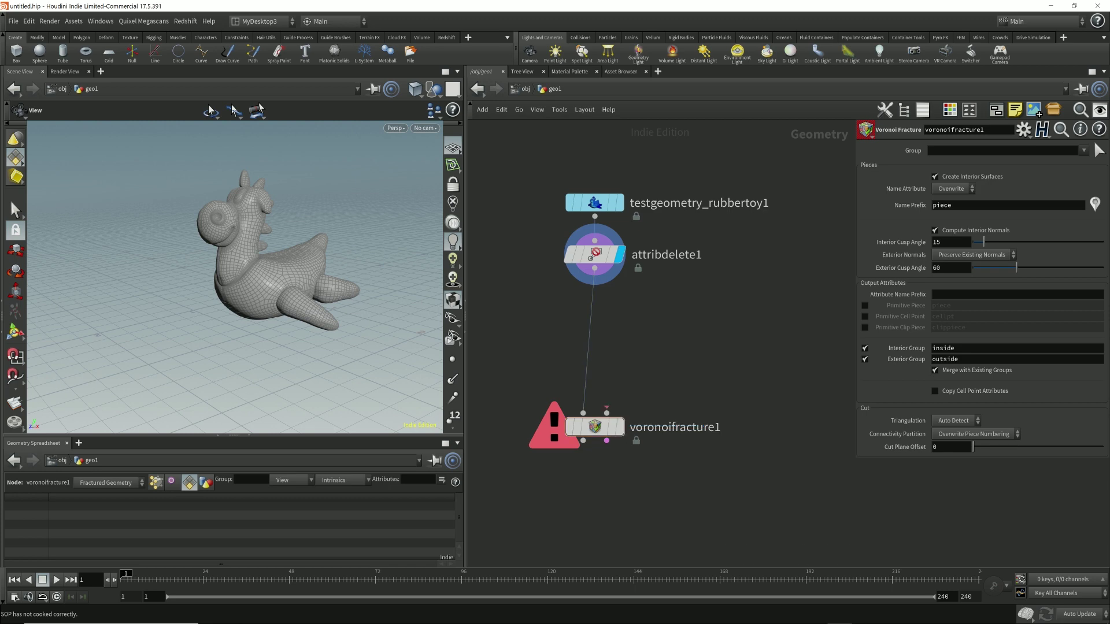
# Branch a Scatter node off attribdelete1 and display its points
pyautogui.click(595, 254)
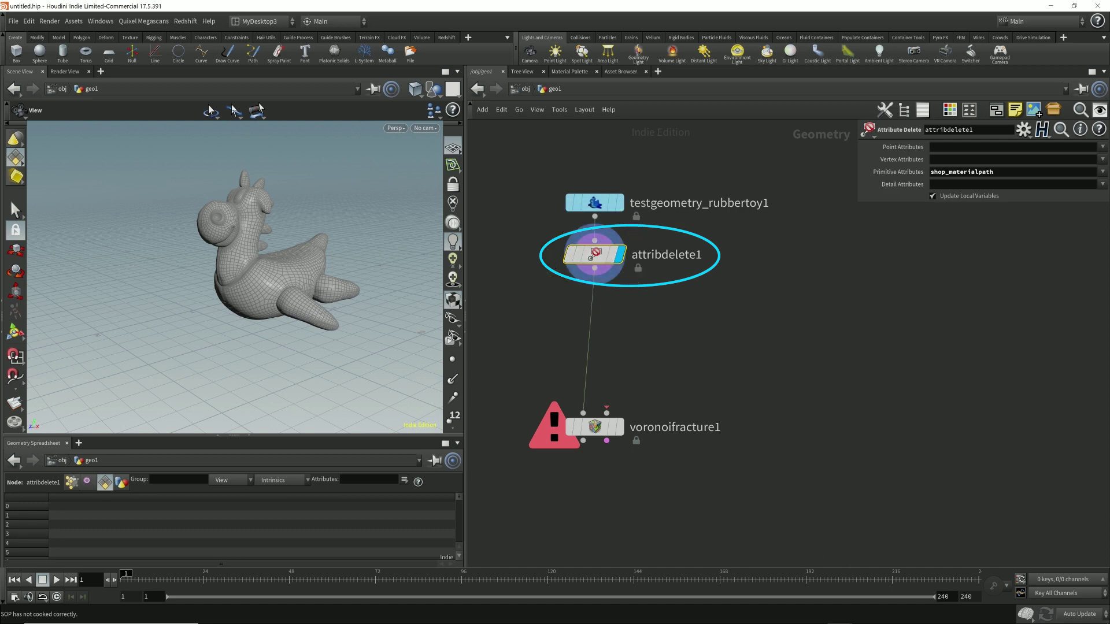
pyautogui.press('Tab')
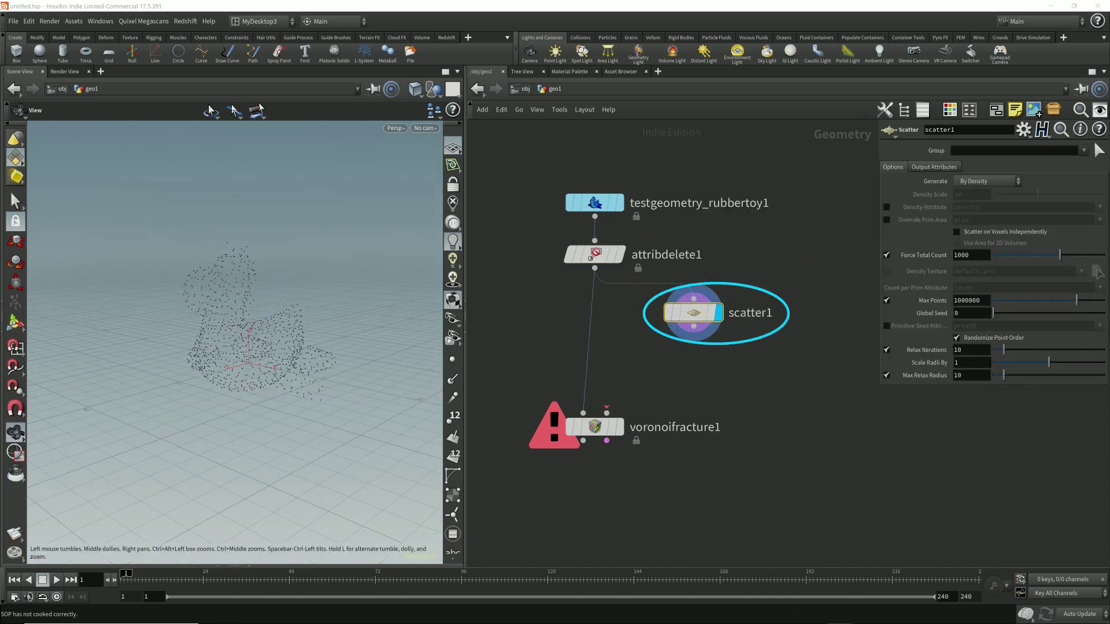
# Change the viewport's background color scheme from Light to a dark one in the display options
pyautogui.press('d')
pyautogui.click(327, 191)
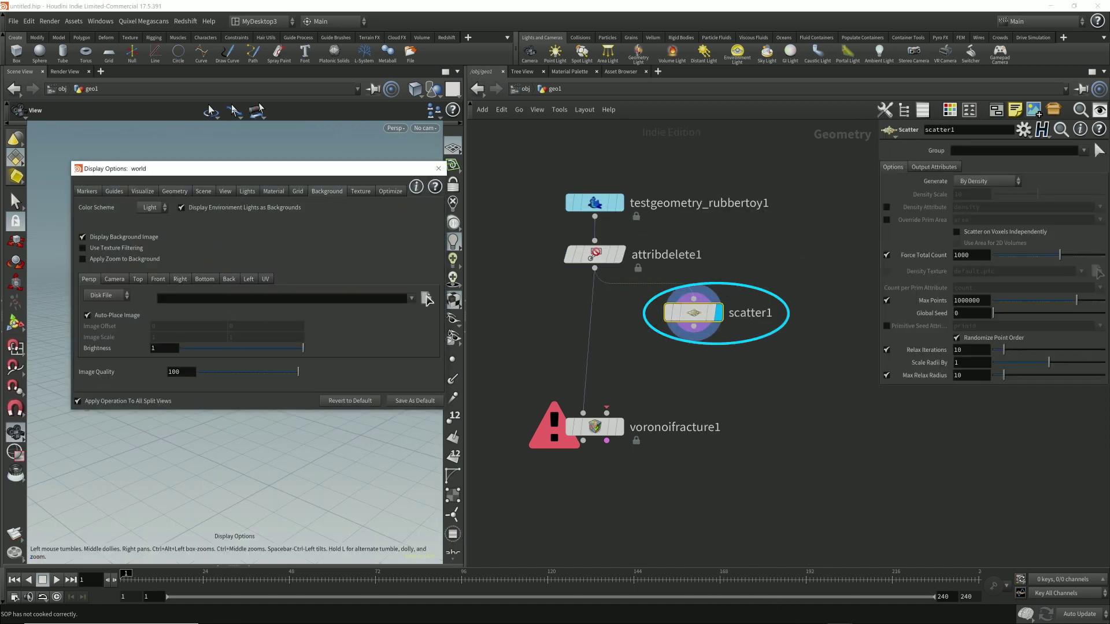
pyautogui.click(151, 207)
pyautogui.click(152, 219)
pyautogui.click(438, 168)
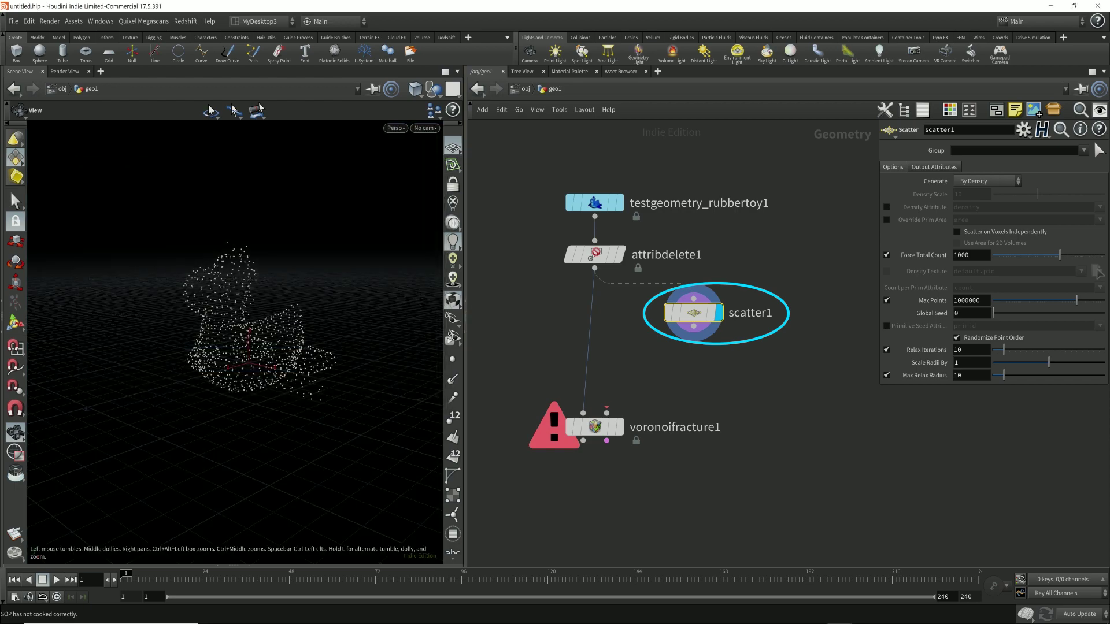
# Inspect the scattered points over the toy's wireframe and check the point count in scatter1's node info
pyautogui.scroll(4, 243, 341)
pyautogui.moveTo(242, 341)
pyautogui.mouseDown()
pyautogui.moveTo(202, 376)
pyautogui.moveTo(231, 318)
pyautogui.moveTo(277, 335)
pyautogui.moveTo(254, 326)
pyautogui.moveTo(237, 358)
pyautogui.mouseUp()
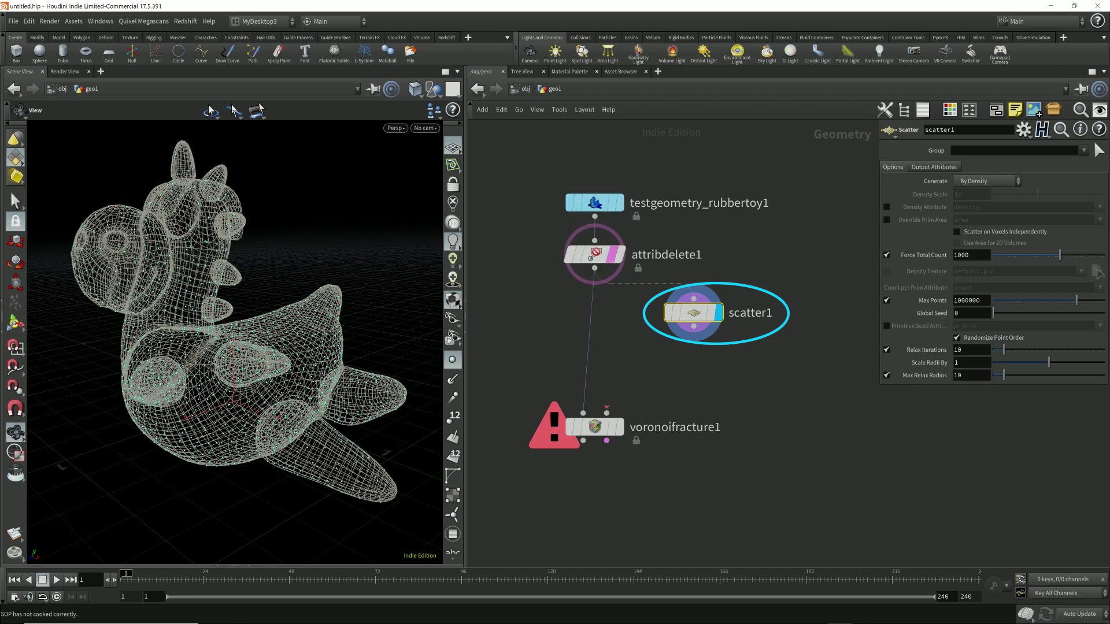
pyautogui.moveTo(231, 335); pyautogui.dragTo(376, 328)
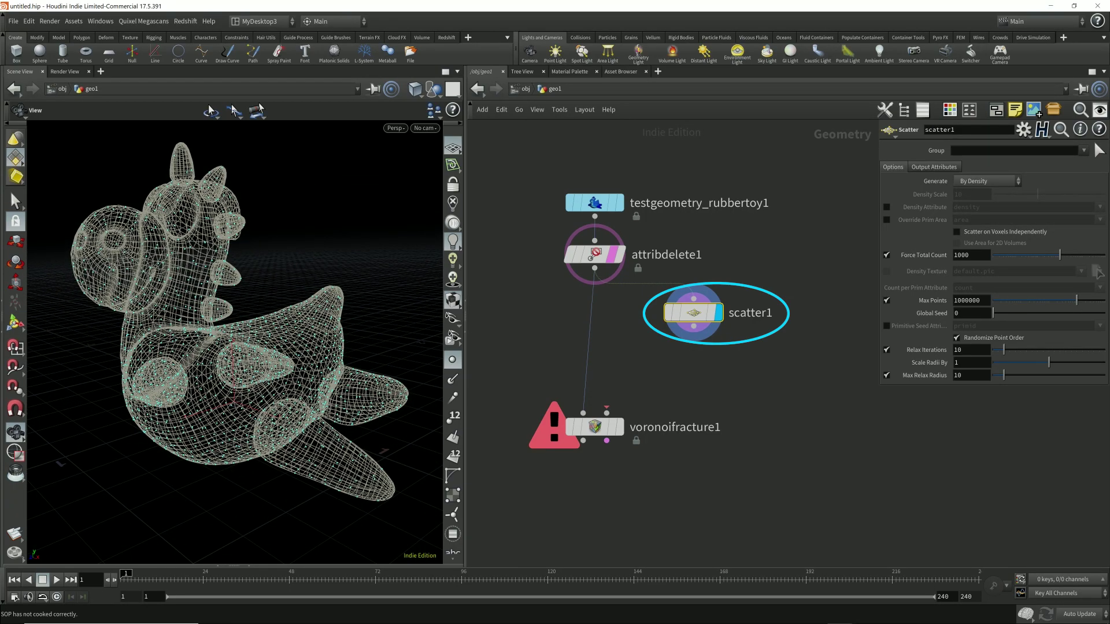
pyautogui.moveTo(693, 315)
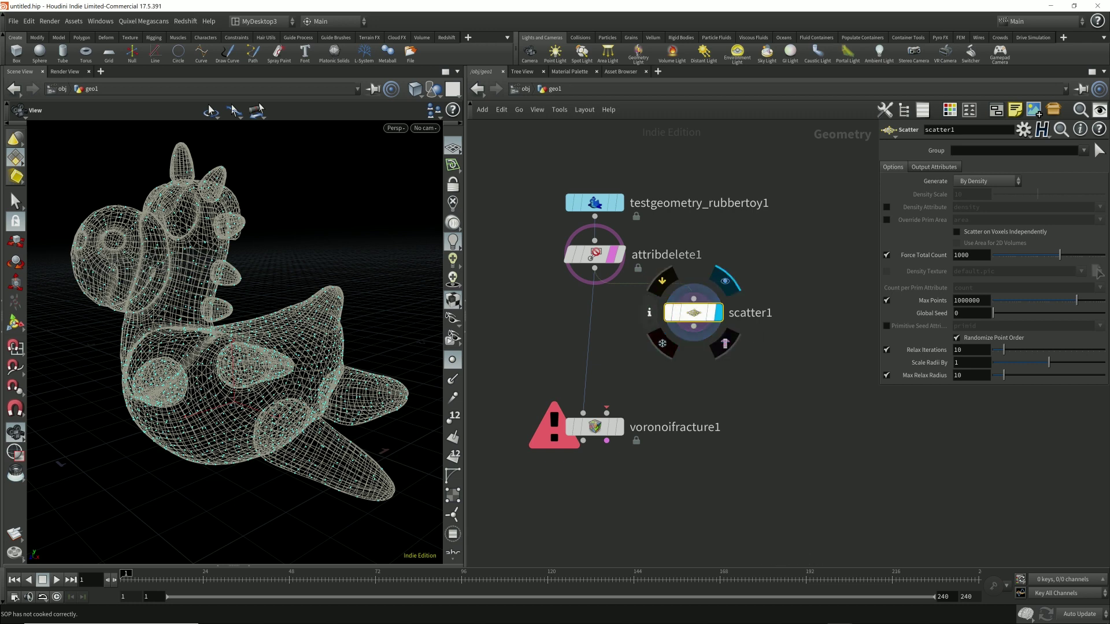
pyautogui.click(649, 313)
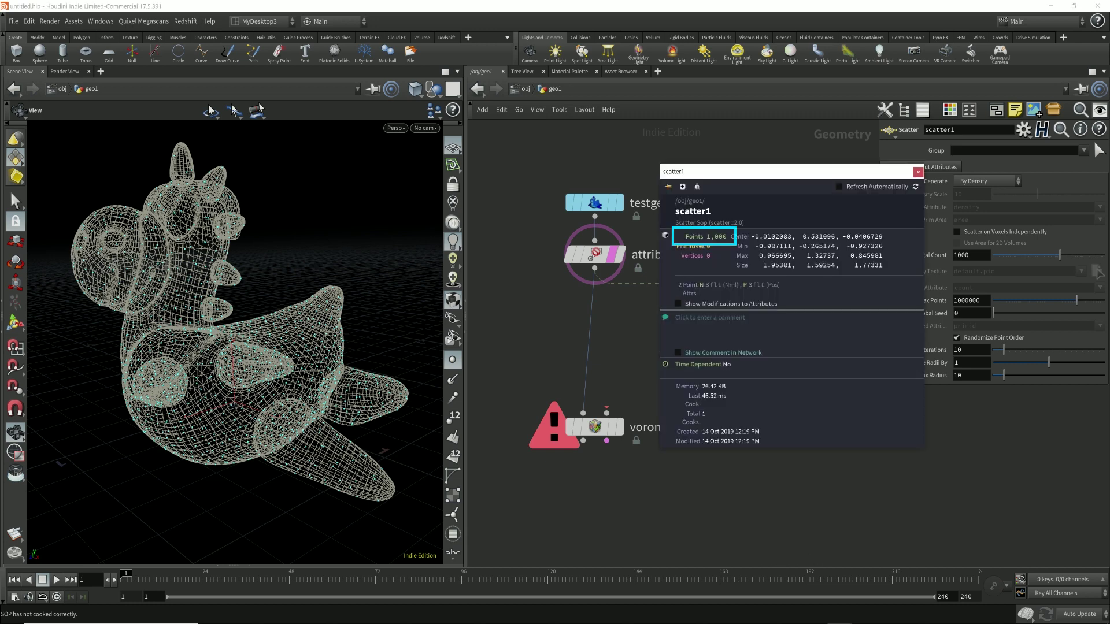
# Set the Scatter node's Force Total Count to 100
pyautogui.moveTo(606, 413)
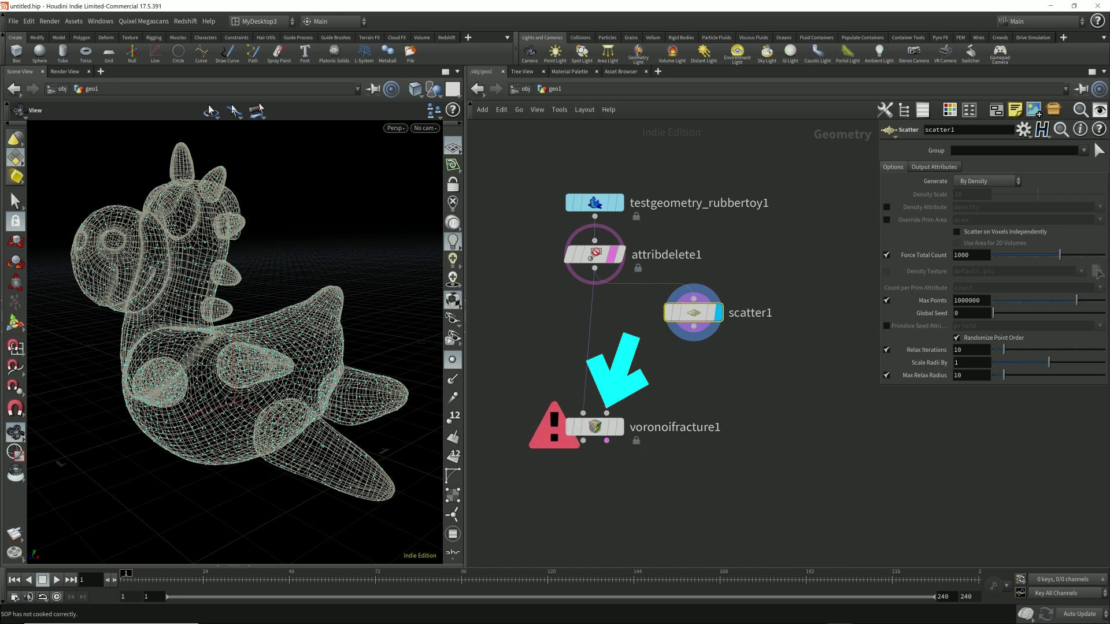
pyautogui.press('BackSpace')
pyautogui.press('Return')
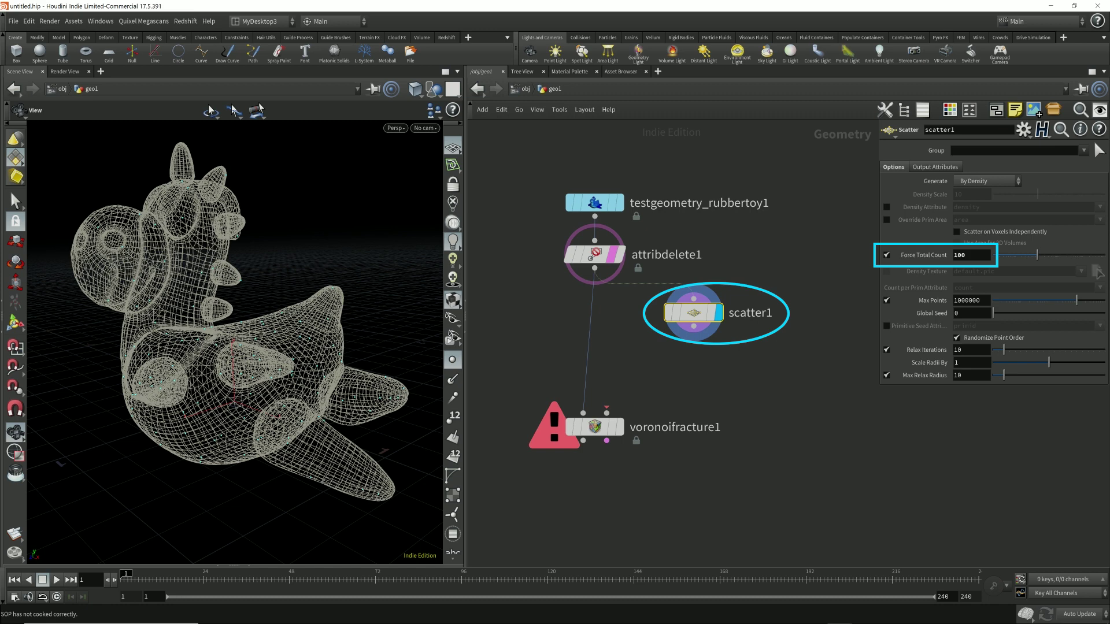
# Connect scatter1 to the second input of voronoifracture1 and display the fractured toy
pyautogui.moveTo(693, 327); pyautogui.dragTo(606, 413)
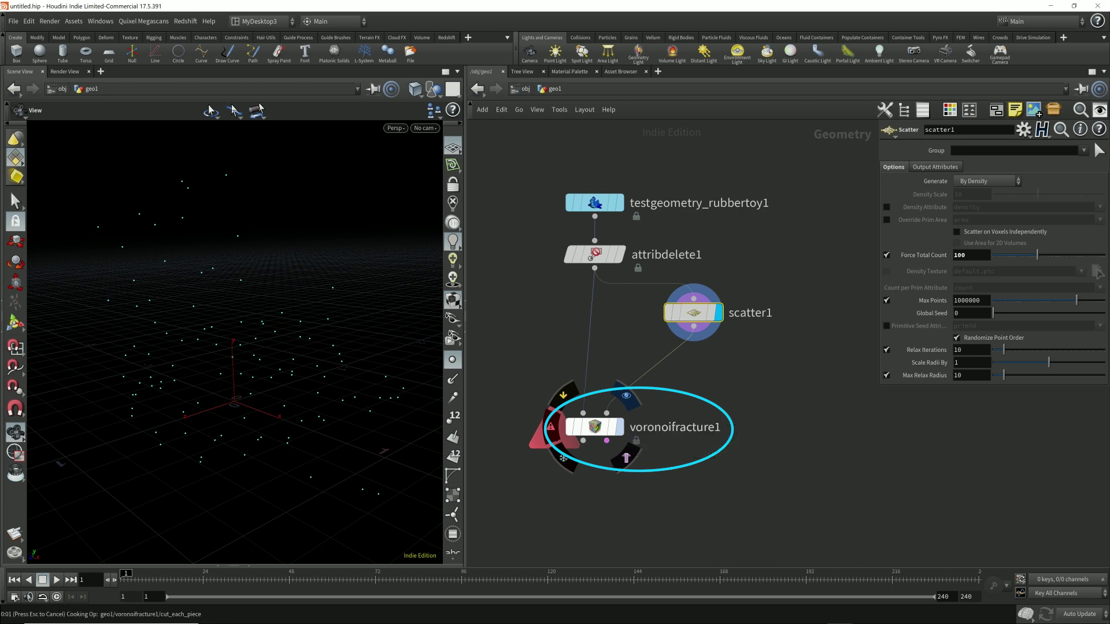
pyautogui.click(619, 427)
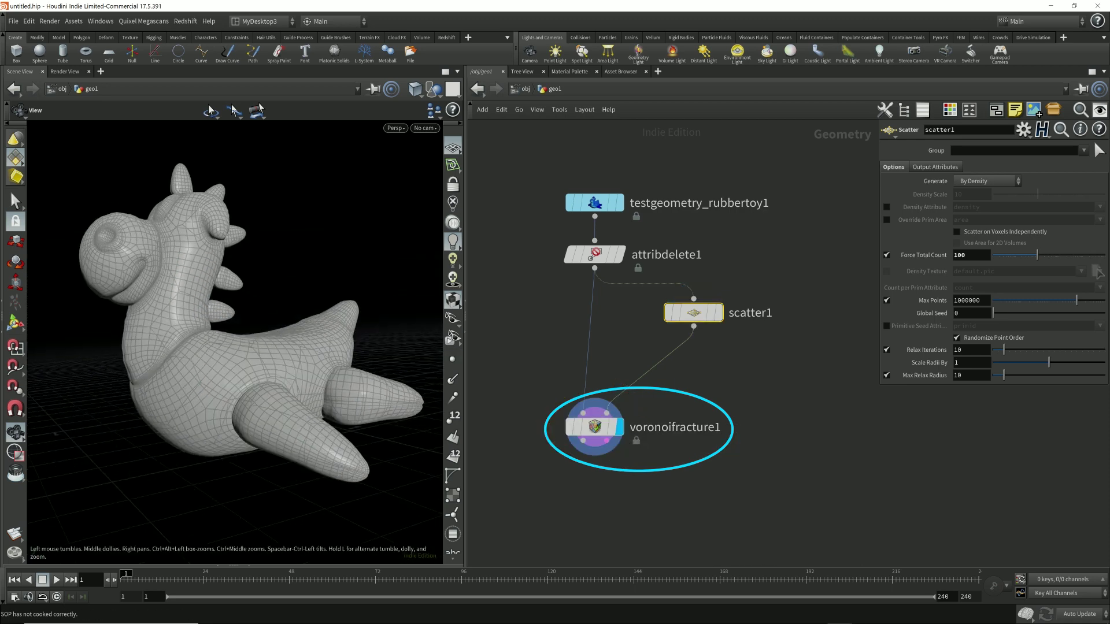
pyautogui.moveTo(879, 384); pyautogui.dragTo(842, 416)
pyautogui.moveTo(231, 335); pyautogui.dragTo(197, 354)
pyautogui.scroll(-3, 243, 347)
pyautogui.moveTo(243, 347); pyautogui.dragTo(213, 350, button='right')
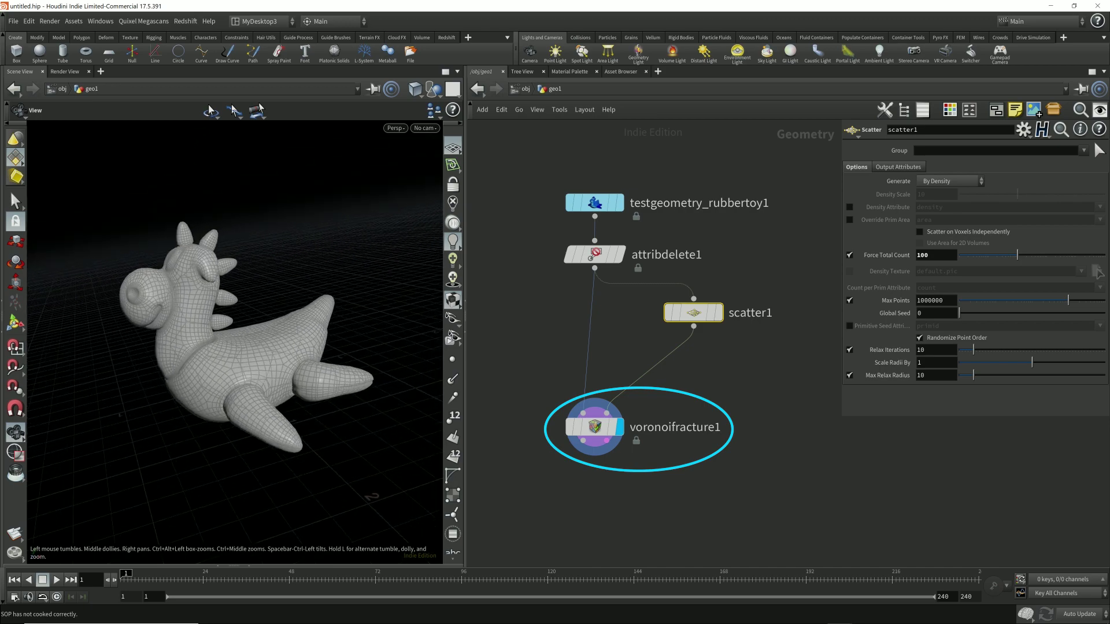
pyautogui.moveTo(232, 346)
pyautogui.mouseDown()
pyautogui.moveTo(225, 324)
pyautogui.moveTo(243, 277)
pyautogui.moveTo(266, 329)
pyautogui.moveTo(237, 346)
pyautogui.mouseUp()
# Add an Exploded View node below voronoifracture1
pyautogui.moveTo(653, 369); pyautogui.dragTo(660, 314, button='middle')
pyautogui.click(673, 324)
pyautogui.press('Tab')
pyautogui.write('explo')
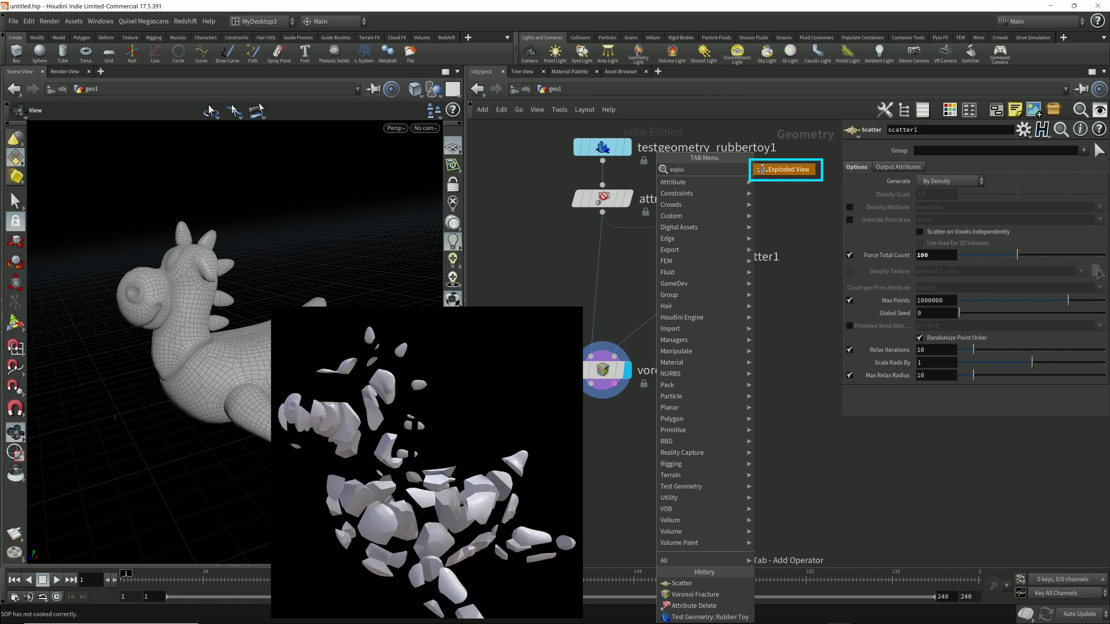
pyautogui.press('Return')
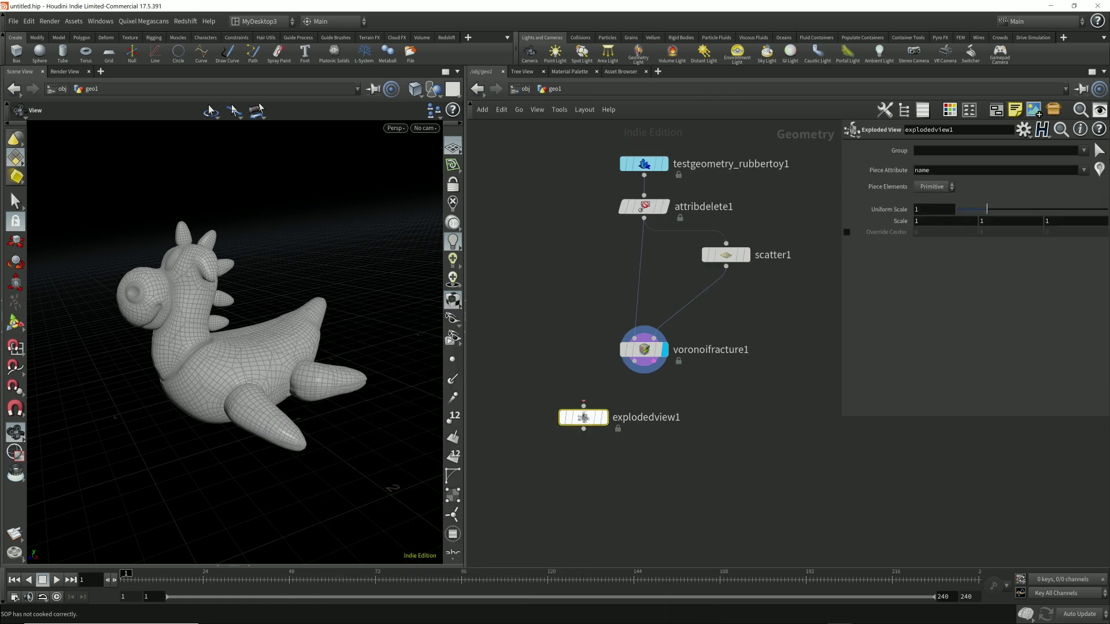
pyautogui.click(548, 428)
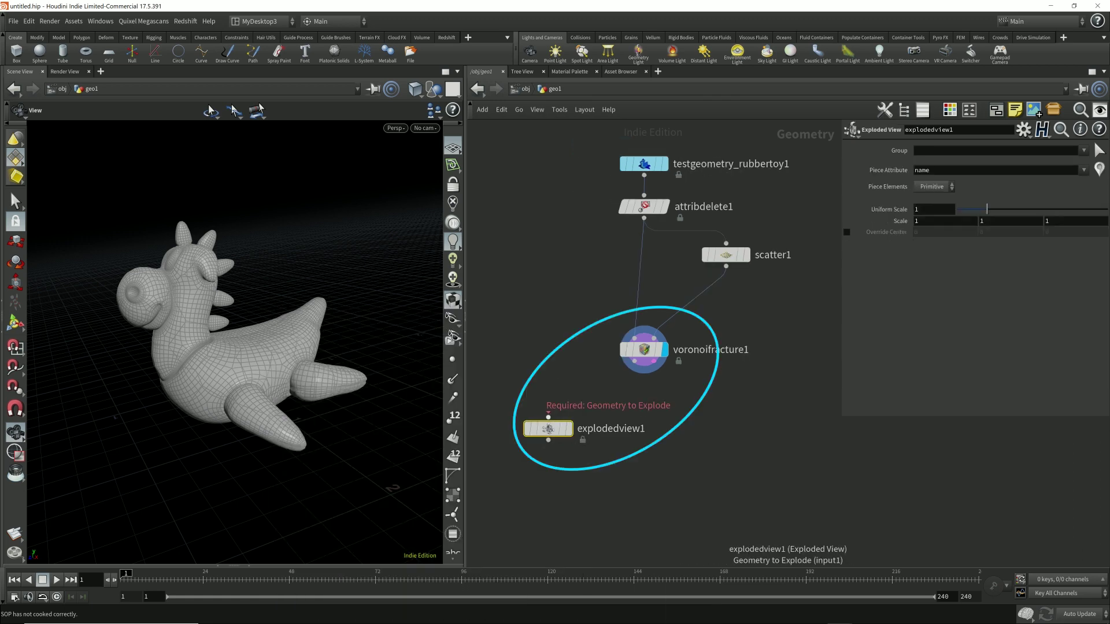
# Wire voronoifracture1's fractured geometry output into explodedview1 and display the exploded pieces
pyautogui.moveTo(635, 362); pyautogui.dragTo(548, 416)
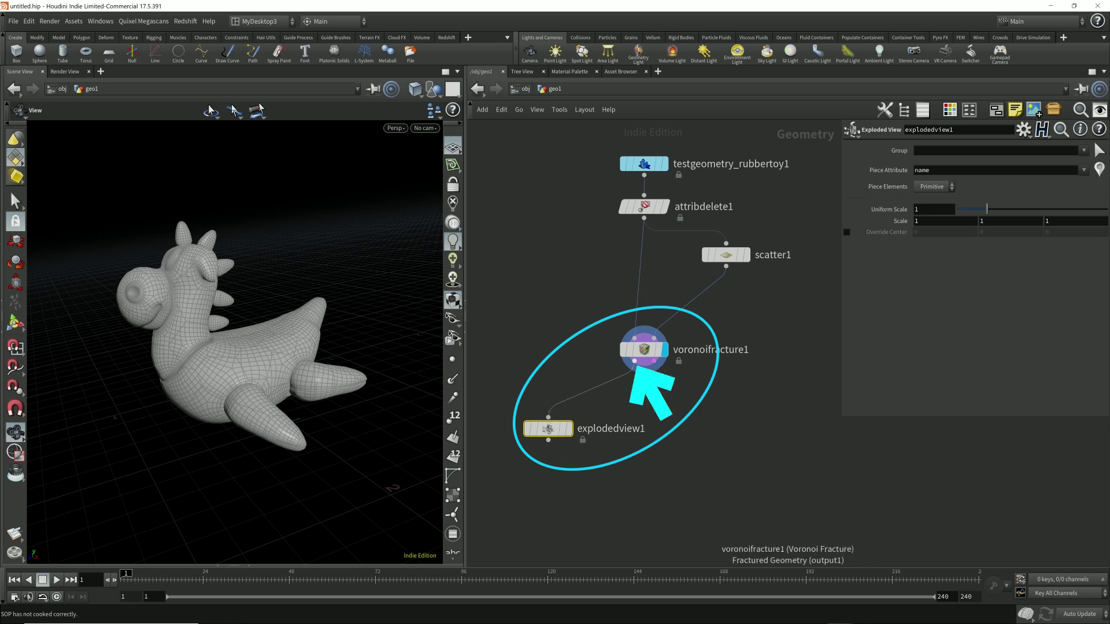
pyautogui.click(569, 428)
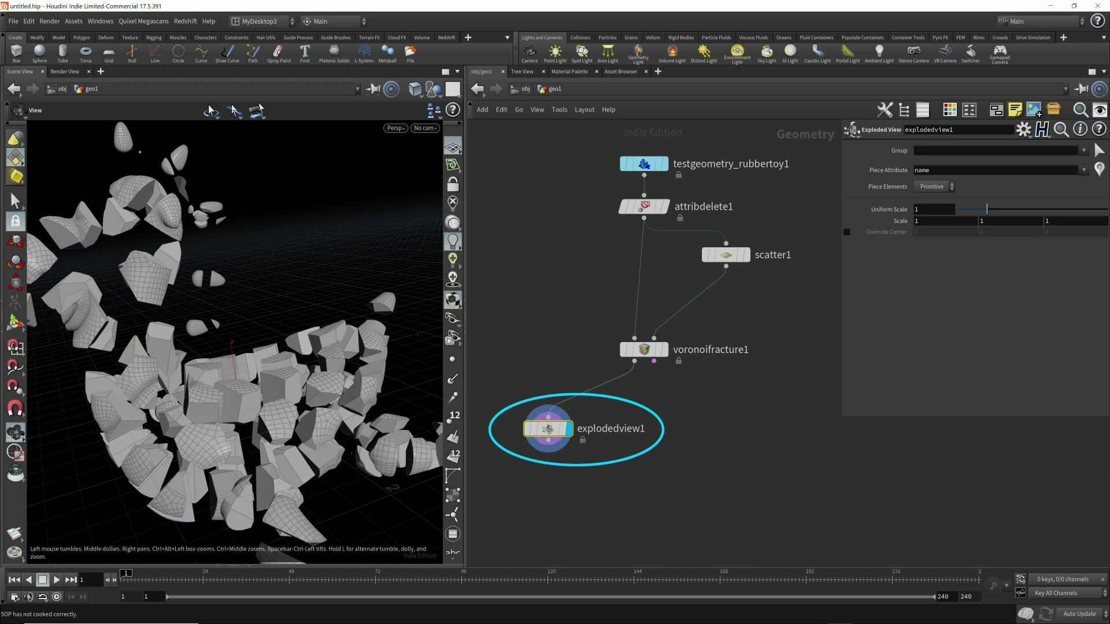
pyautogui.scroll(-3, 235, 342)
pyautogui.moveTo(236, 370); pyautogui.dragTo(249, 277)
pyautogui.moveTo(301, 335); pyautogui.dragTo(352, 327)
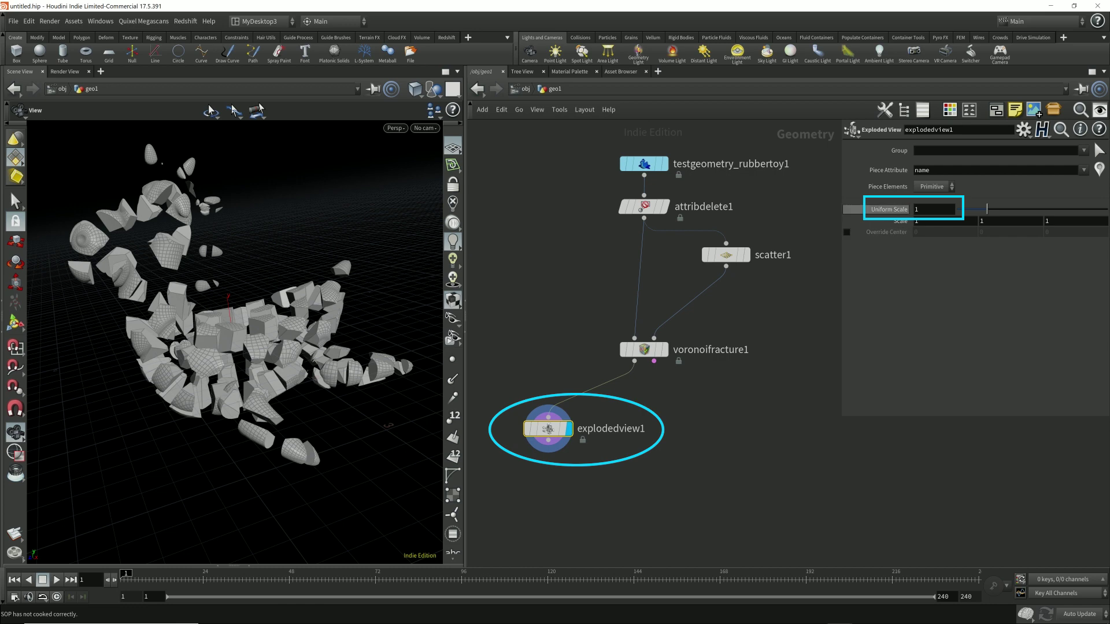
# Try different Uniform Scale values on the Exploded View node, ending at 3.154
pyautogui.moveTo(987, 209); pyautogui.dragTo(957, 209)
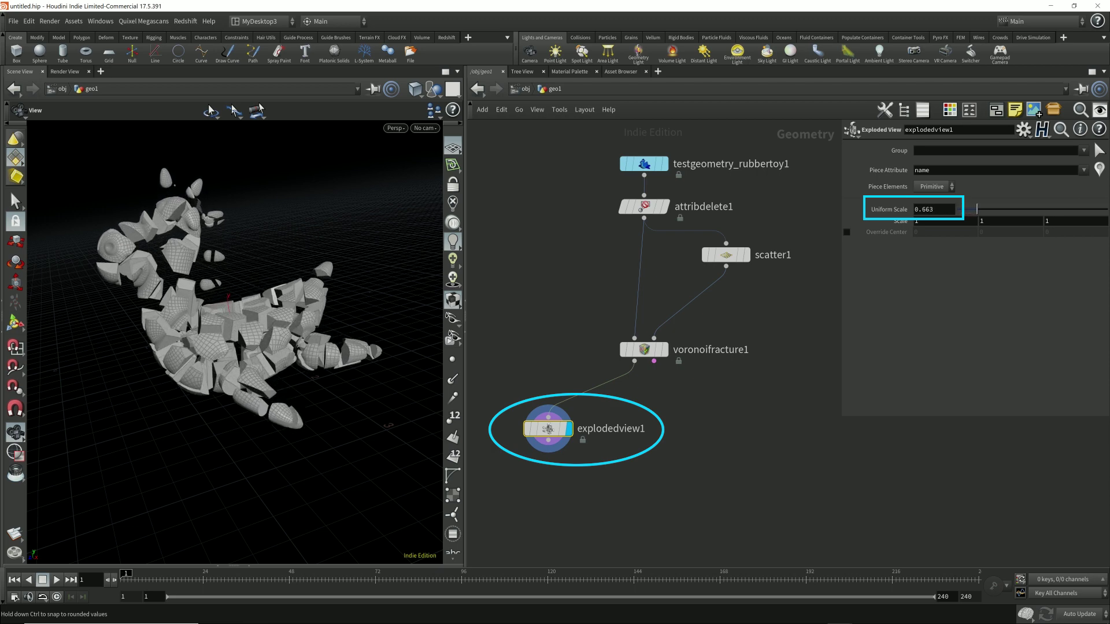
pyautogui.moveTo(977, 209); pyautogui.dragTo(997, 209)
pyautogui.moveTo(301, 347)
pyautogui.mouseDown()
pyautogui.moveTo(252, 347)
pyautogui.moveTo(295, 338)
pyautogui.moveTo(260, 347)
pyautogui.moveTo(283, 370)
pyautogui.moveTo(248, 381)
pyautogui.moveTo(277, 289)
pyautogui.mouseUp()
pyautogui.moveTo(997, 210); pyautogui.dragTo(1052, 209)
pyautogui.moveTo(248, 324)
pyautogui.mouseDown()
pyautogui.moveTo(260, 364)
pyautogui.moveTo(240, 375)
pyautogui.mouseUp()
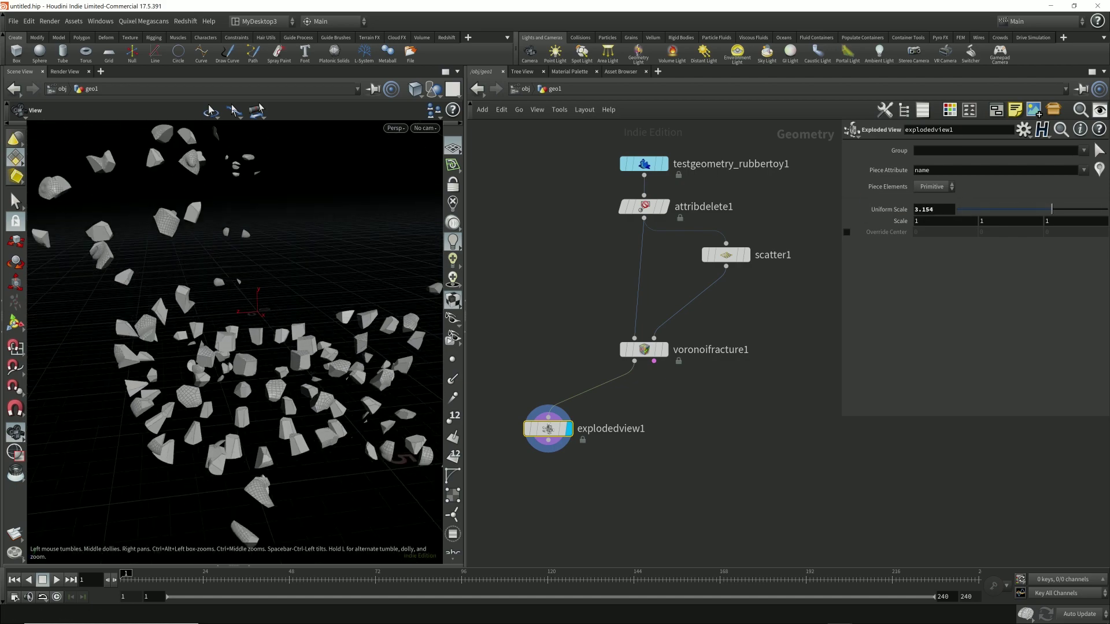
# Set explodedview1's Uniform Scale to 0.404 and examine the exploded pieces from several angles
pyautogui.moveTo(239, 323); pyautogui.dragTo(203, 390)
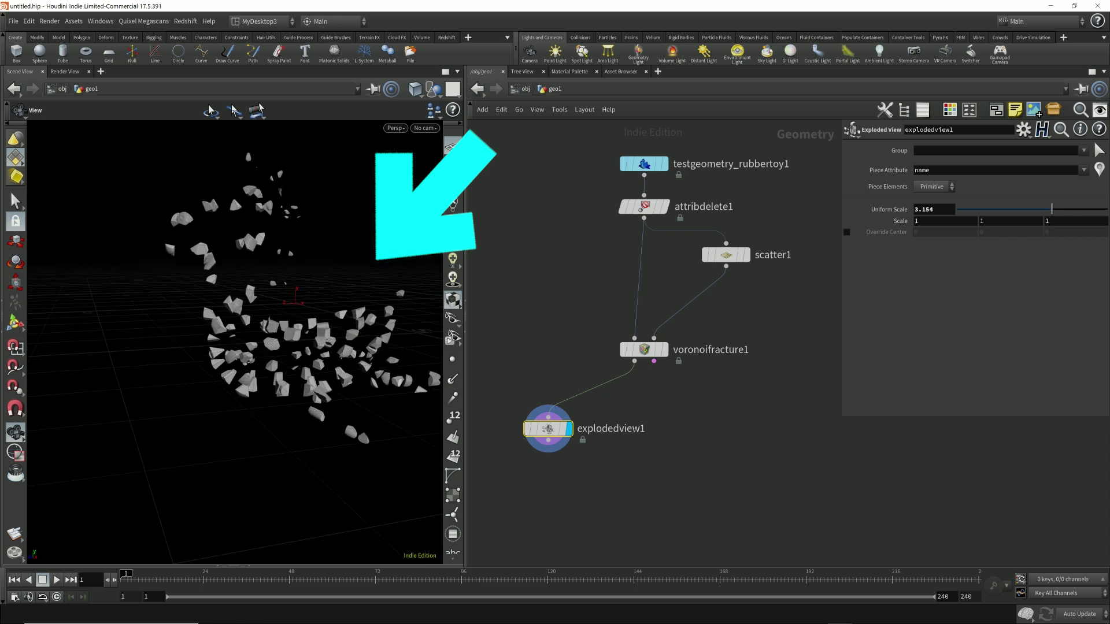
pyautogui.moveTo(1051, 209); pyautogui.dragTo(969, 209)
pyautogui.moveTo(379, 231); pyautogui.dragTo(343, 266)
pyautogui.scroll(4, 344, 266)
pyautogui.scroll(5, 280, 315)
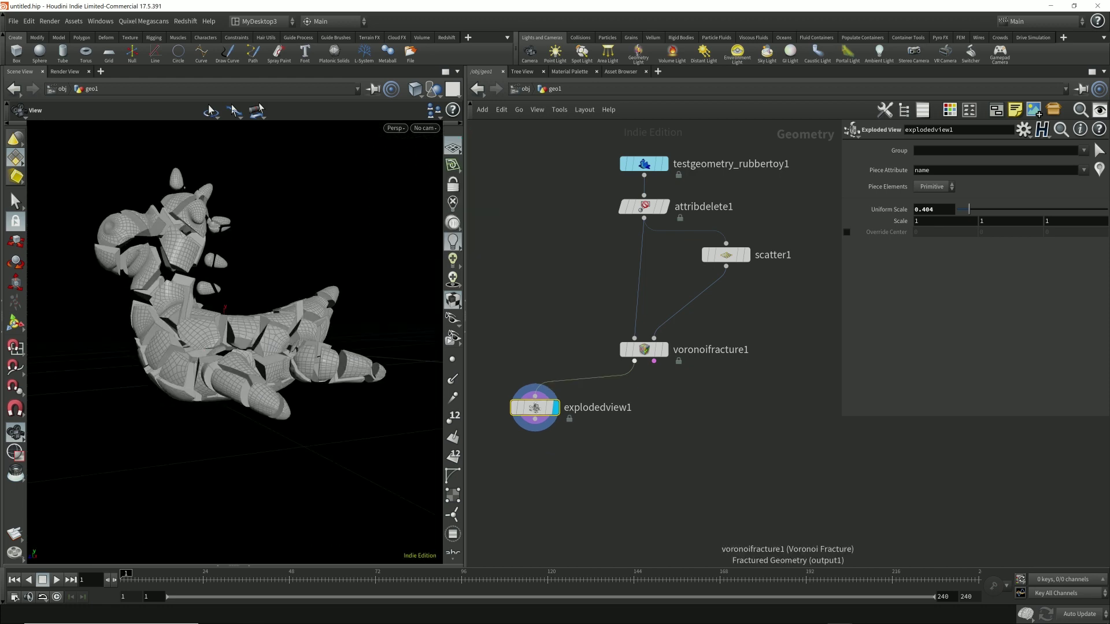
pyautogui.moveTo(260, 277); pyautogui.dragTo(261, 243)
pyautogui.moveTo(260, 243); pyautogui.dragTo(301, 289, button='middle')
pyautogui.moveTo(301, 289); pyautogui.dragTo(248, 272)
pyautogui.moveTo(235, 353); pyautogui.dragTo(223, 379)
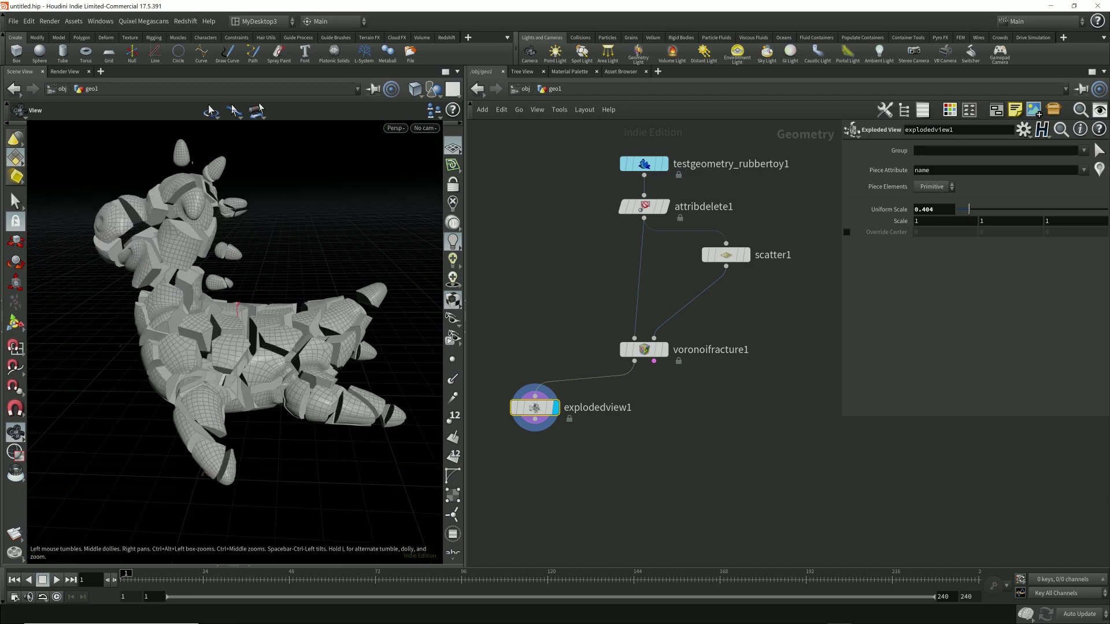
# Examine the interior and exterior group names on voronoifracture1
pyautogui.click(643, 350)
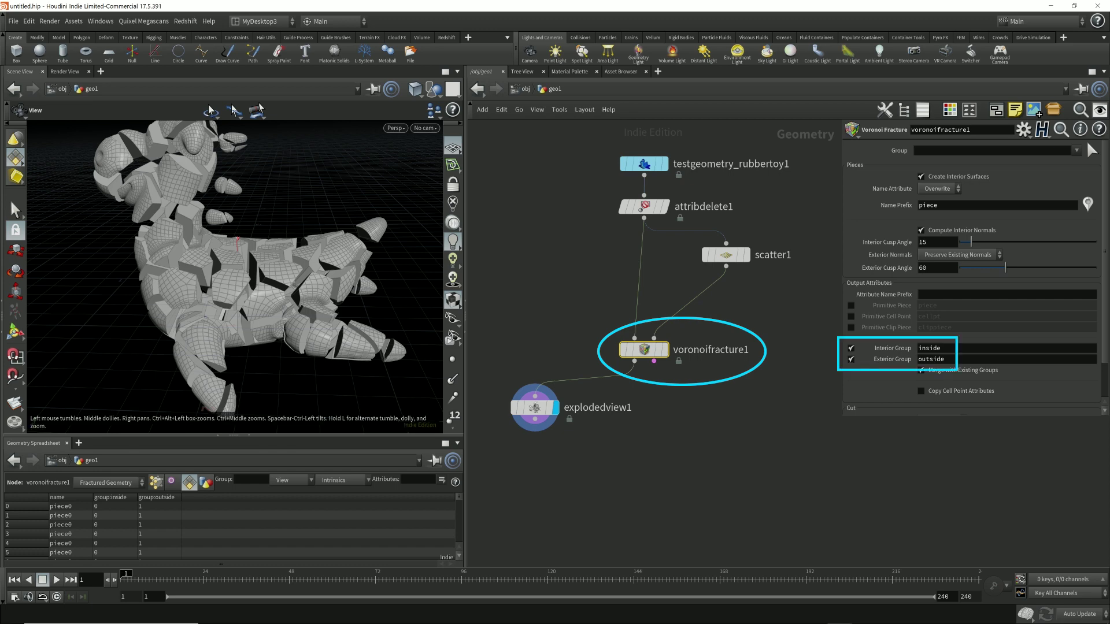
pyautogui.doubleClick(929, 348)
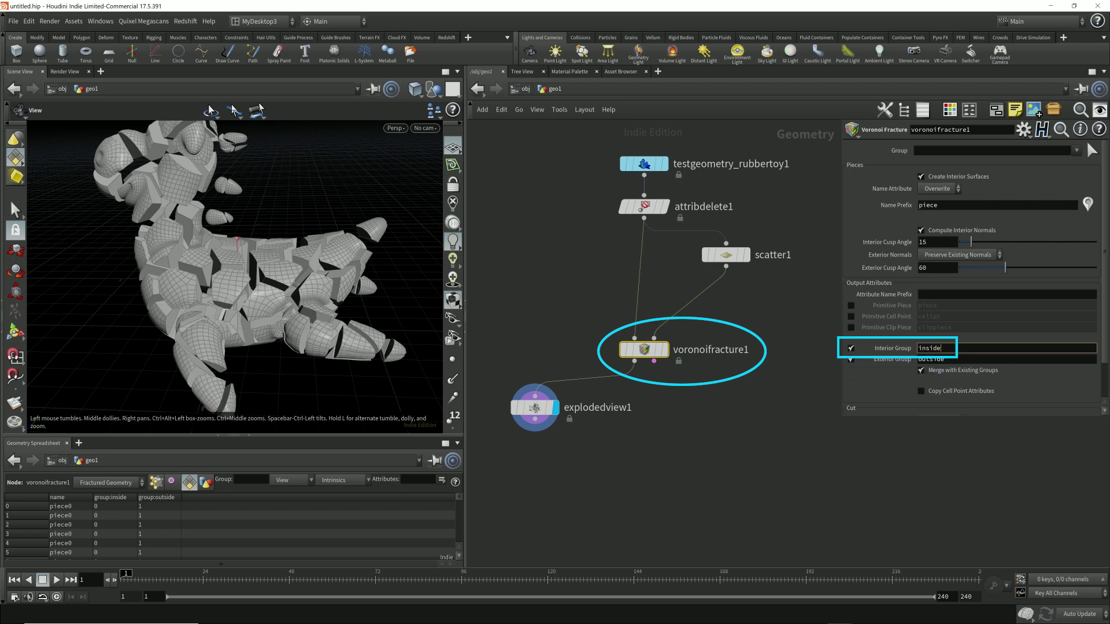
pyautogui.press('Tab')
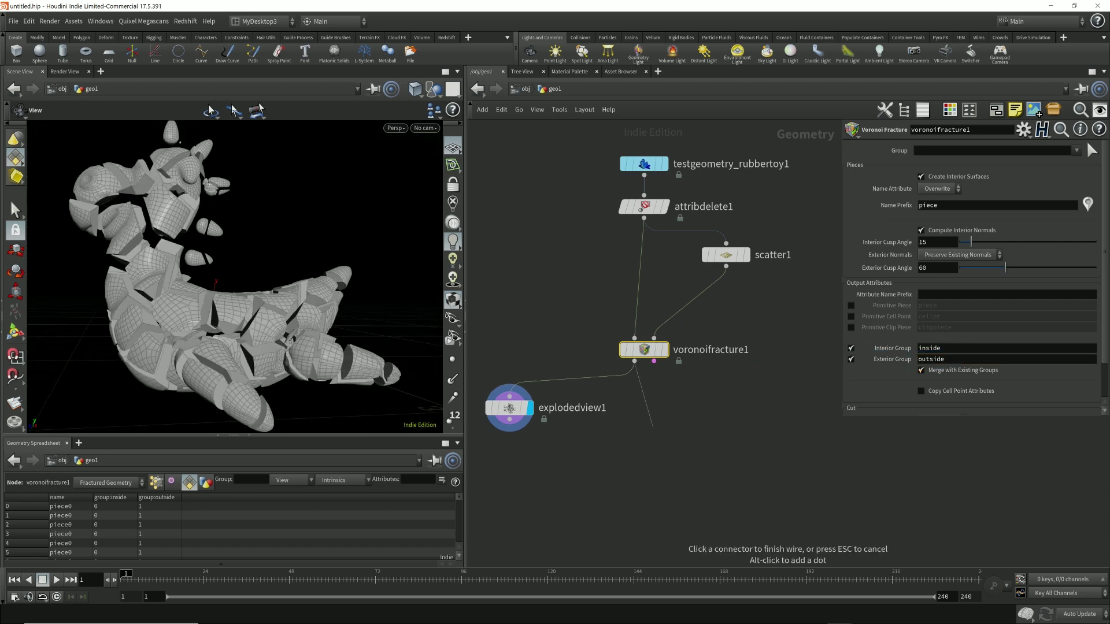
# Add a Color node fed by voronoifracture1's fractured geometry output, place it below that node and display it
pyautogui.press('Tab')
pyautogui.write('color')
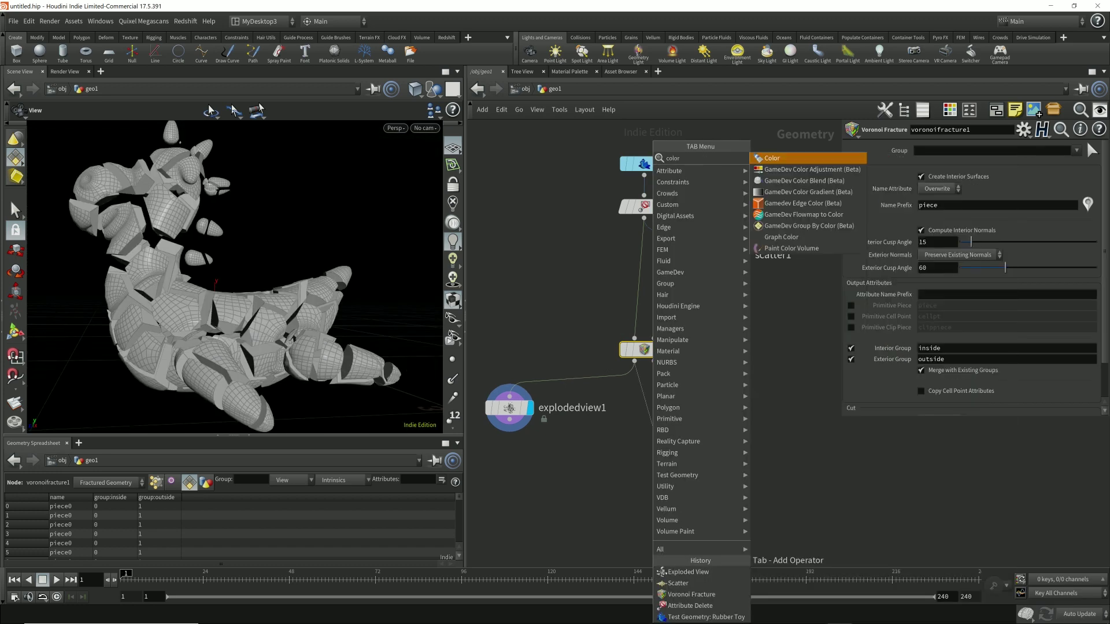
pyautogui.press('Return')
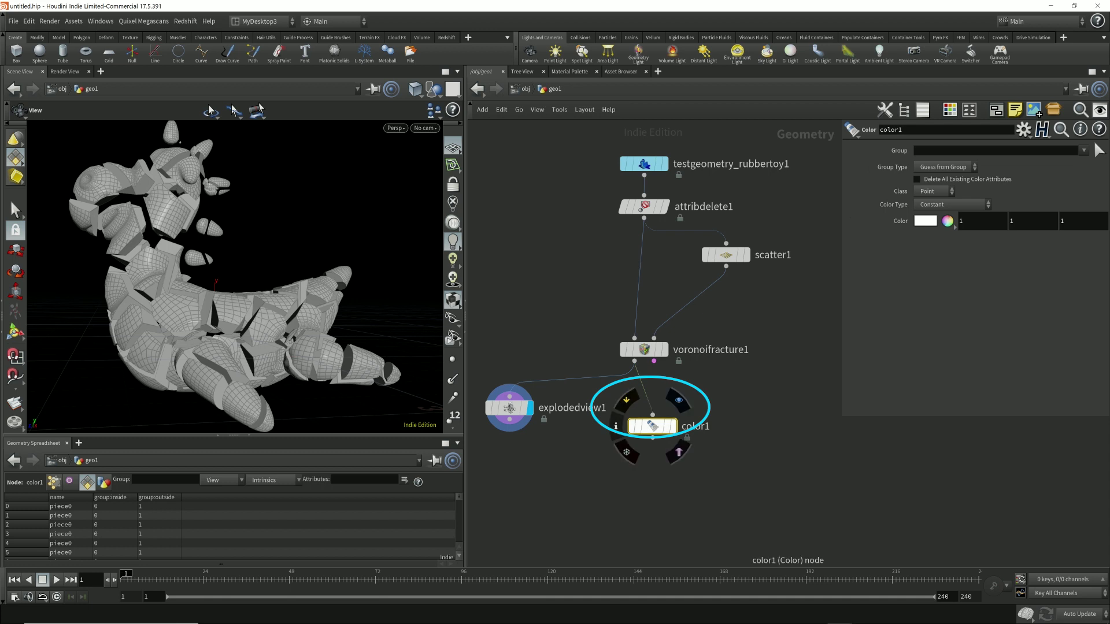
pyautogui.click(644, 408)
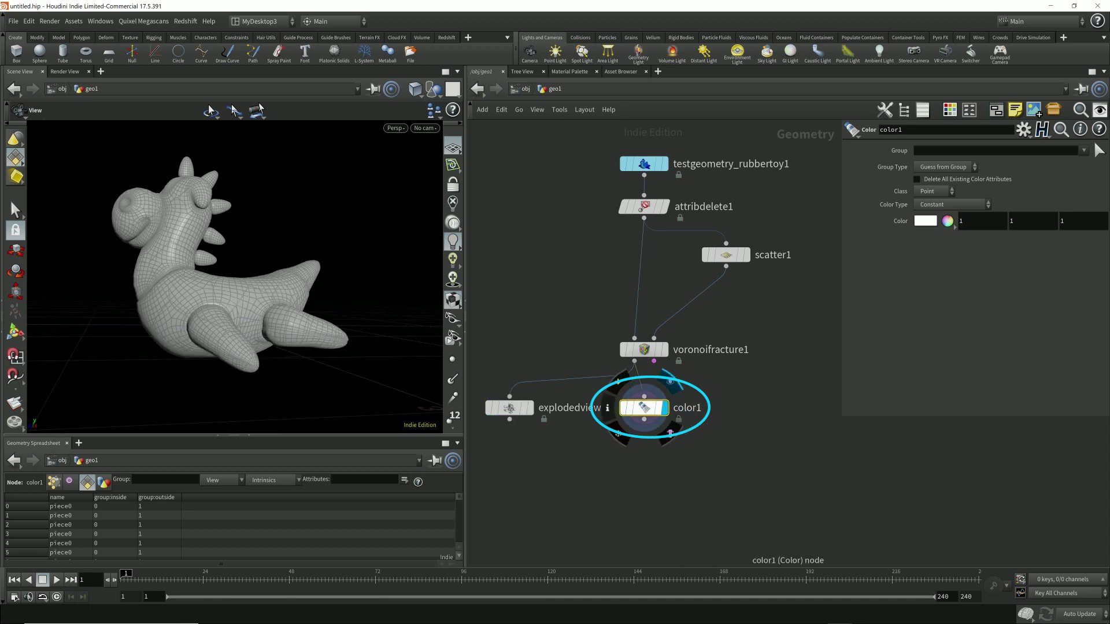
# Limit color1 to the inside group and set its colour to green (0, 0.9, 0)
pyautogui.click(1083, 150)
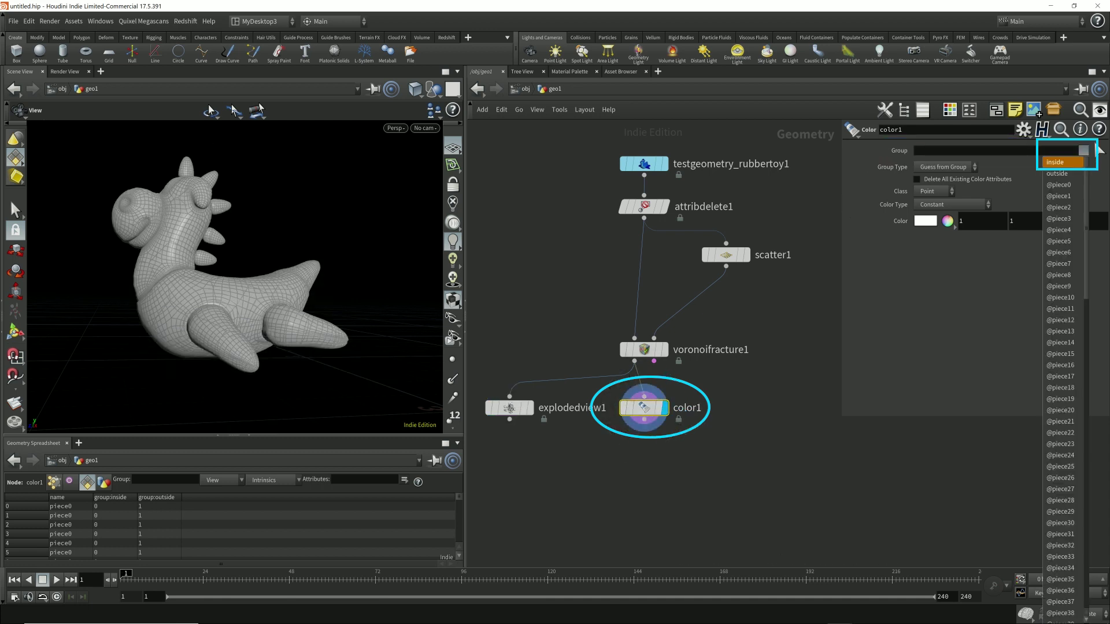
pyautogui.click(1055, 162)
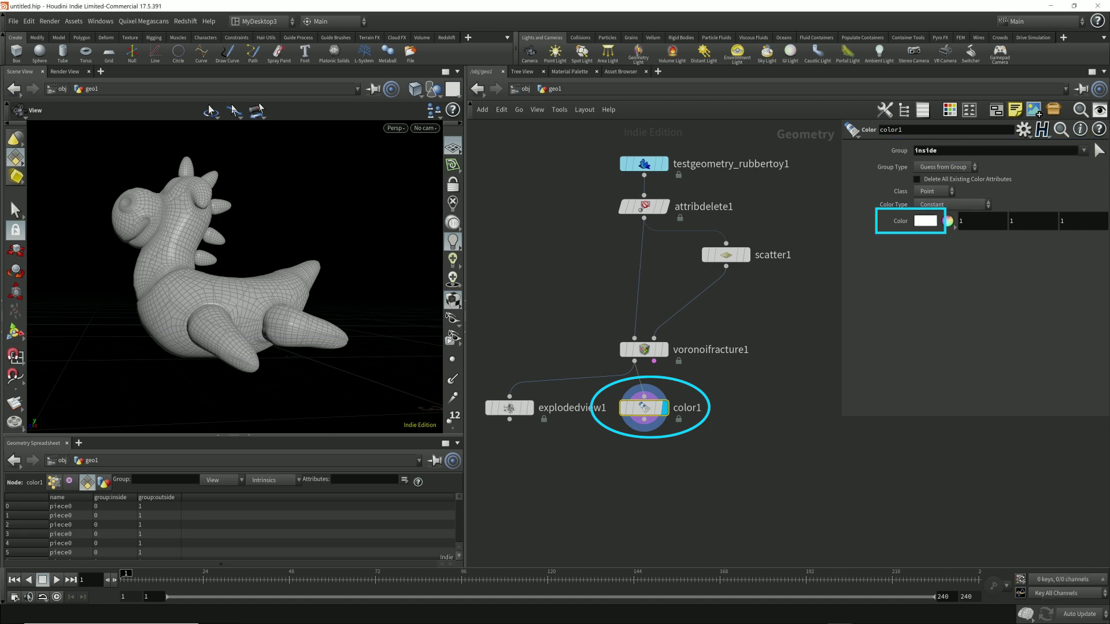
pyautogui.click(924, 220)
pyautogui.click(947, 157)
pyautogui.click(1069, 118)
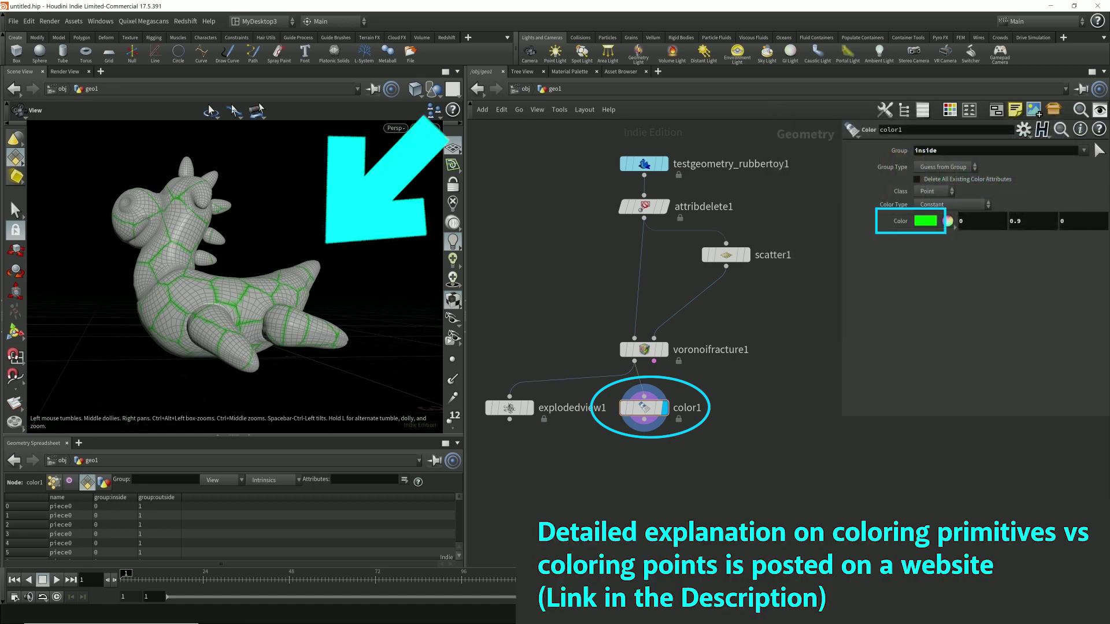
# Set color1's class to Primitive
pyautogui.moveTo(202, 243); pyautogui.dragTo(290, 232)
pyautogui.moveTo(335, 269); pyautogui.dragTo(344, 271)
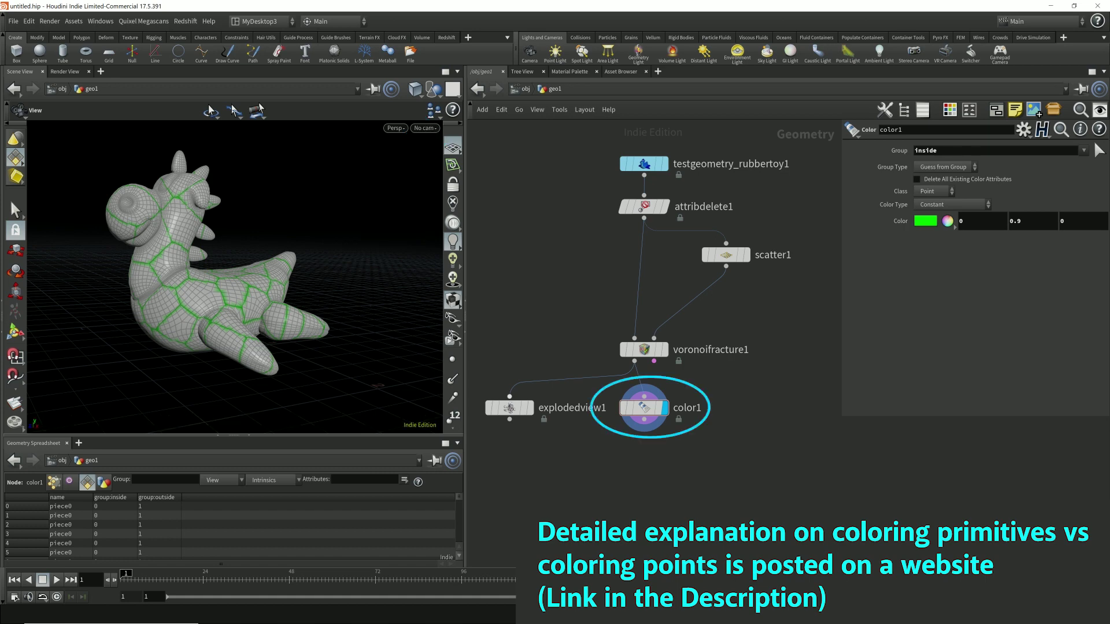
pyautogui.click(933, 191)
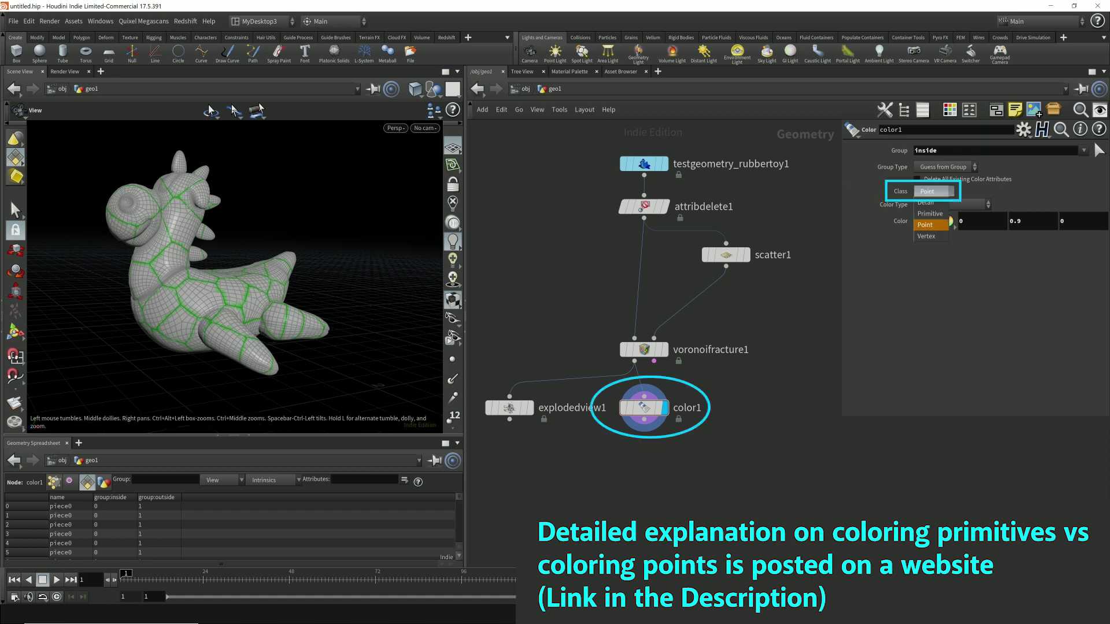
pyautogui.click(930, 214)
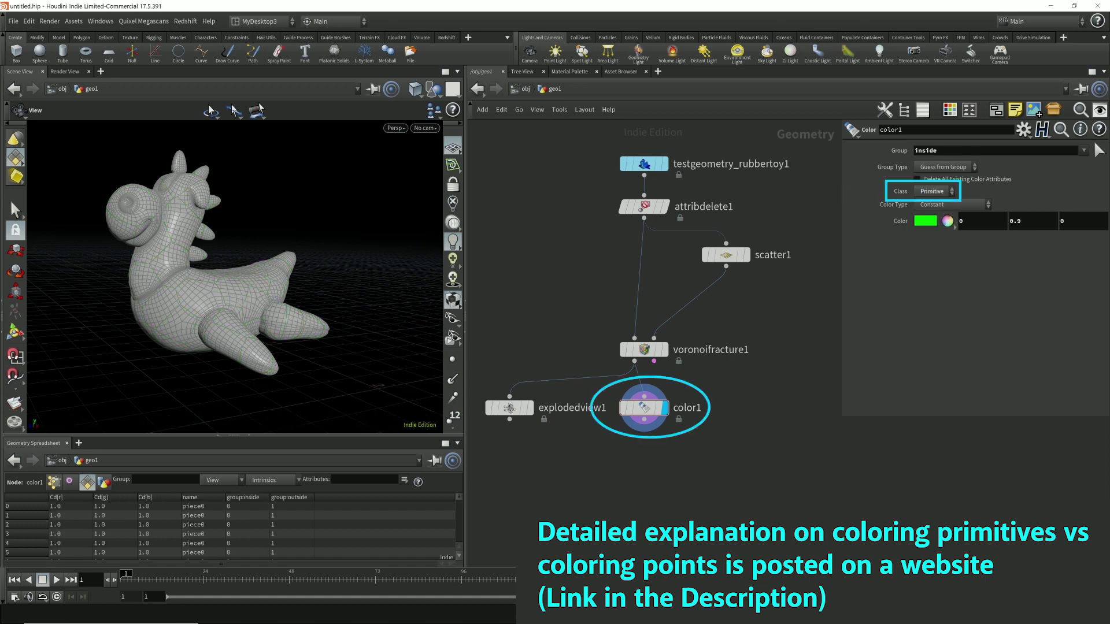
# Move explodedview1 below color1 in the chain, display the coloured pieces, and increase its Uniform Scale
pyautogui.moveTo(509, 408); pyautogui.dragTo(503, 467)
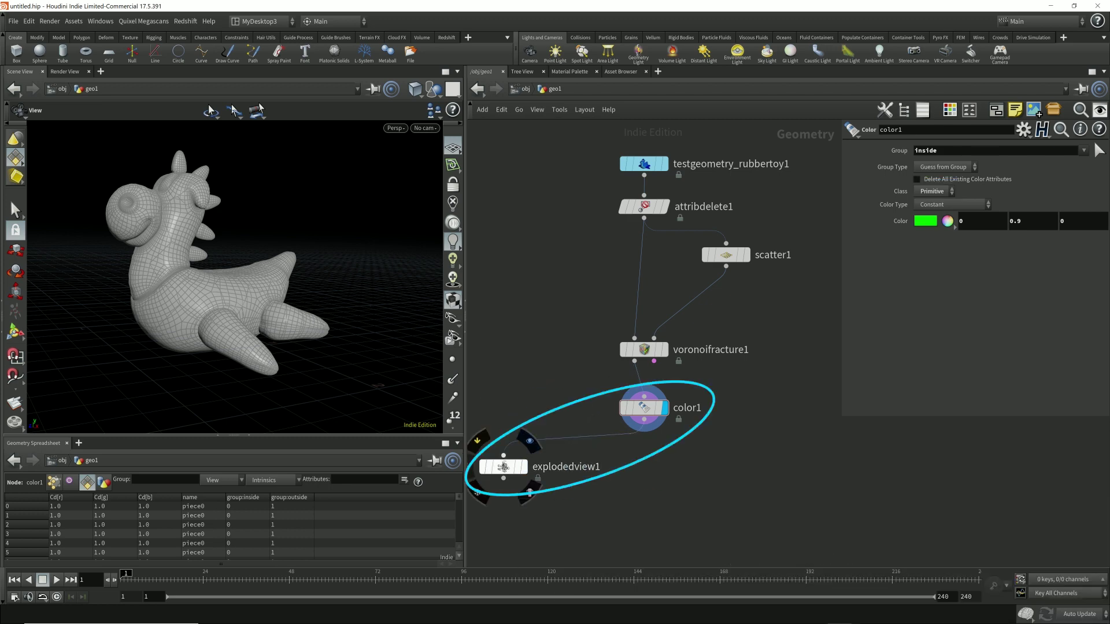
pyautogui.click(523, 467)
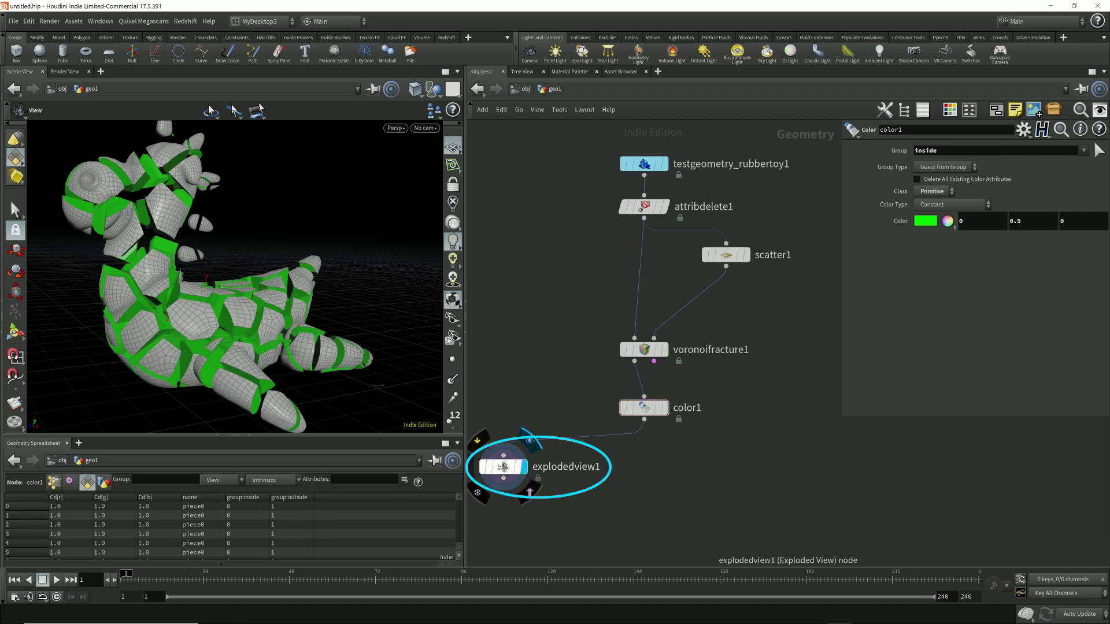
pyautogui.click(504, 467)
pyautogui.moveTo(347, 323); pyautogui.dragTo(270, 391)
pyautogui.moveTo(968, 209); pyautogui.dragTo(988, 209)
pyautogui.moveTo(242, 323)
pyautogui.mouseDown()
pyautogui.moveTo(260, 260)
pyautogui.moveTo(208, 289)
pyautogui.moveTo(243, 330)
pyautogui.moveTo(272, 277)
pyautogui.moveTo(277, 323)
pyautogui.moveTo(307, 335)
pyautogui.moveTo(260, 352)
pyautogui.moveTo(226, 329)
pyautogui.moveTo(254, 283)
pyautogui.moveTo(231, 271)
pyautogui.moveTo(260, 324)
pyautogui.moveTo(225, 289)
pyautogui.moveTo(278, 336)
pyautogui.moveTo(225, 277)
pyautogui.moveTo(260, 312)
pyautogui.moveTo(231, 266)
pyautogui.moveTo(254, 306)
pyautogui.mouseUp()
pyautogui.scroll(-4, 272, 277)
pyautogui.scroll(6, 231, 271)
# Display scatter1's points with attribdelete1 templated as a wireframe around them
pyautogui.moveTo(688, 234); pyautogui.dragTo(782, 290)
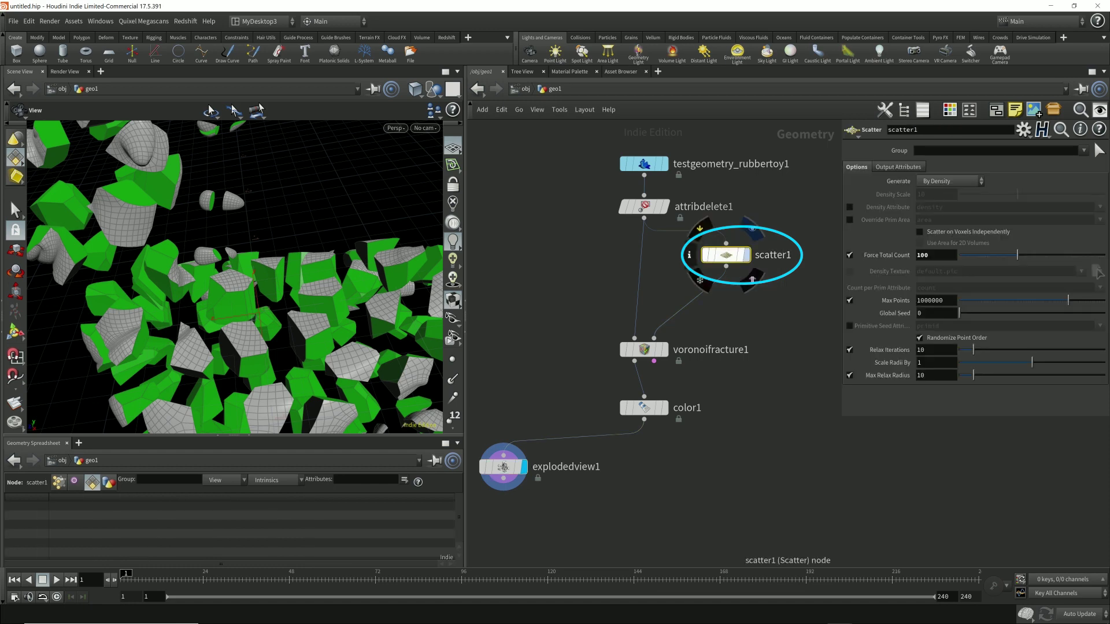
pyautogui.click(747, 255)
pyautogui.moveTo(243, 324); pyautogui.dragTo(275, 278)
pyautogui.press('t')
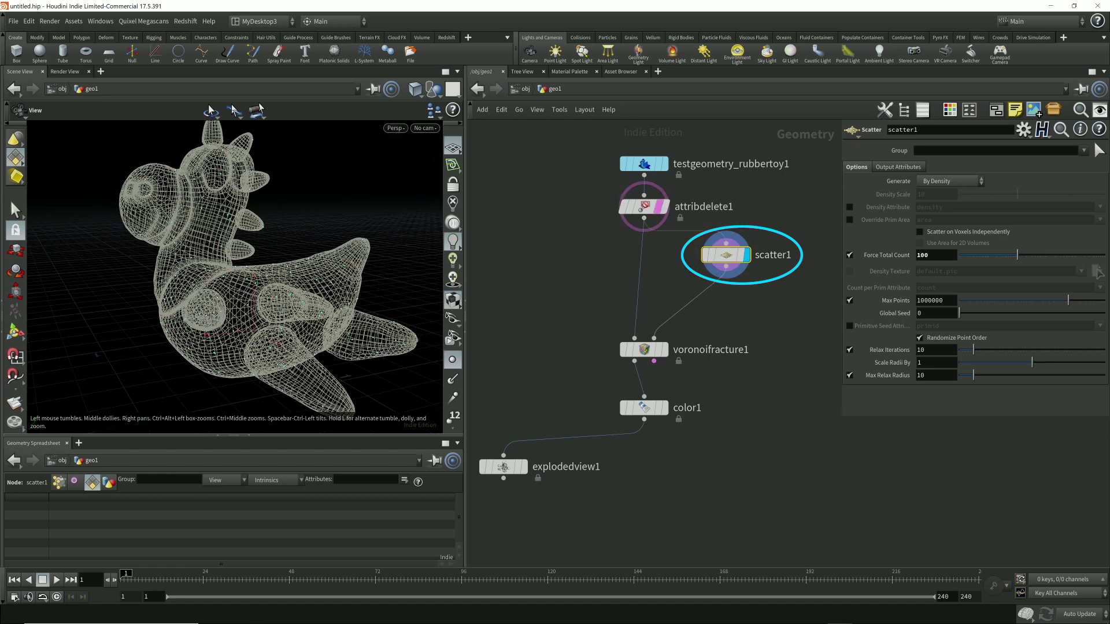
pyautogui.scroll(3, 255, 295)
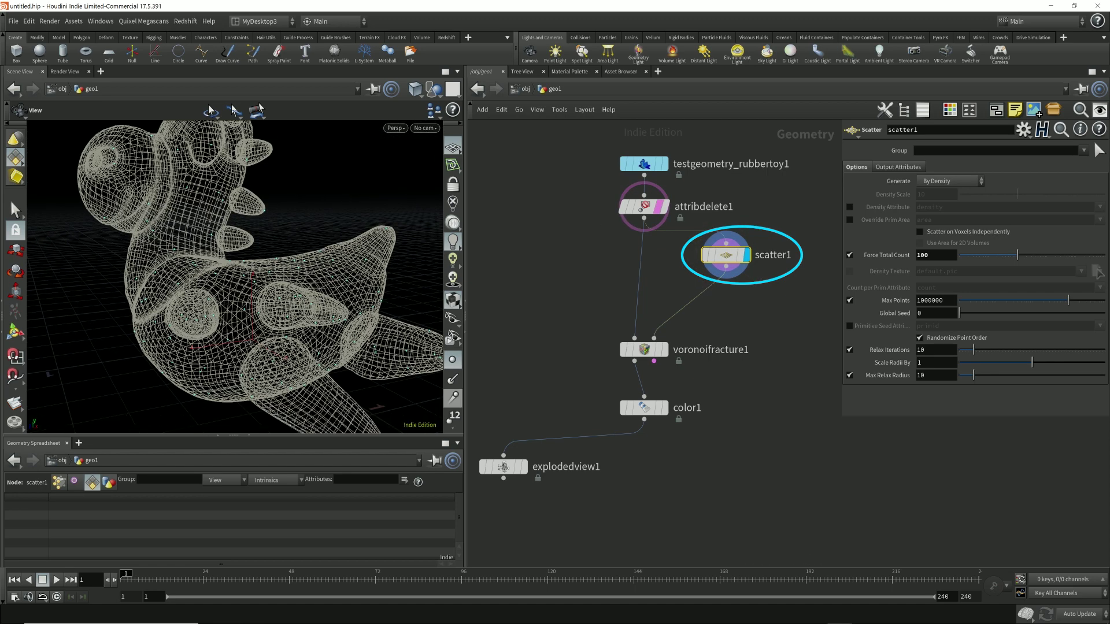
# Set the viewport's point marker size to 5.4 in the display options' guide settings
pyautogui.press('d')
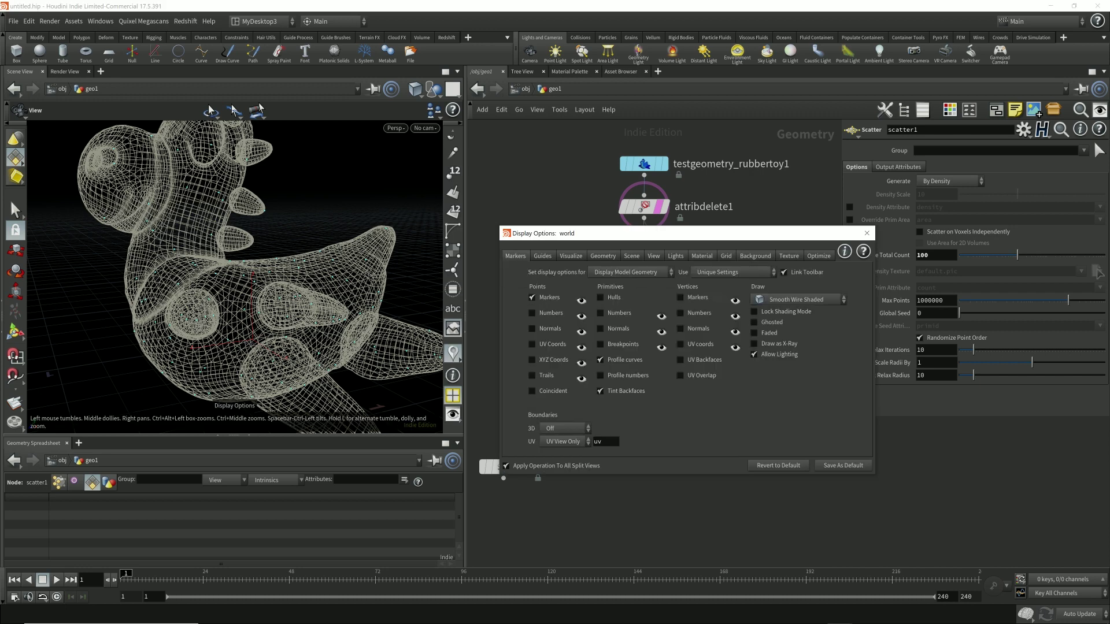
pyautogui.click(542, 256)
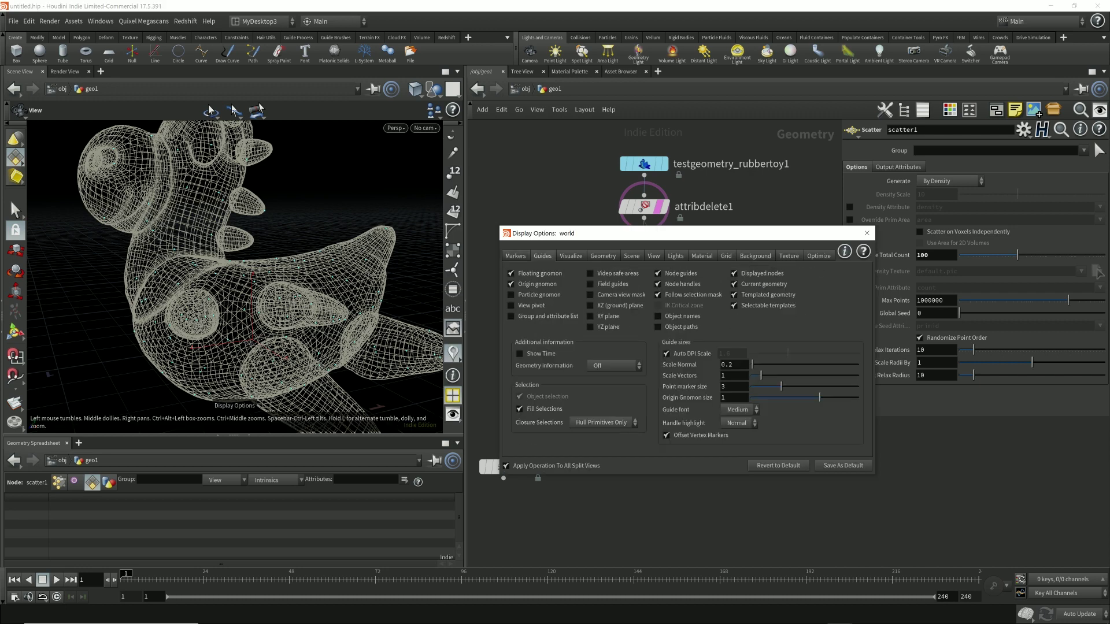
pyautogui.write('.2')
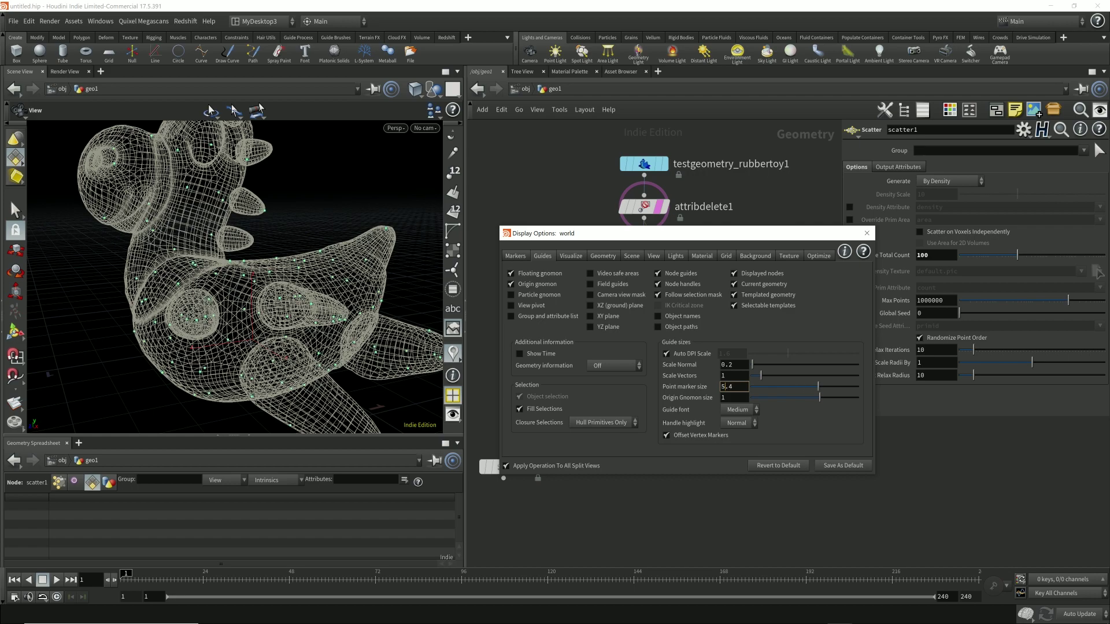
pyautogui.click(866, 233)
# Compare the scattered points with and without attribdelete1's template wireframe
pyautogui.moveTo(260, 277)
pyautogui.mouseDown()
pyautogui.moveTo(202, 286)
pyautogui.moveTo(254, 263)
pyautogui.mouseUp()
pyautogui.click(659, 206)
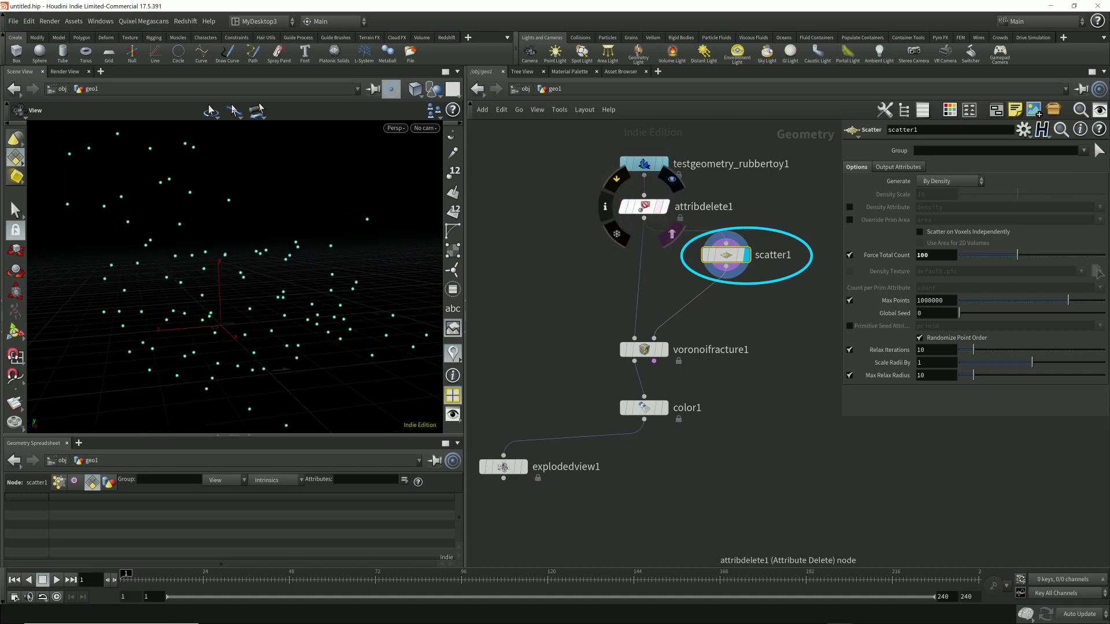
pyautogui.click(659, 207)
pyautogui.moveTo(231, 266)
pyautogui.mouseDown()
pyautogui.moveTo(260, 289)
pyautogui.moveTo(223, 283)
pyautogui.moveTo(228, 274)
pyautogui.mouseUp()
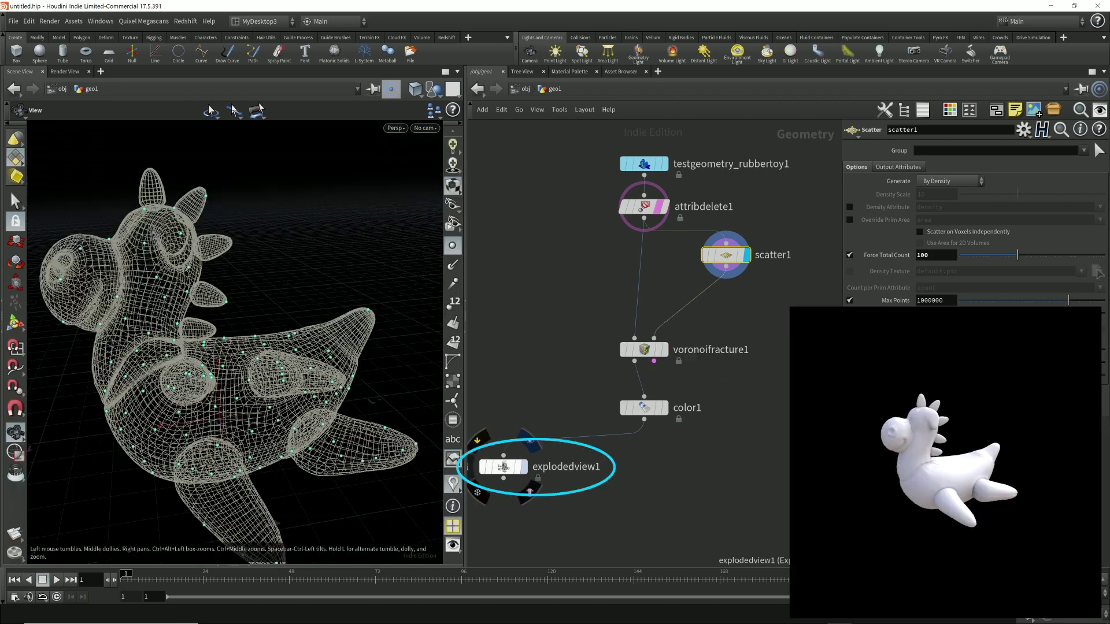
# Display explodedview1, hide the point markers, remove attribdelete1's template display, and inspect the coloured pieces
pyautogui.click(524, 467)
pyautogui.scroll(-5, 235, 341)
pyautogui.click(453, 245)
pyautogui.click(659, 207)
pyautogui.moveTo(231, 358)
pyautogui.mouseDown()
pyautogui.moveTo(277, 324)
pyautogui.moveTo(249, 370)
pyautogui.moveTo(196, 376)
pyautogui.moveTo(196, 353)
pyautogui.moveTo(213, 341)
pyautogui.moveTo(182, 347)
pyautogui.moveTo(194, 344)
pyautogui.mouseUp()
pyautogui.scroll(5, 235, 347)
pyautogui.scroll(-3, 234, 346)
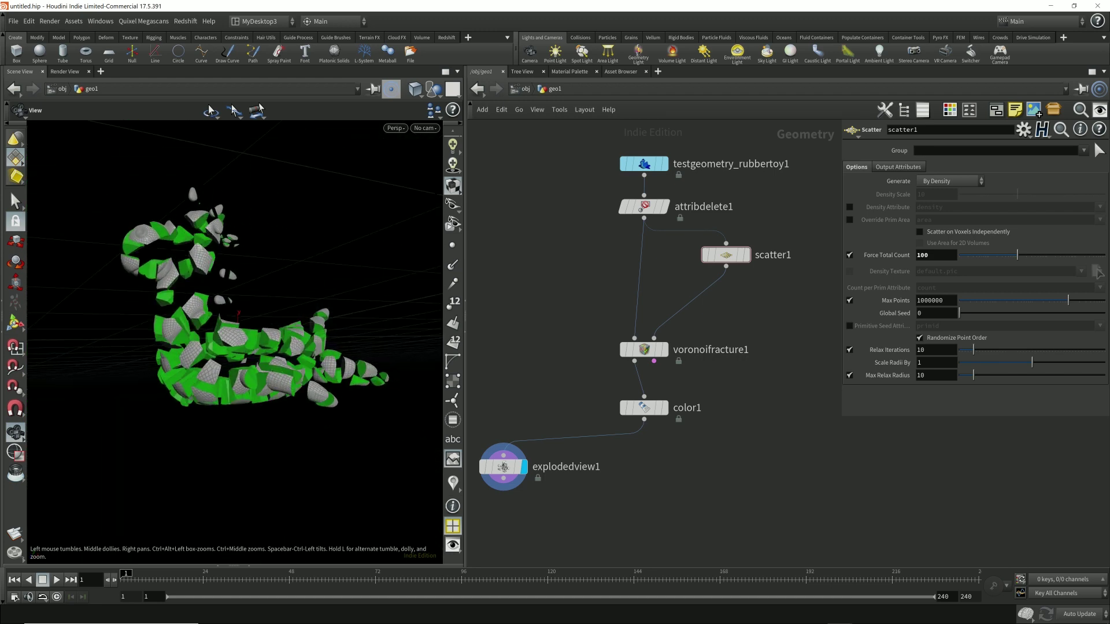
pyautogui.moveTo(237, 313); pyautogui.dragTo(243, 369)
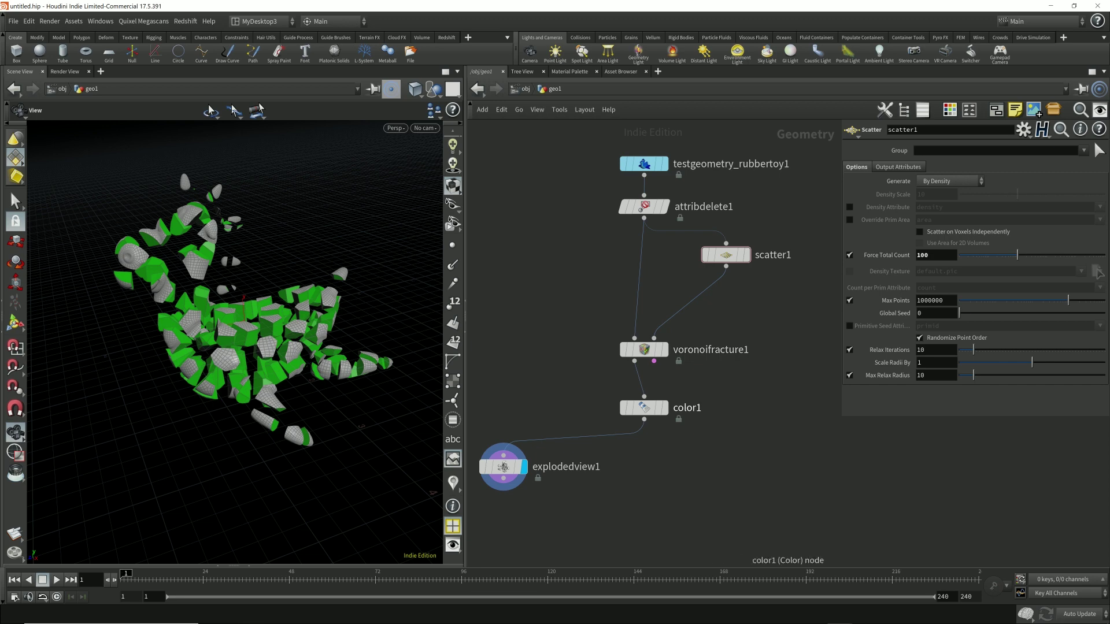
# Display the unfractured toy from attribdelete1 and open that node's parameters
pyautogui.moveTo(695, 237); pyautogui.dragTo(791, 291)
pyautogui.click(665, 207)
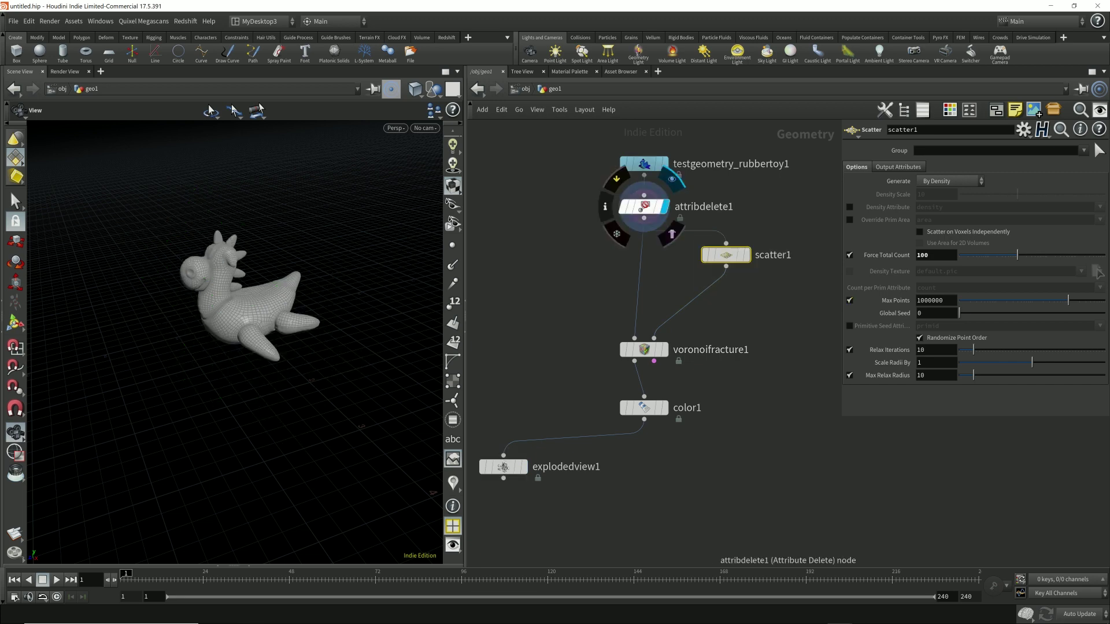
pyautogui.click(644, 209)
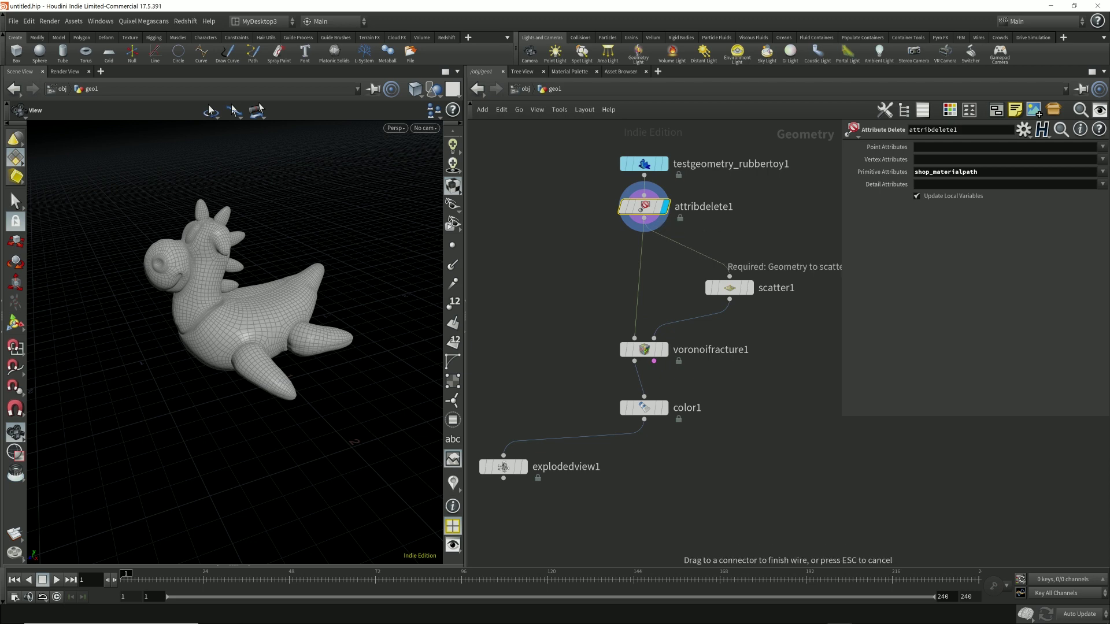
# Insert an IsoOffset node between attribdelete1 and scatter1 and display its fog volume
pyautogui.click(643, 218)
pyautogui.press('Tab')
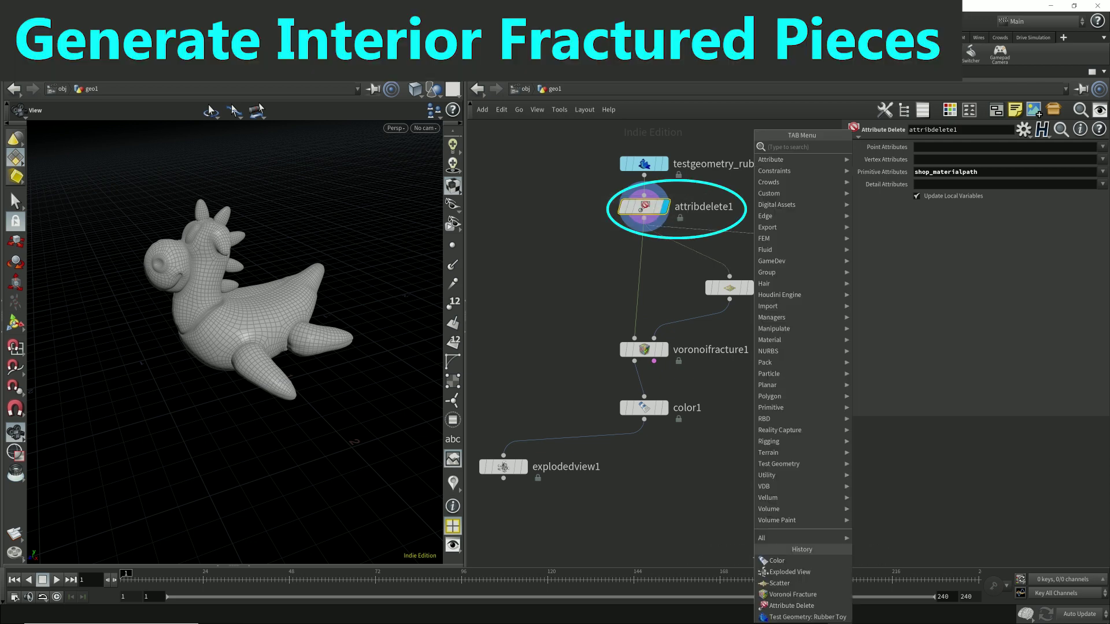
pyautogui.write('iso')
pyautogui.press('Return')
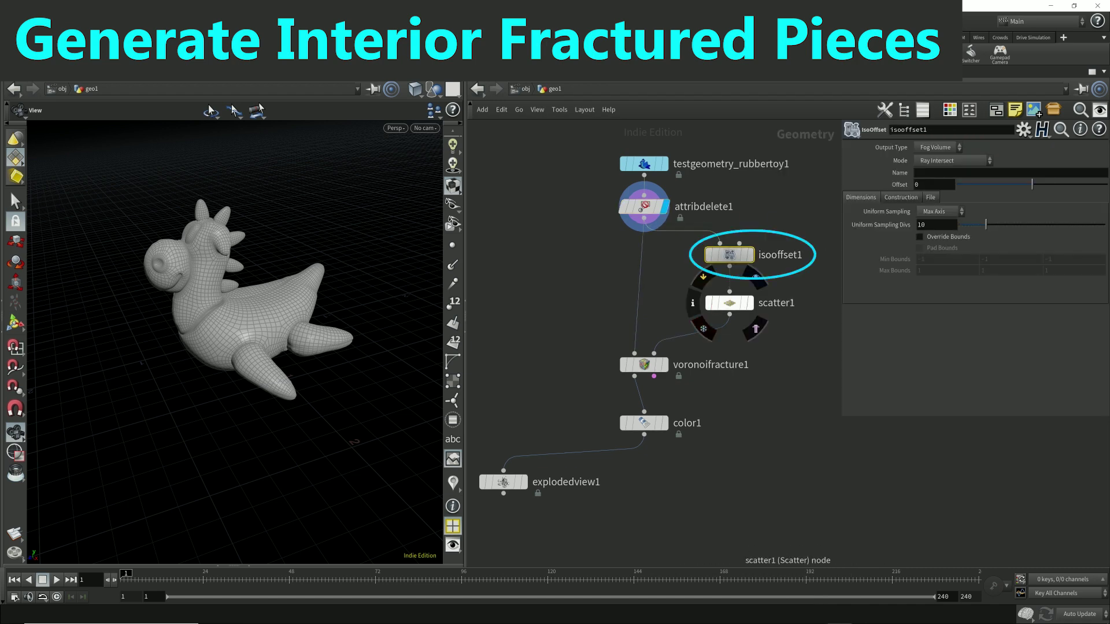
pyautogui.click(749, 255)
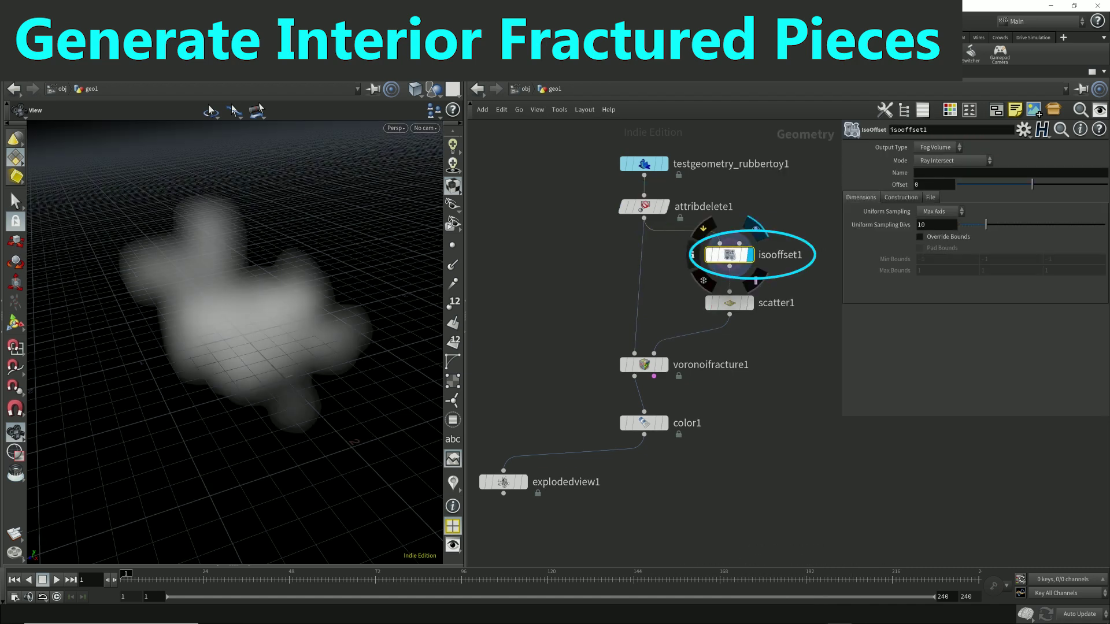
# Compare attribdelete1's mesh with isooffset1's volume and check the volume data in isooffset1's node info
pyautogui.click(663, 206)
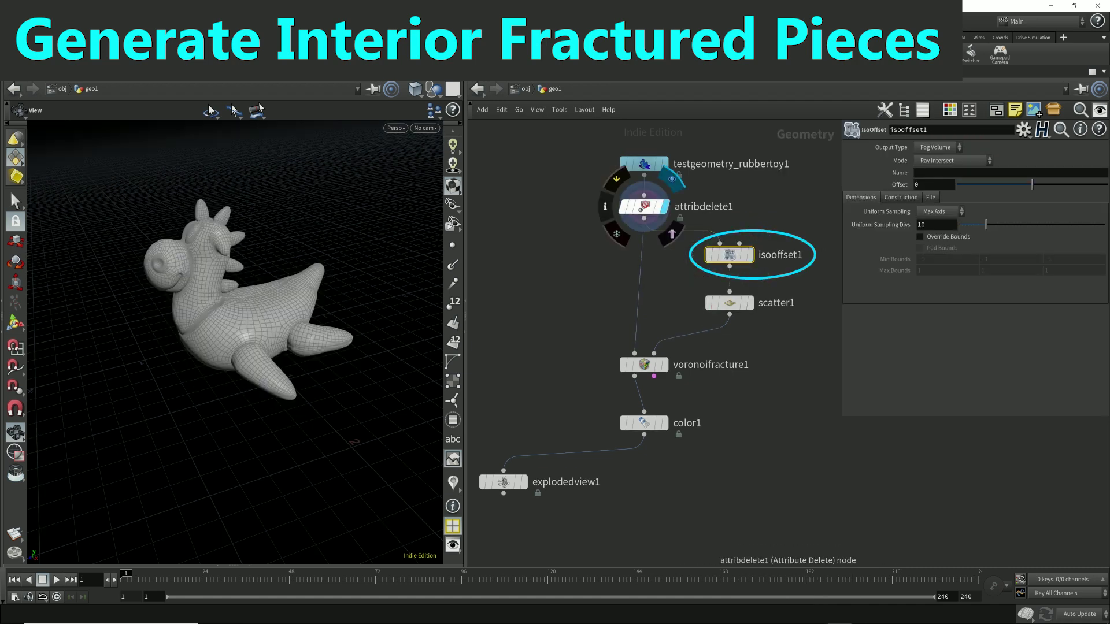
pyautogui.click(749, 255)
pyautogui.click(693, 255)
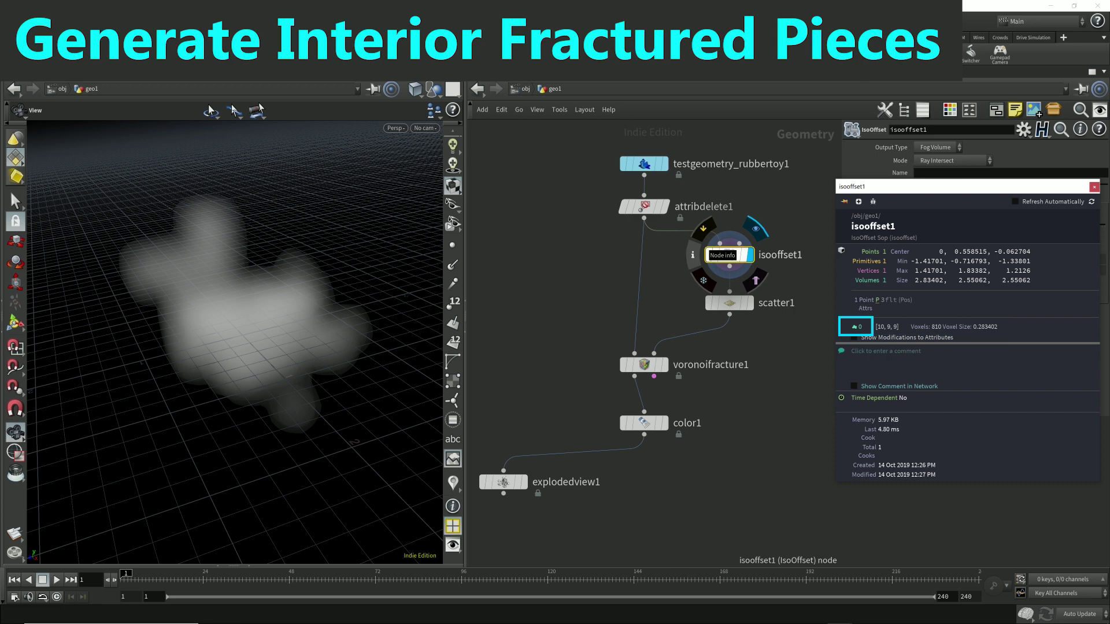
pyautogui.click(1094, 187)
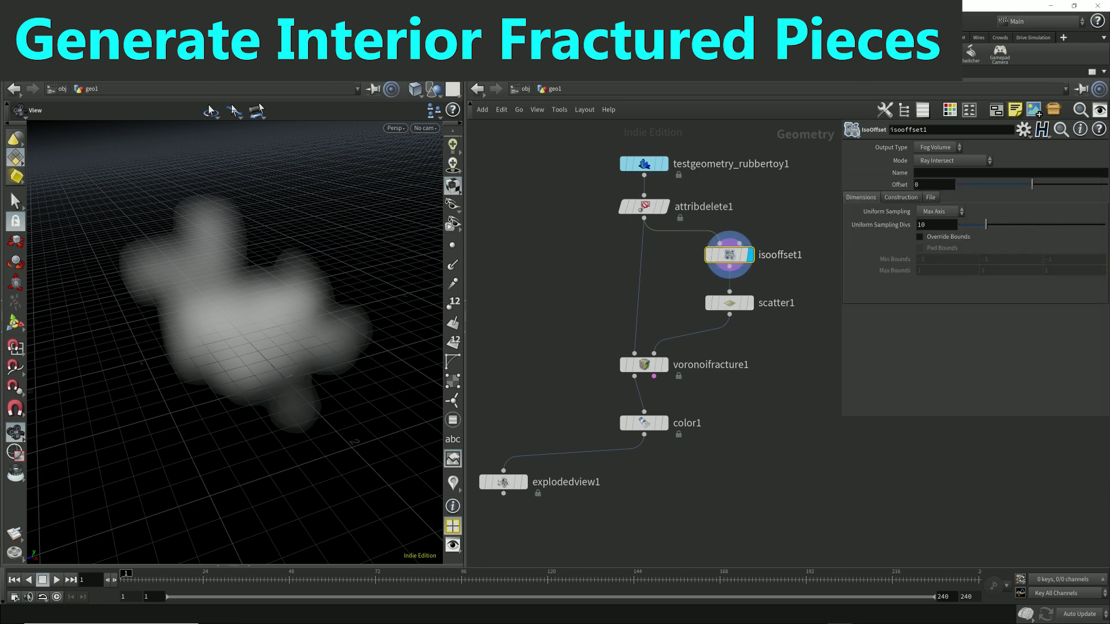
# Name isooffset1's output volume rubbertoy_Volume
pyautogui.click(959, 173)
pyautogui.write('rubbertoy_Volume')
pyautogui.press('Return')
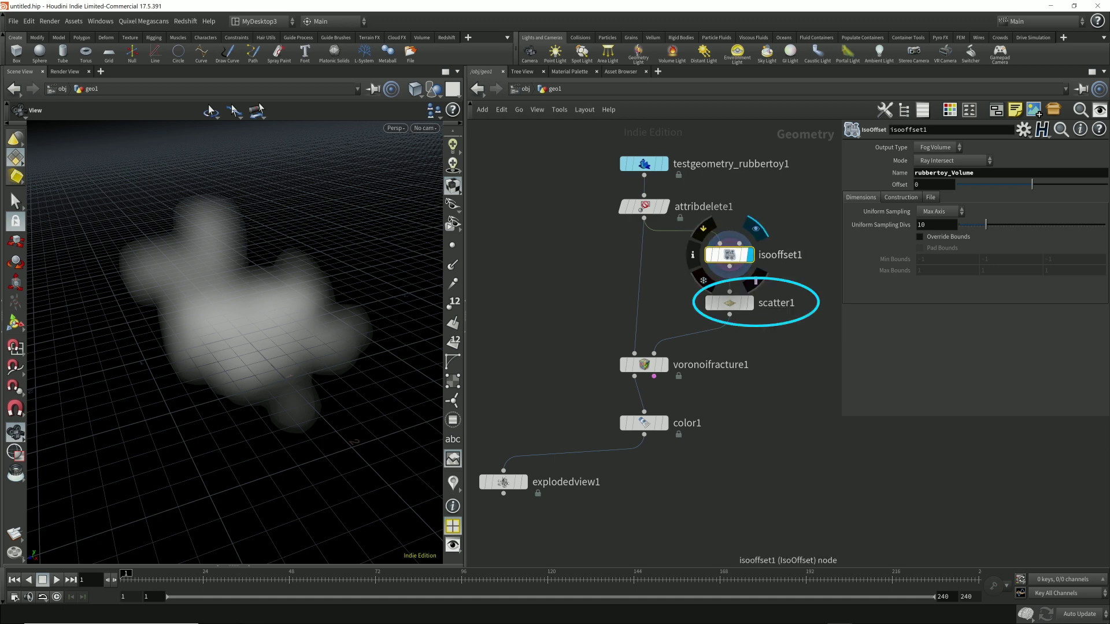
# Display scatter1, template attribdelete1 as a wireframe, and inspect how the scattered points fill the toy
pyautogui.click(749, 303)
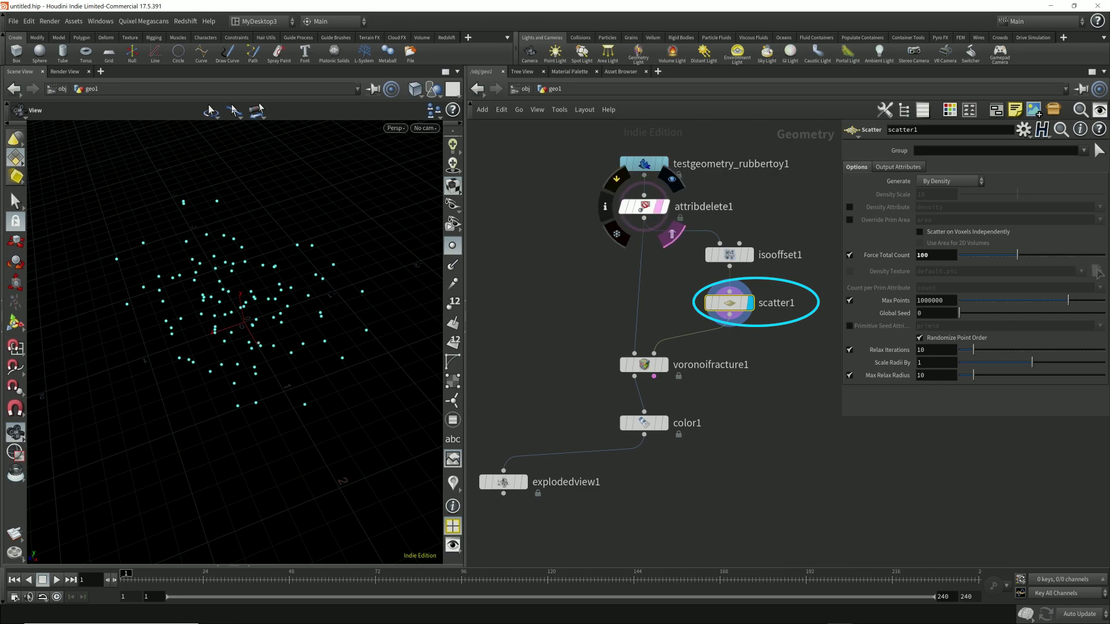
pyautogui.click(670, 233)
pyautogui.moveTo(231, 324); pyautogui.dragTo(295, 292)
pyautogui.scroll(5, 235, 341)
pyautogui.scroll(4, 235, 341)
pyautogui.moveTo(237, 393); pyautogui.dragTo(237, 358)
pyautogui.scroll(-3, 237, 358)
pyautogui.scroll(-4, 317, 315)
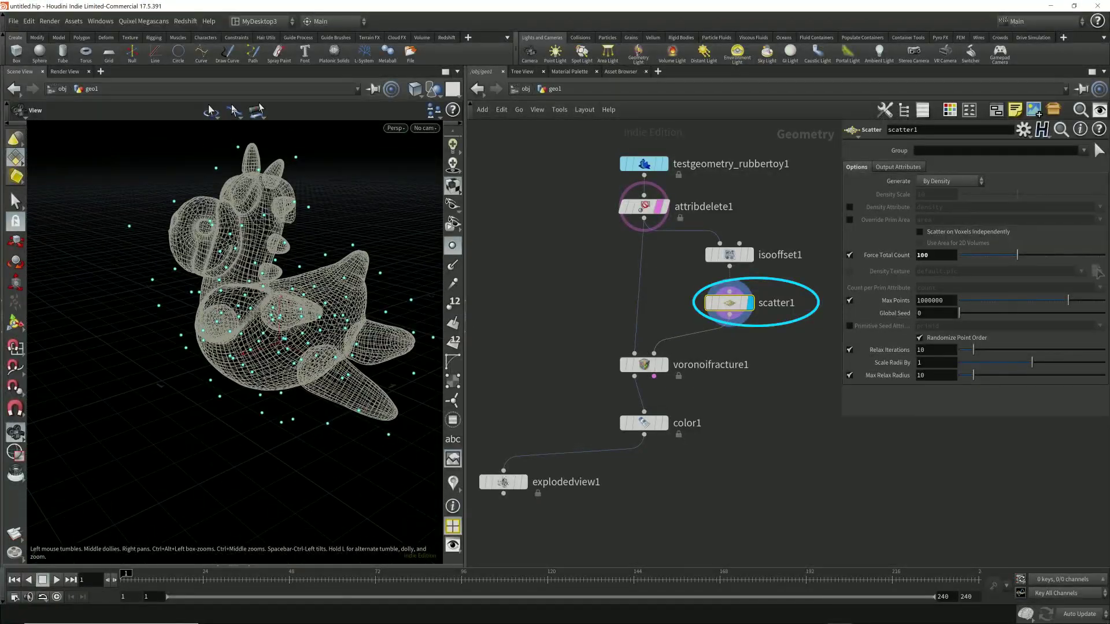
pyautogui.moveTo(317, 315); pyautogui.dragTo(268, 334, button='right')
# Set scatter1's Force Total Count to 1000 and display the voronoifracture1 result
pyautogui.moveTo(644, 365)
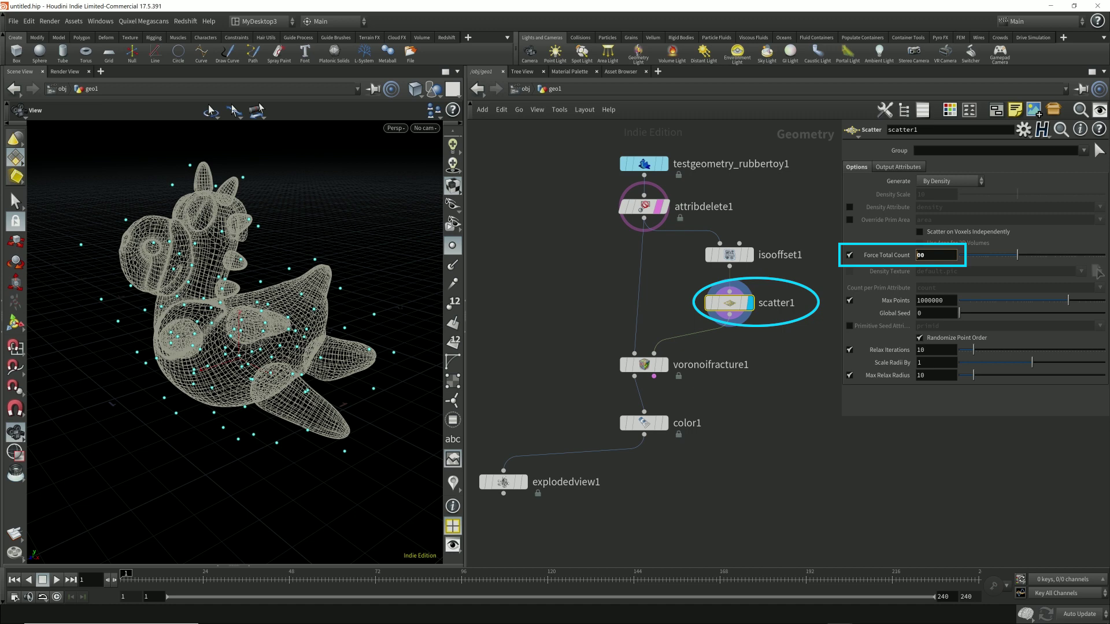
pyautogui.write('1000')
pyautogui.press('Return')
pyautogui.click(665, 365)
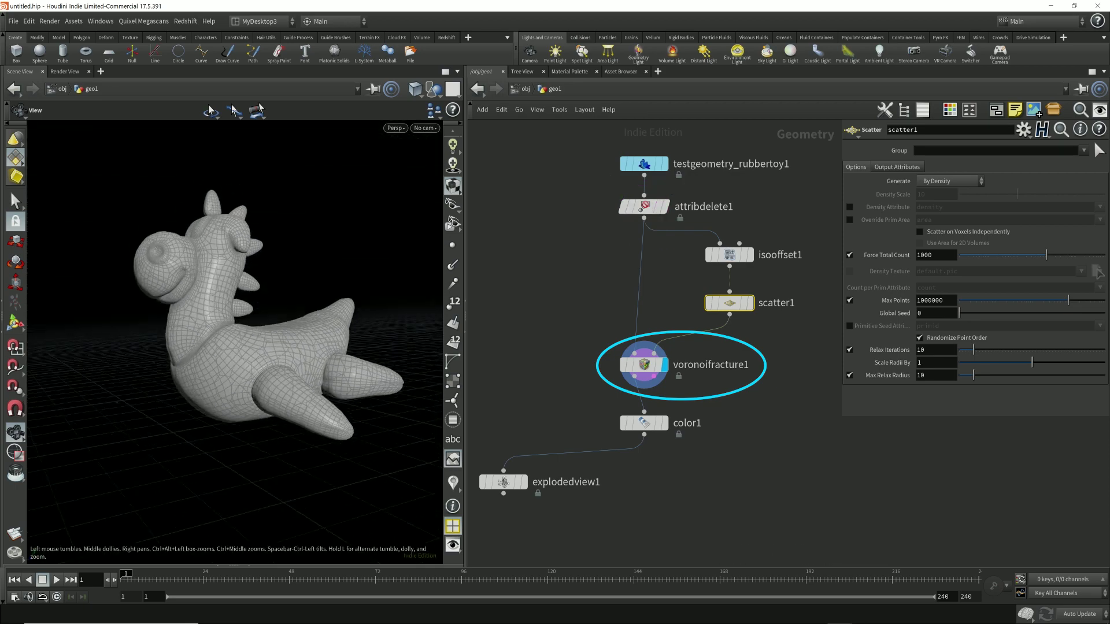
pyautogui.moveTo(231, 324); pyautogui.dragTo(245, 363)
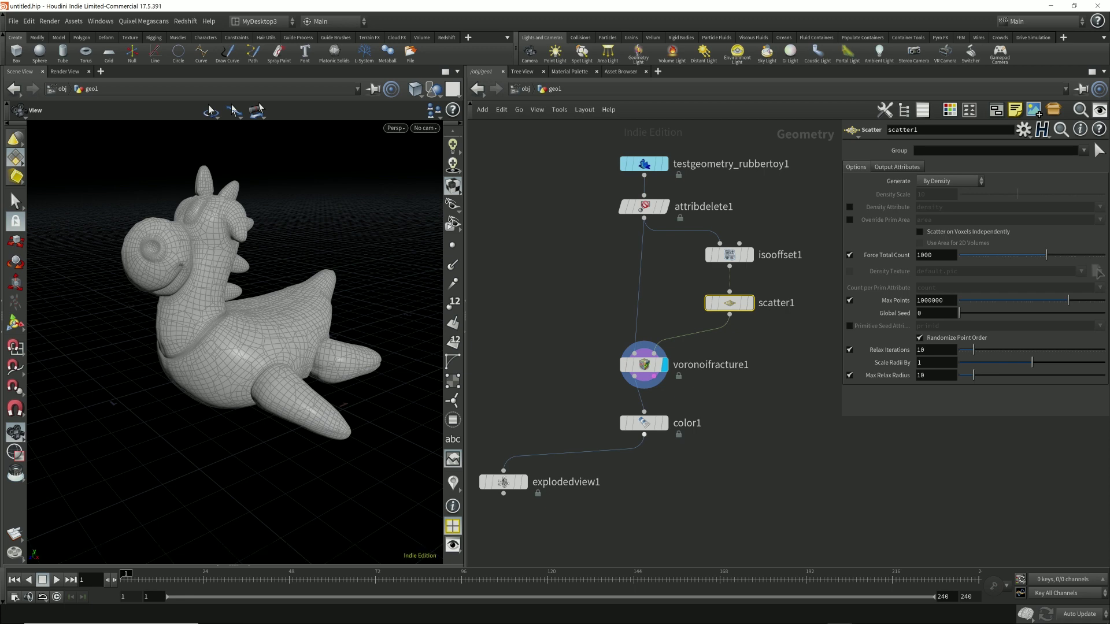
# Display color1, shift it slightly closer to voronoifracture1, and open its parameters
pyautogui.moveTo(644, 424)
pyautogui.click(670, 398)
pyautogui.moveTo(643, 423); pyautogui.dragTo(643, 417)
pyautogui.click(644, 417)
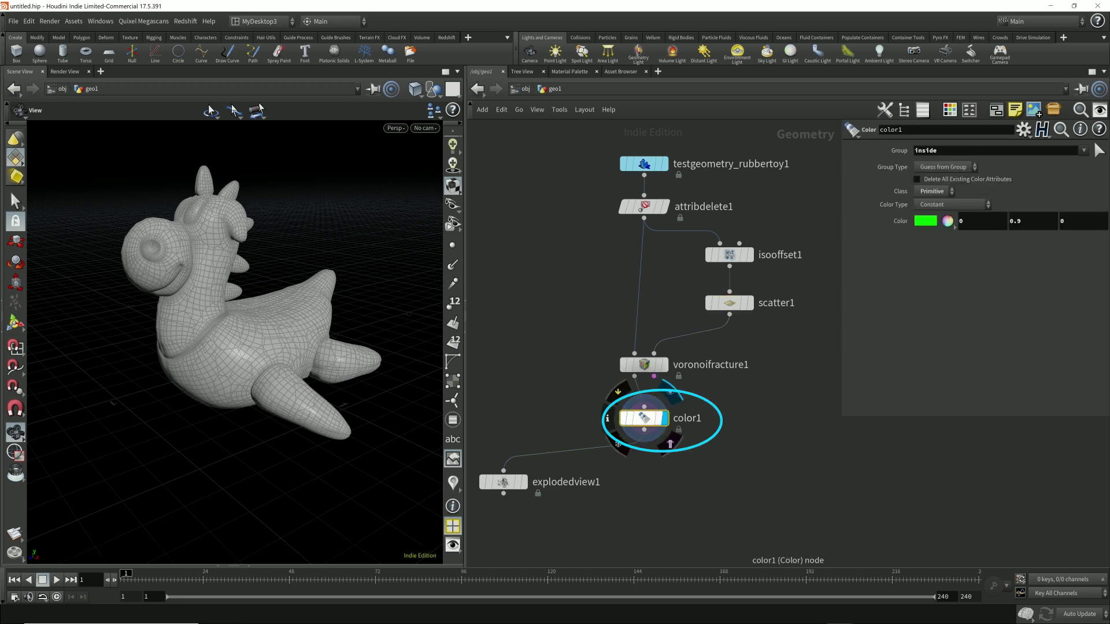
# Display explodedview1, set its Uniform Scale to 2.827, and look inside at the separated interior pieces
pyautogui.click(523, 482)
pyautogui.click(502, 482)
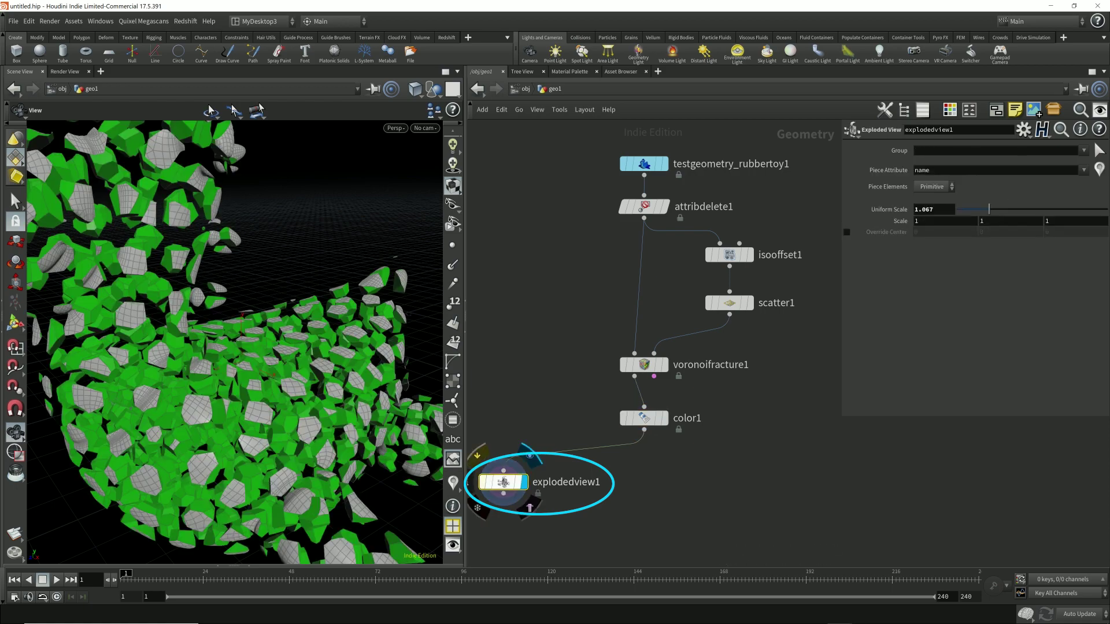
pyautogui.moveTo(231, 358); pyautogui.dragTo(249, 295)
pyautogui.scroll(-4, 271, 323)
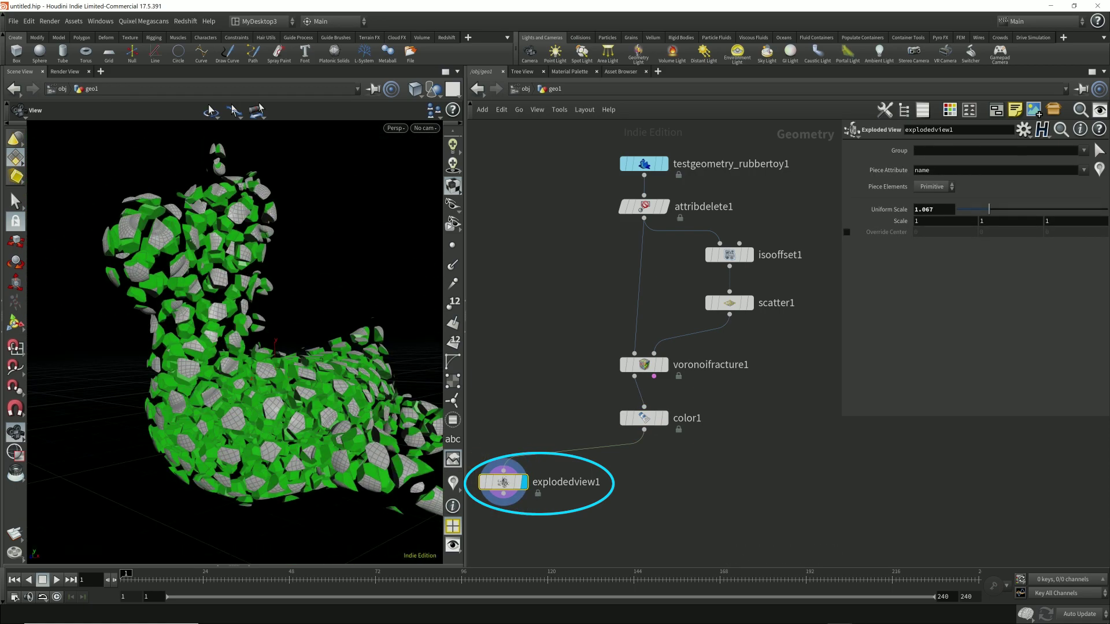
pyautogui.moveTo(989, 209); pyautogui.dragTo(1041, 209)
pyautogui.moveTo(260, 347); pyautogui.dragTo(267, 267)
pyautogui.moveTo(267, 267); pyautogui.dragTo(292, 318, button='middle')
pyautogui.moveTo(292, 318); pyautogui.dragTo(260, 298)
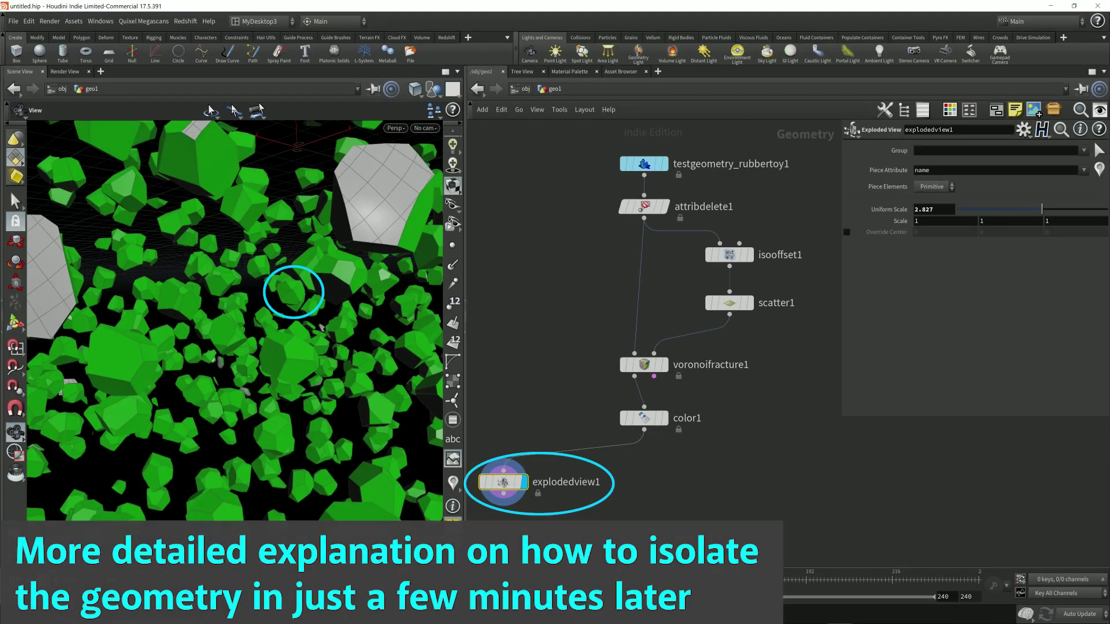
# Isolate one green interior piece, selected as a 3D connected island, using a Blast node with Delete Non Selected enabled
pyautogui.press('s')
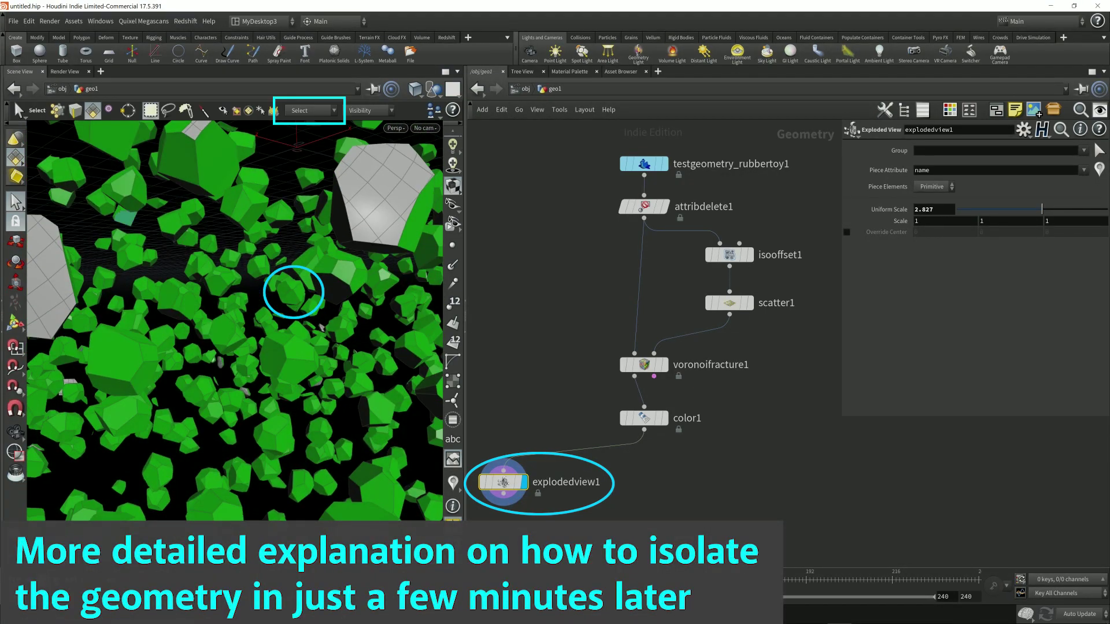
pyautogui.click(313, 110)
pyautogui.click(321, 133)
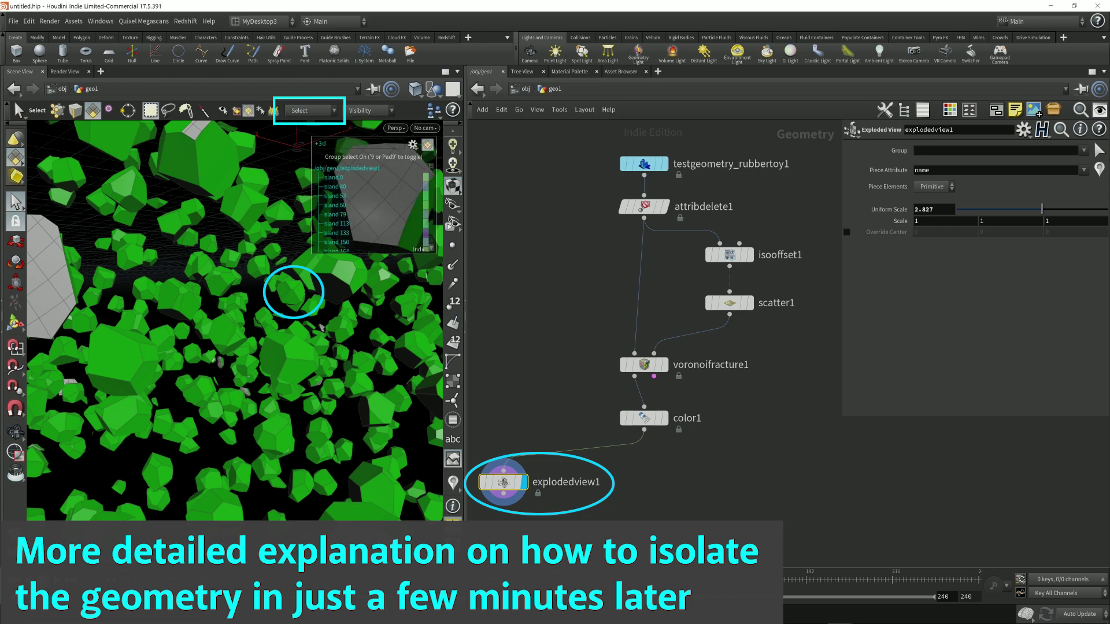
pyautogui.click(292, 292)
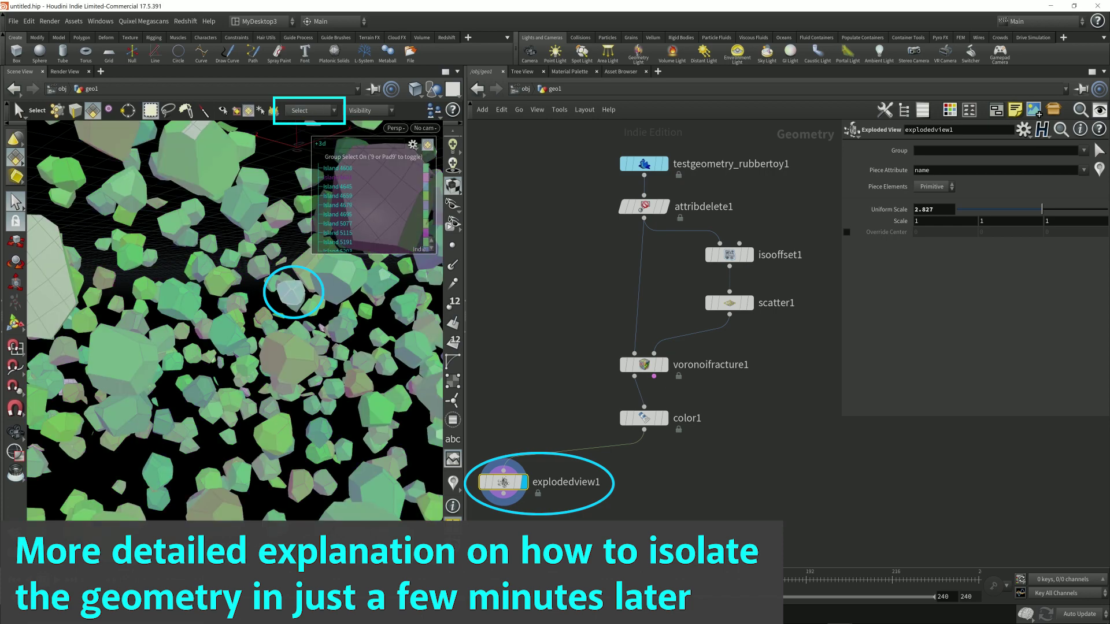
pyautogui.press('Tab')
pyautogui.write('blast')
pyautogui.press('Return')
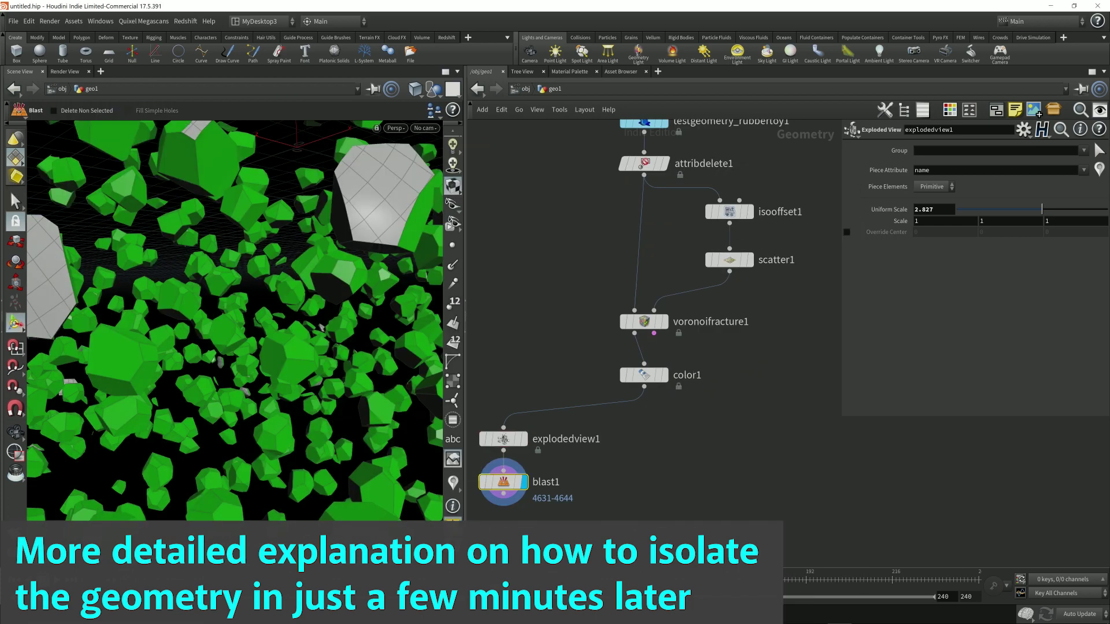
pyautogui.click(916, 190)
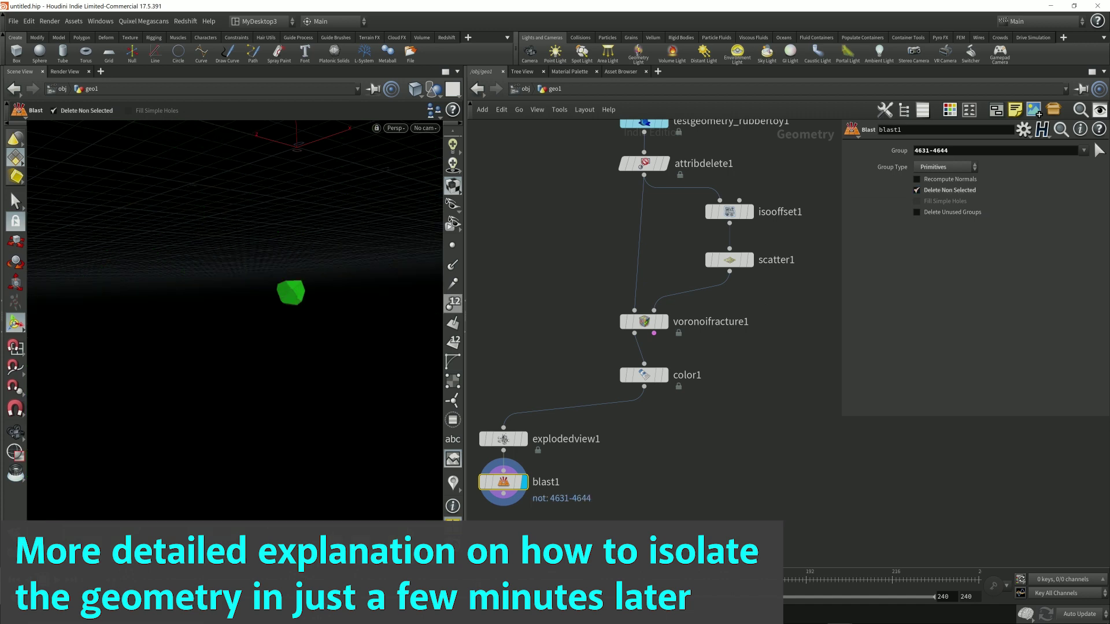
# Frame the isolated interior piece and examine its shape from several sides
pyautogui.keyDown('alt'); pyautogui.moveTo(248, 312); pyautogui.dragTo(312, 289); pyautogui.keyUp('alt')
pyautogui.hotkey('space', 'g')
pyautogui.hotkey('space', 'f')
pyautogui.scroll(-5, 249, 341)
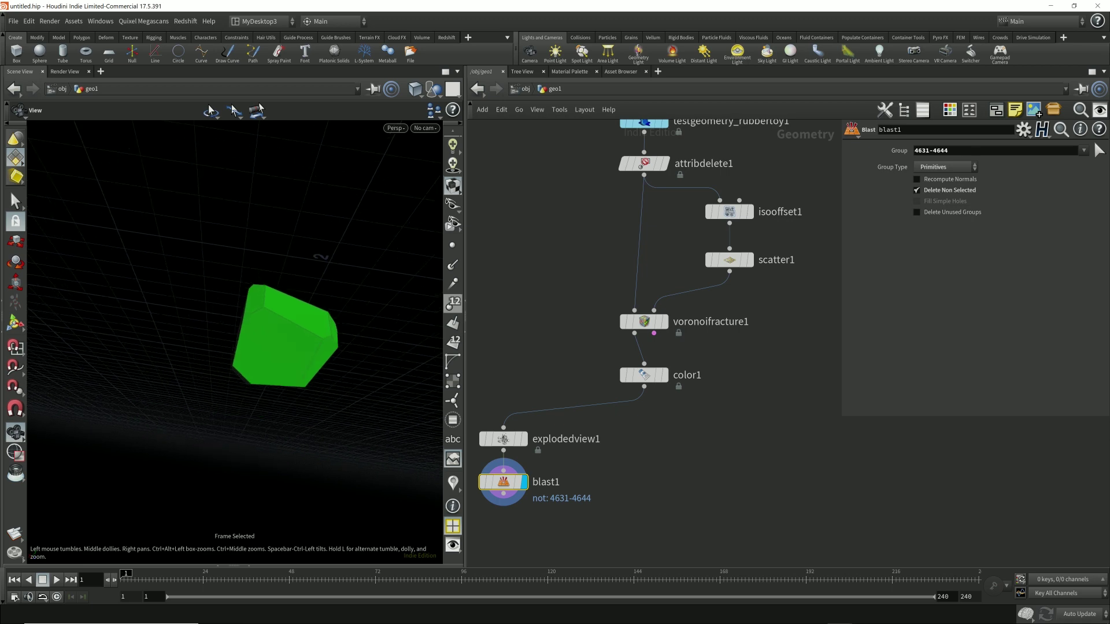
pyautogui.moveTo(248, 341)
pyautogui.mouseDown()
pyautogui.moveTo(324, 272)
pyautogui.moveTo(248, 324)
pyautogui.moveTo(203, 410)
pyautogui.moveTo(231, 427)
pyautogui.moveTo(185, 474)
pyautogui.moveTo(242, 359)
pyautogui.moveTo(231, 399)
pyautogui.moveTo(300, 451)
pyautogui.moveTo(263, 491)
pyautogui.mouseUp()
pyautogui.moveTo(263, 492); pyautogui.dragTo(251, 307, button='right')
pyautogui.moveTo(252, 306); pyautogui.dragTo(283, 382)
pyautogui.moveTo(268, 283); pyautogui.dragTo(263, 292)
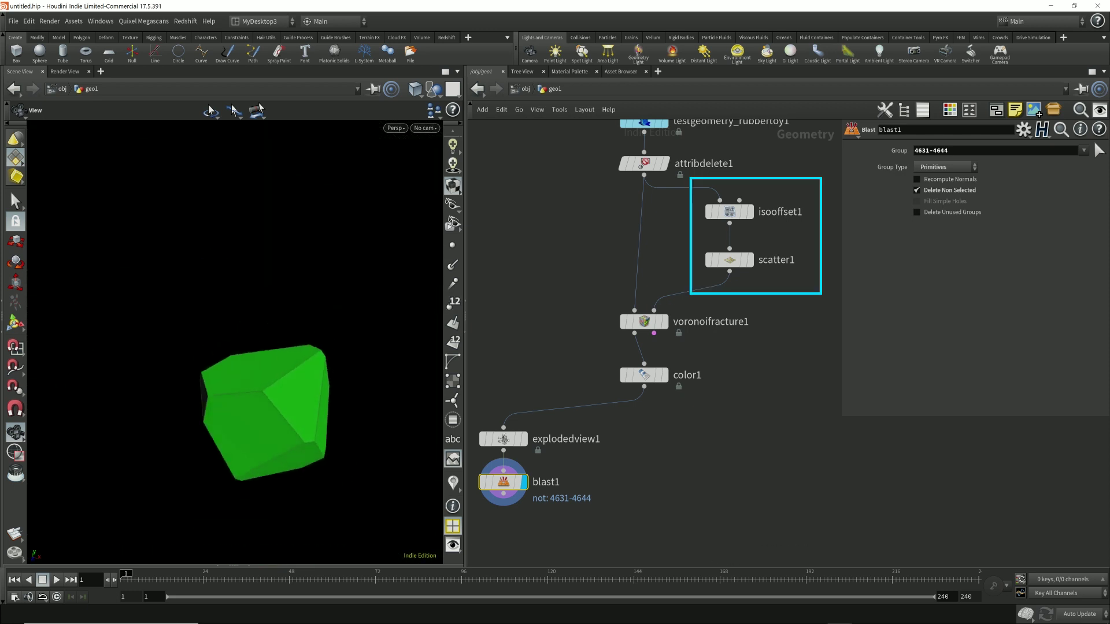
# Review the parameters of isooffset1 and scatter1 in the interior point branch
pyautogui.scroll(-1, 675, 239)
pyautogui.moveTo(675, 239); pyautogui.dragTo(680, 275, button='middle')
pyautogui.moveTo(683, 269); pyautogui.dragTo(769, 247)
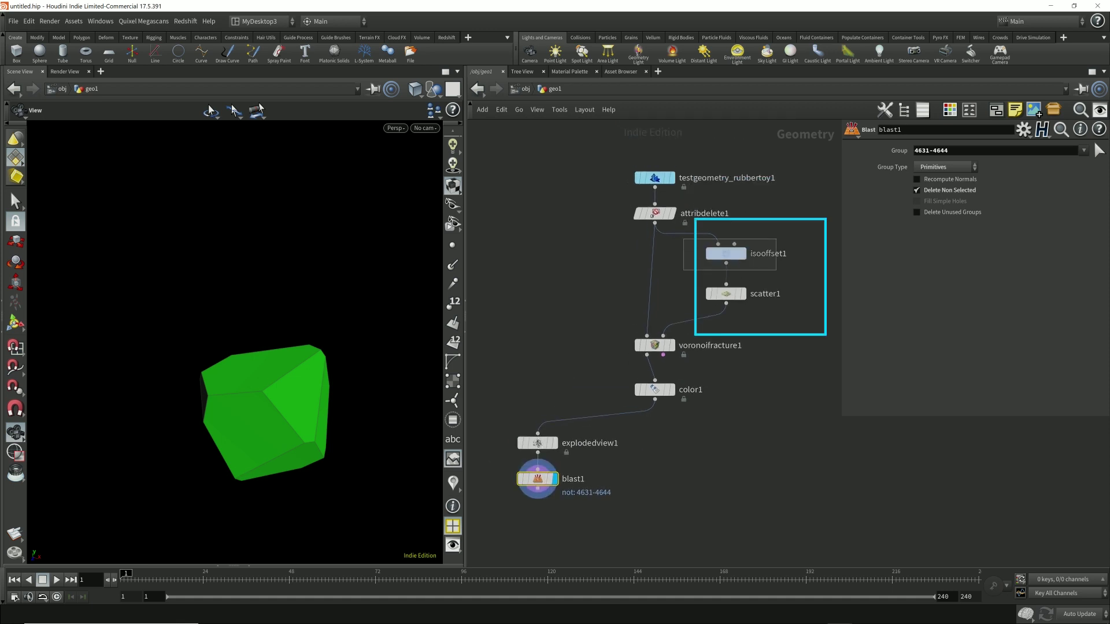
pyautogui.click(726, 253)
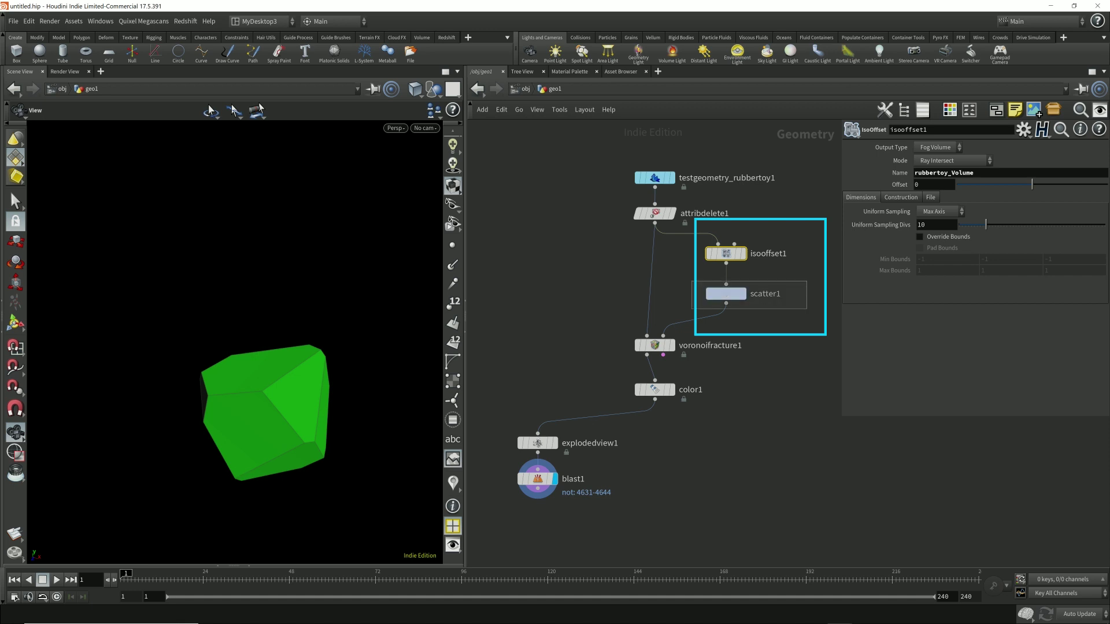
pyautogui.click(726, 293)
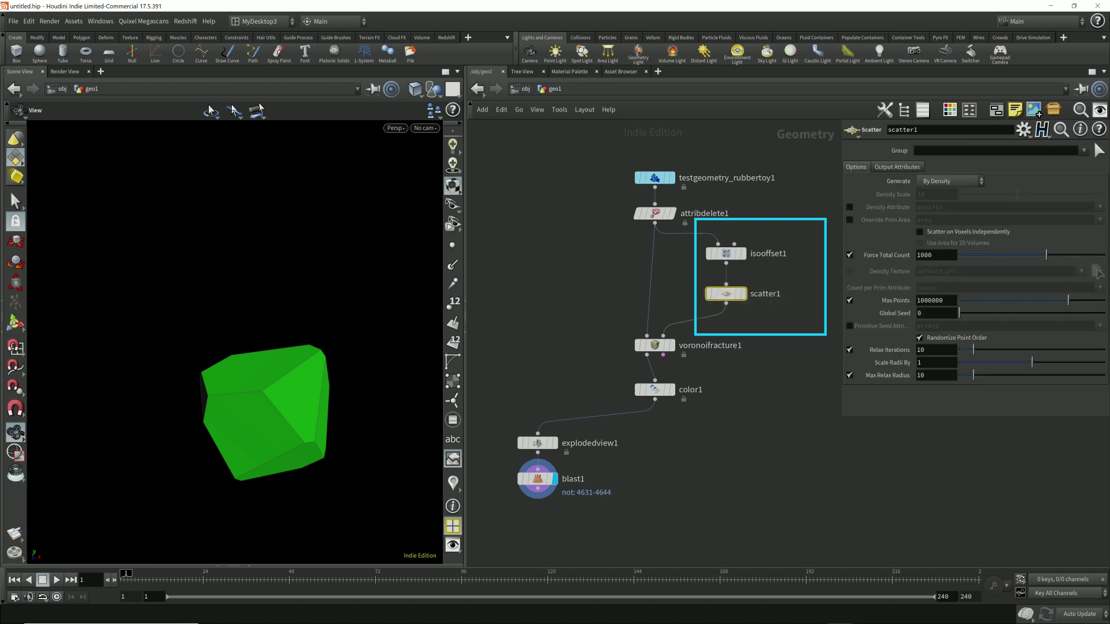
# Display the OUT_Prefractured_Geo null below color1 and rename the parent geometry object to Fractured_Geo
pyautogui.click(671, 389)
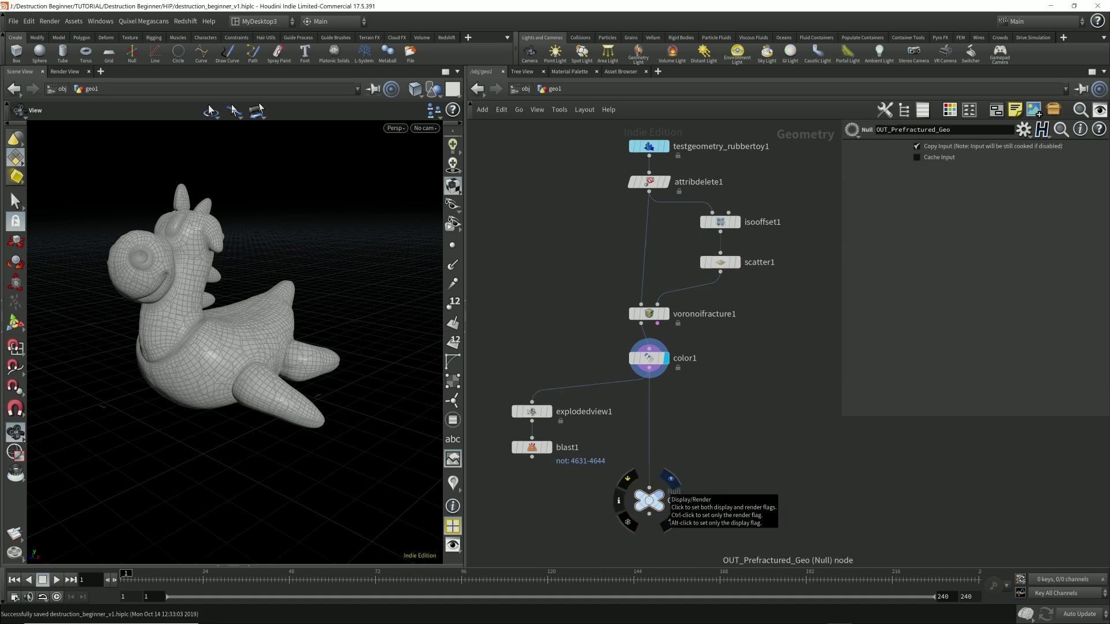
pyautogui.click(665, 487)
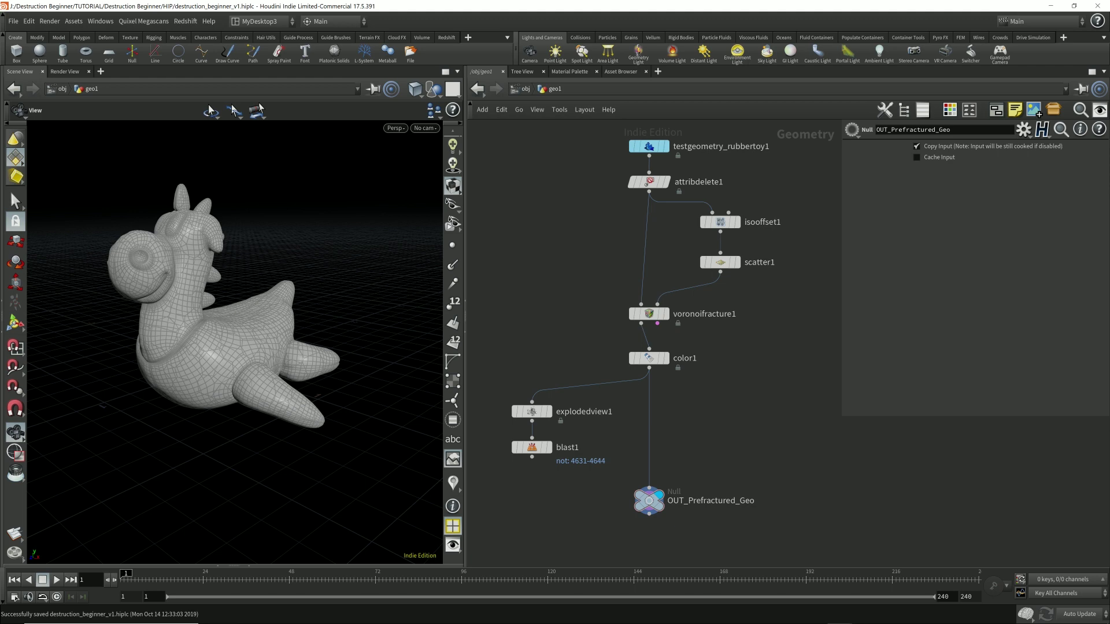
pyautogui.press('u')
pyautogui.click(667, 218)
pyautogui.write('Fractured_Geo')
pyautogui.press('Return')
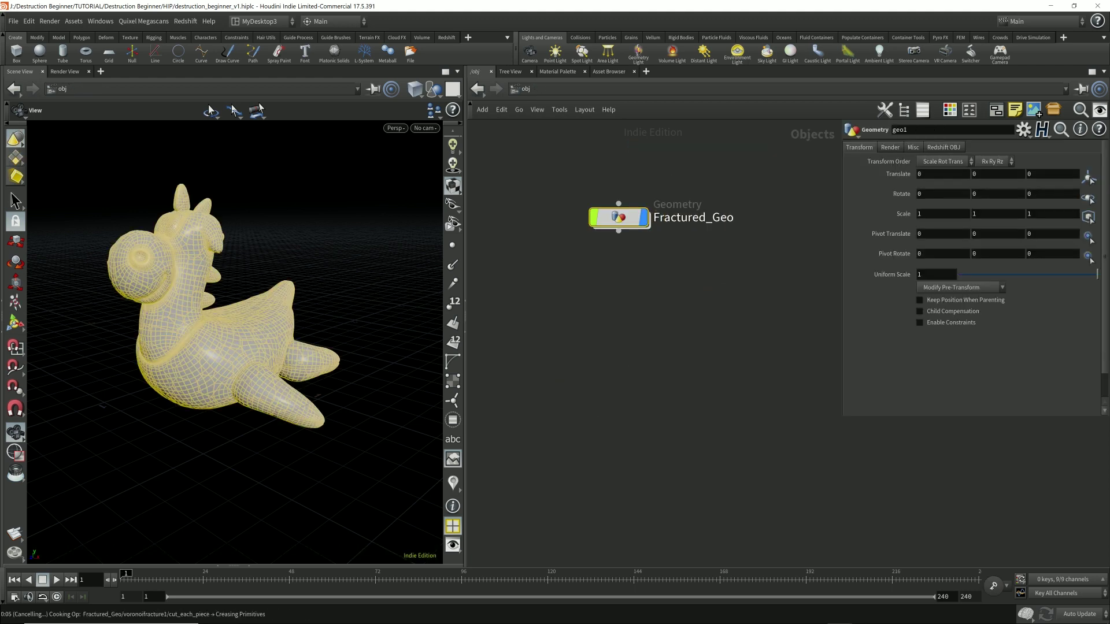
# Rename the second geometry object, geo1, to SIM
pyautogui.click(664, 294)
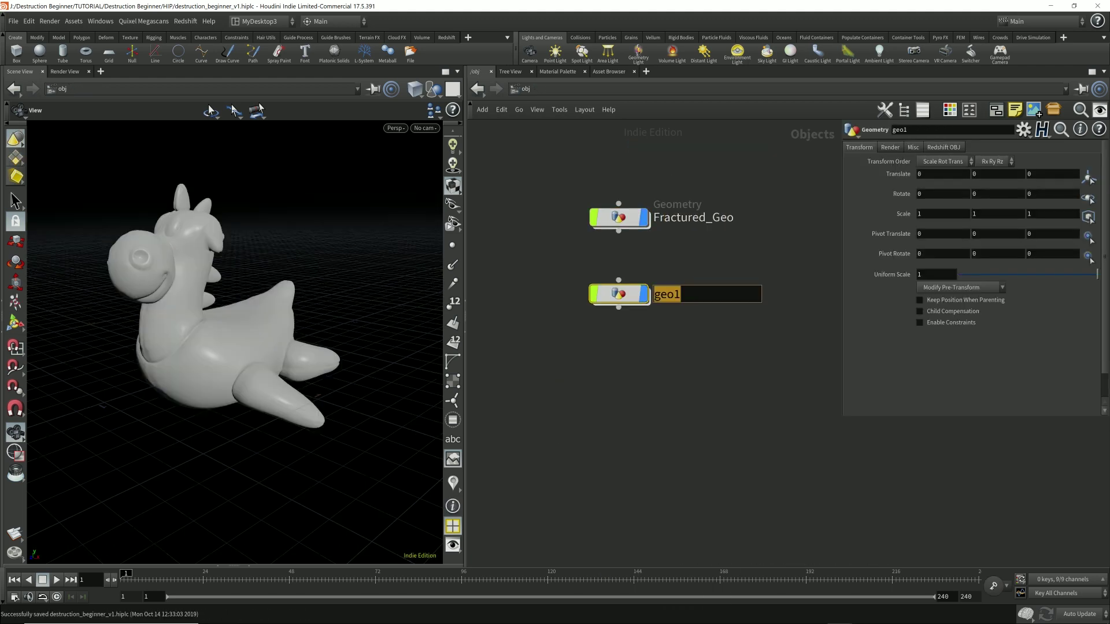
pyautogui.write('SIM')
pyautogui.press('Return')
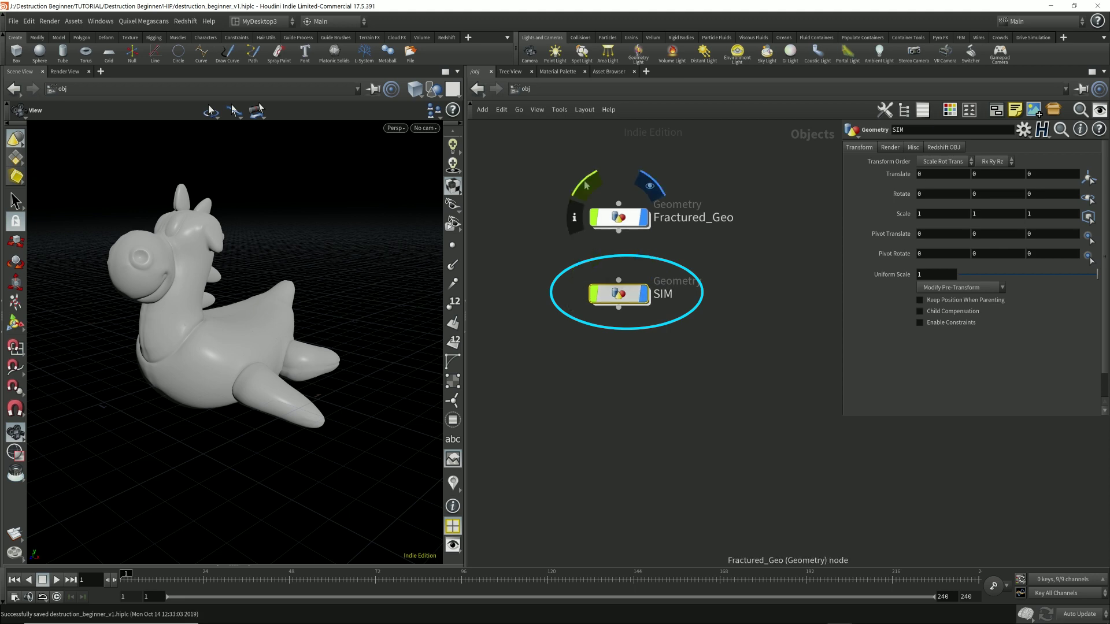
# Turn off the display of the SIM geometry object and leave Fractured_Geo selected
pyautogui.click(618, 217)
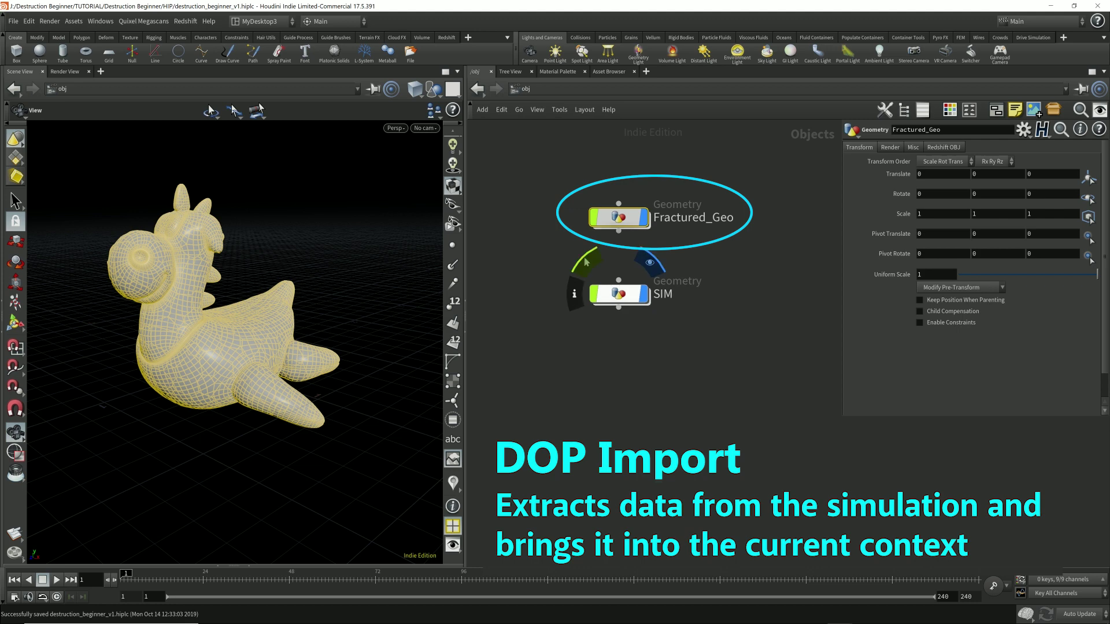
pyautogui.moveTo(556, 262); pyautogui.dragTo(797, 333)
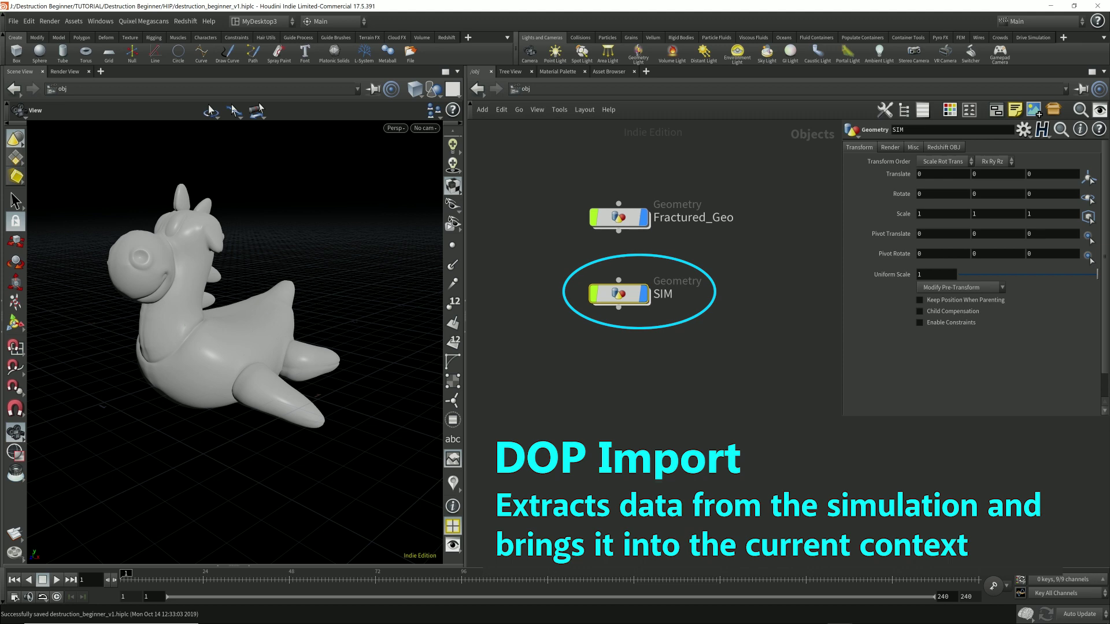
pyautogui.moveTo(553, 174); pyautogui.dragTo(809, 247)
pyautogui.click(650, 263)
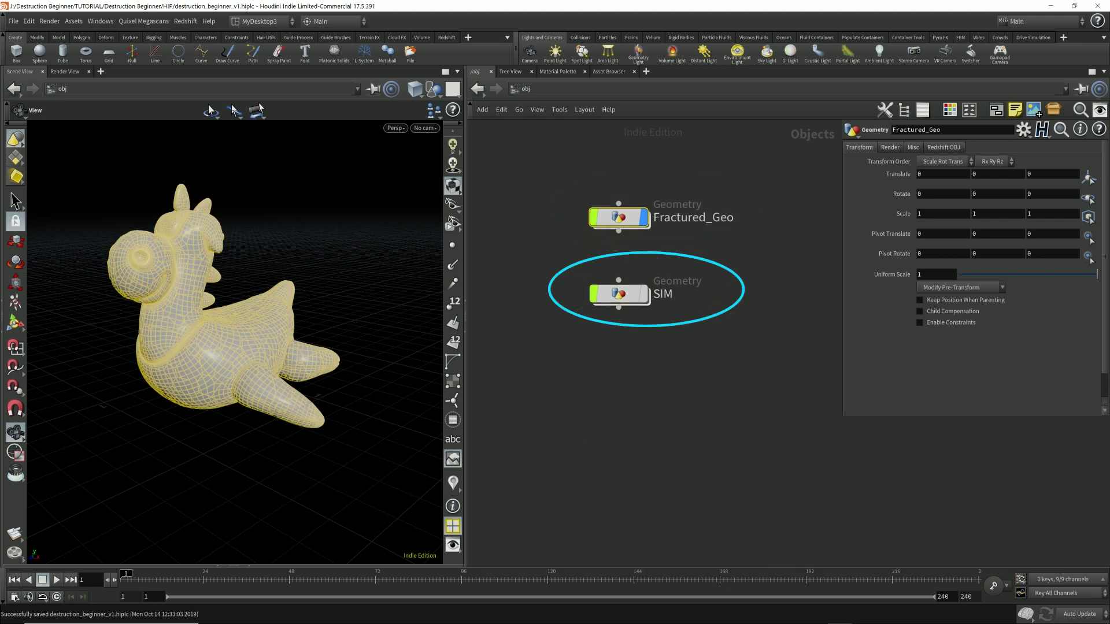
# Create a DOP Network inside the SIM geometry object
pyautogui.doubleClick(627, 294)
pyautogui.press('Tab')
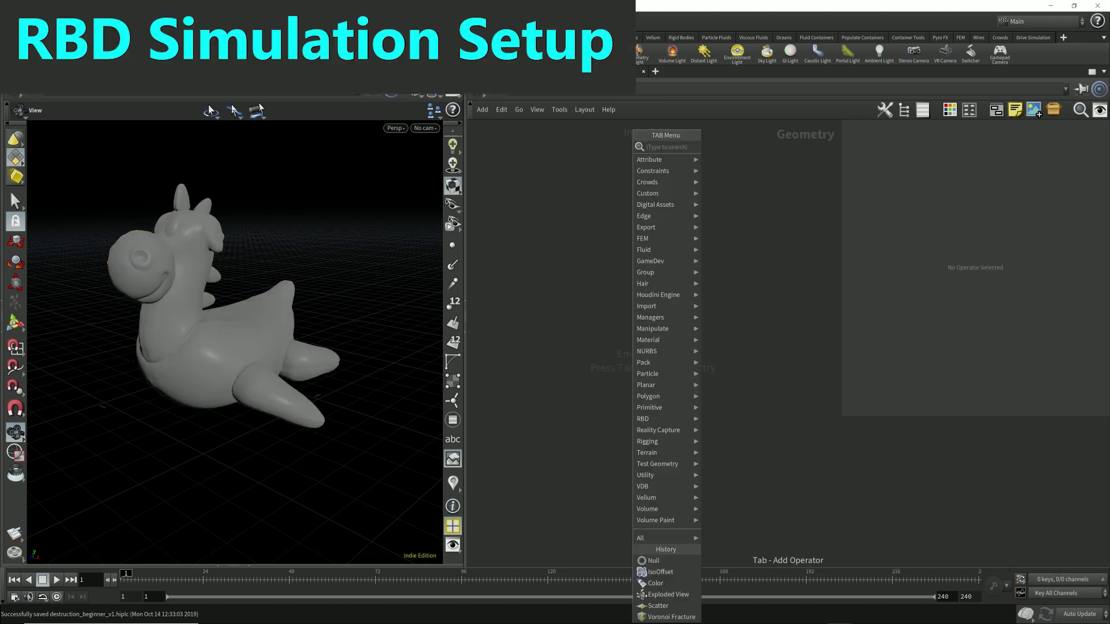
pyautogui.write('dopnet')
pyautogui.press('Return')
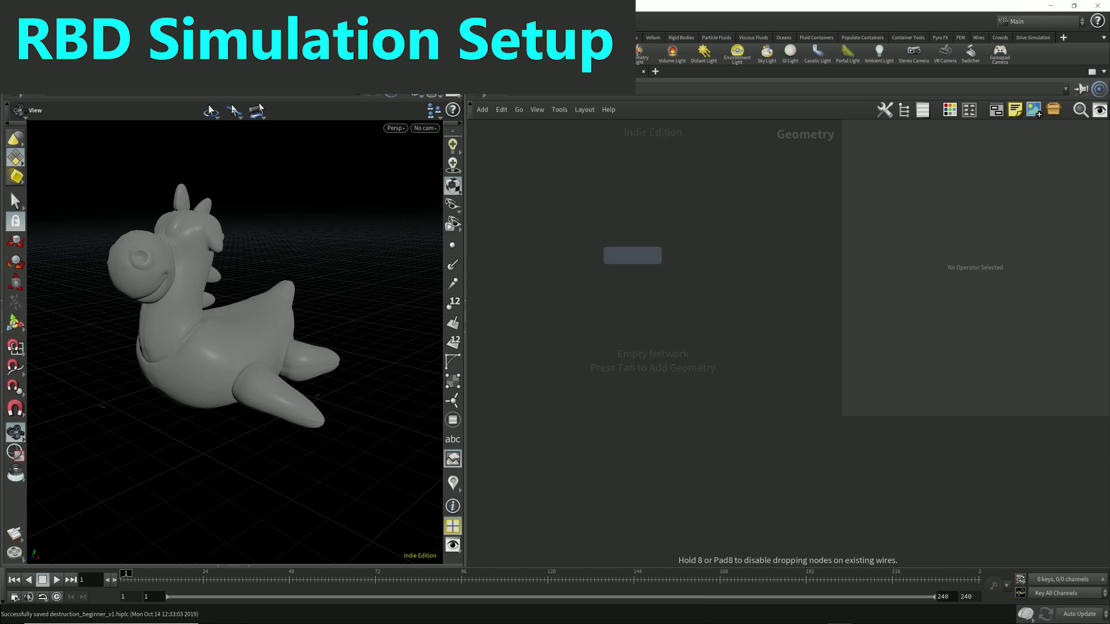
pyautogui.click(627, 290)
# Inside the DOP network, move the output node lower and add an RBD Fractured Object above it
pyautogui.doubleClick(626, 290)
pyautogui.moveTo(787, 342); pyautogui.dragTo(618, 512)
pyautogui.press('Tab')
pyautogui.write('r')
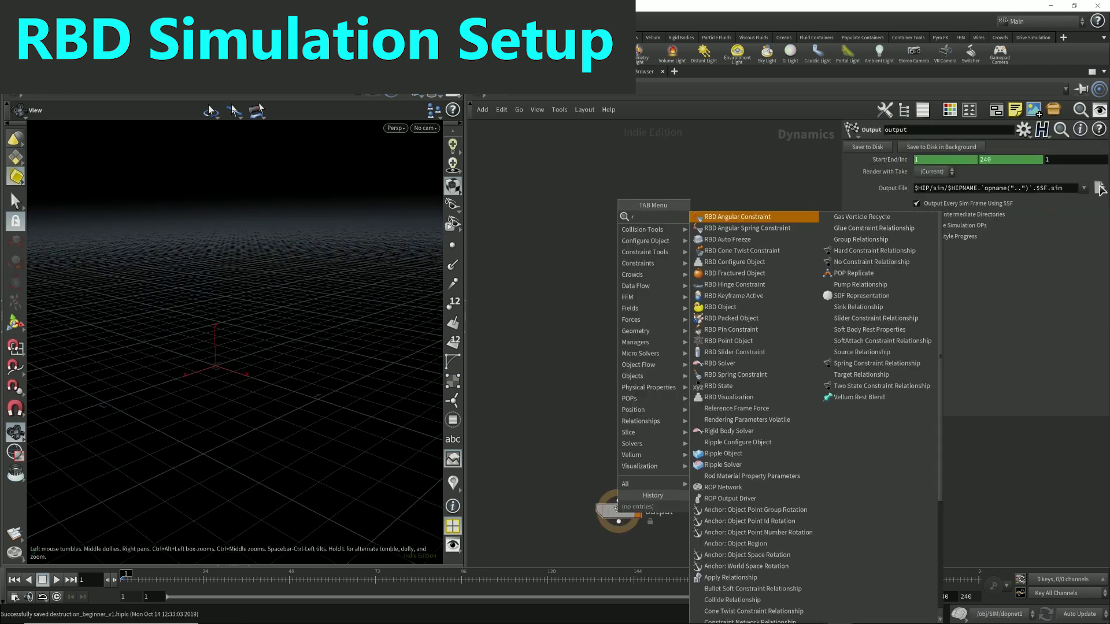
pyautogui.write('bd obj')
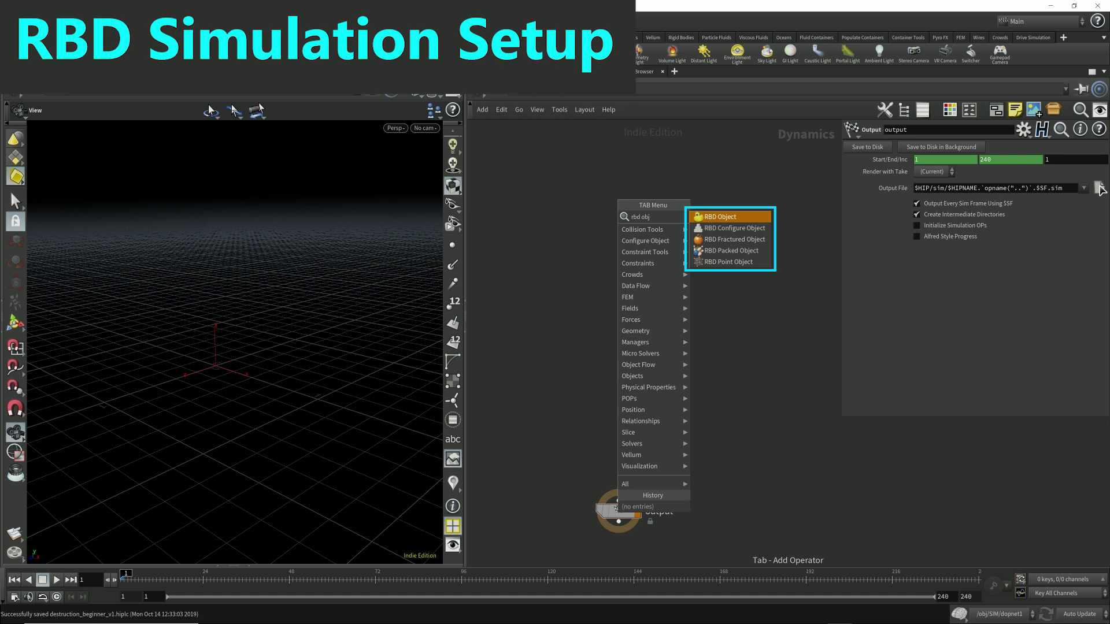
pyautogui.press('Down')
pyautogui.press('Down')
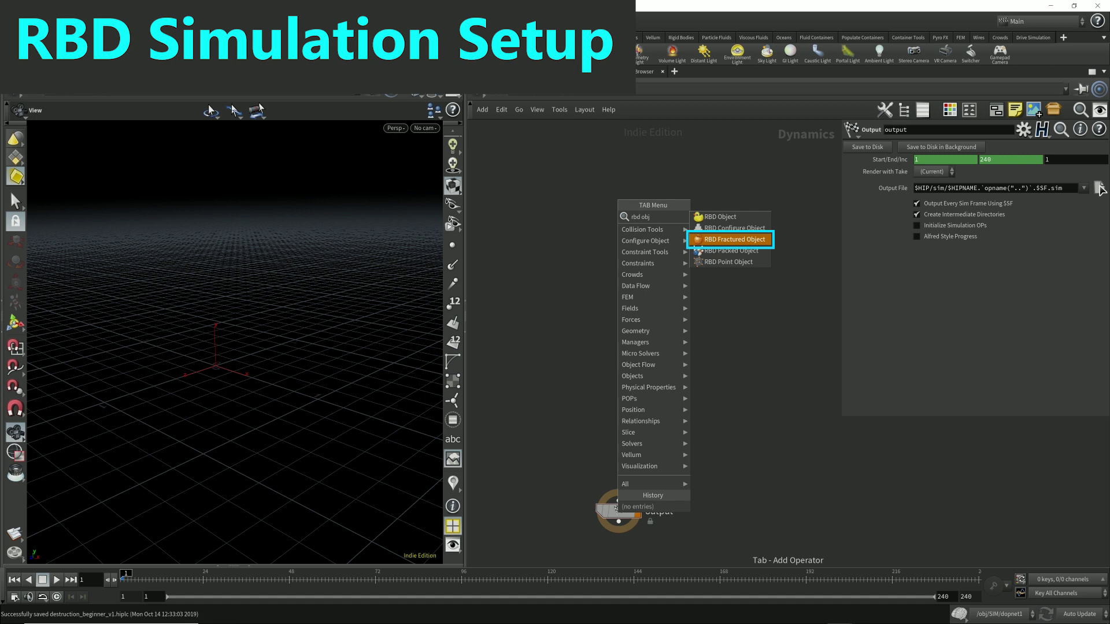
pyautogui.press('Return')
# Add a Rigid Body Solver to the DOP network between the RBD fractured object and the output node
pyautogui.press('Tab')
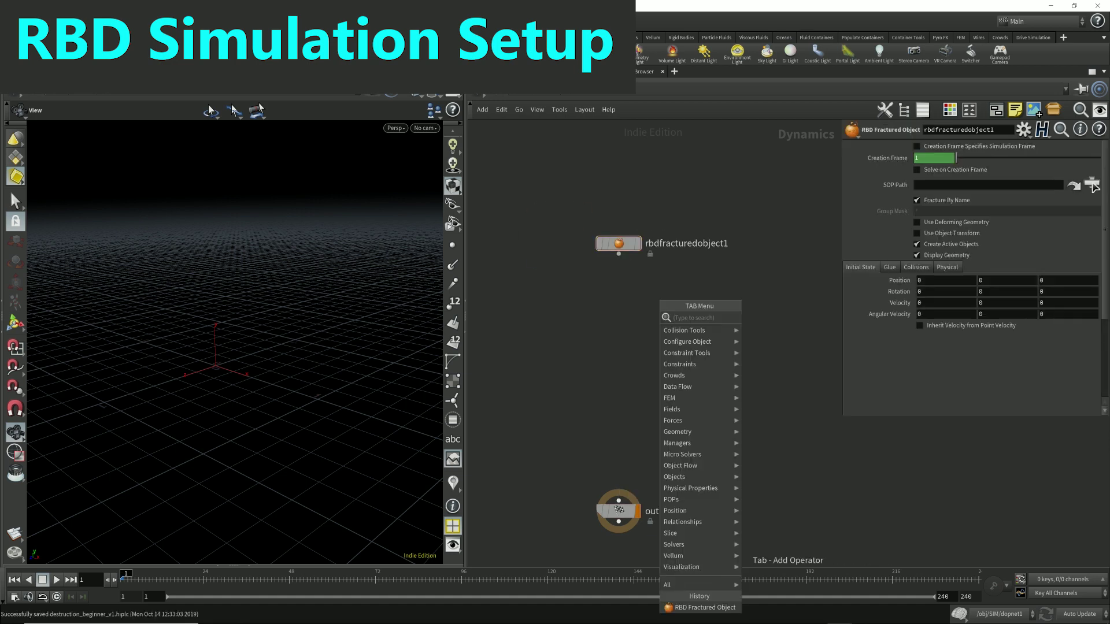
pyautogui.write('solver')
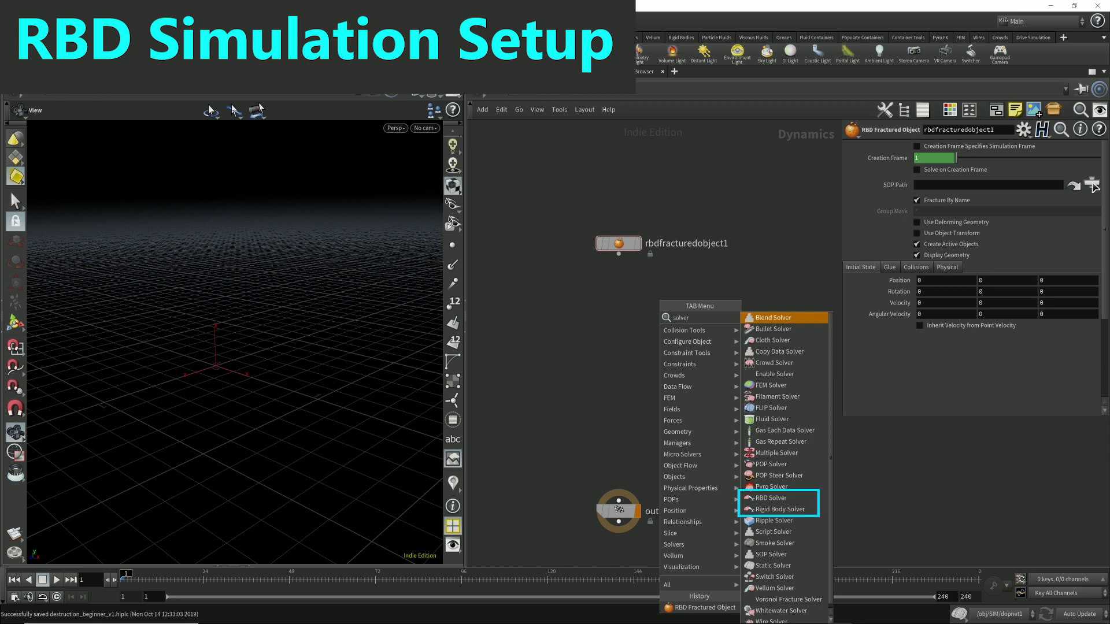
pyautogui.scroll(-1, 784, 467)
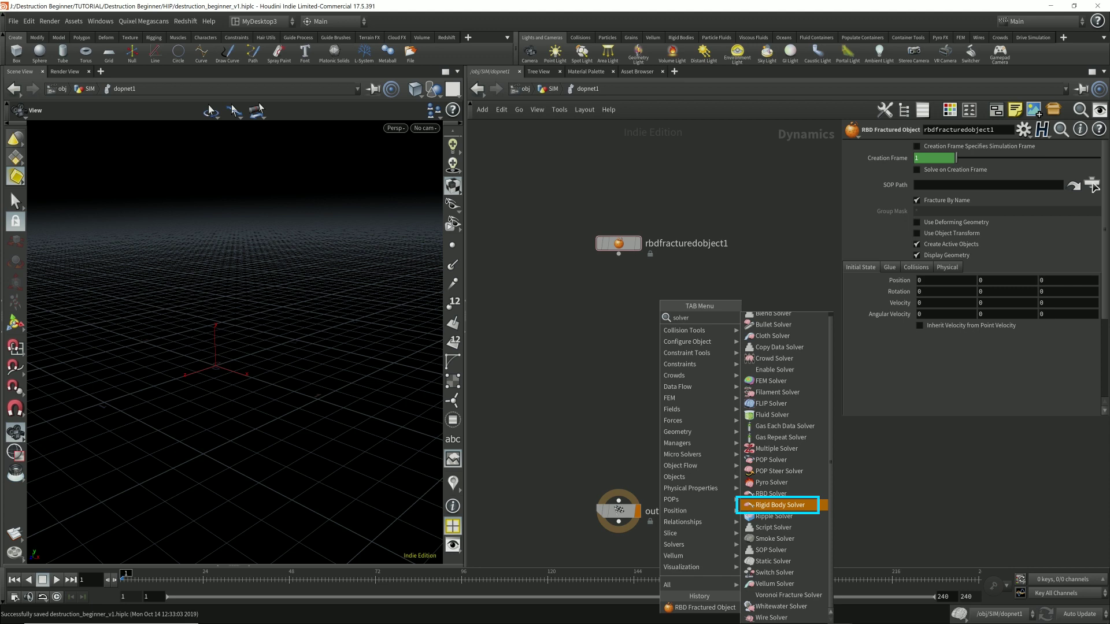
pyautogui.click(779, 504)
pyautogui.click(619, 346)
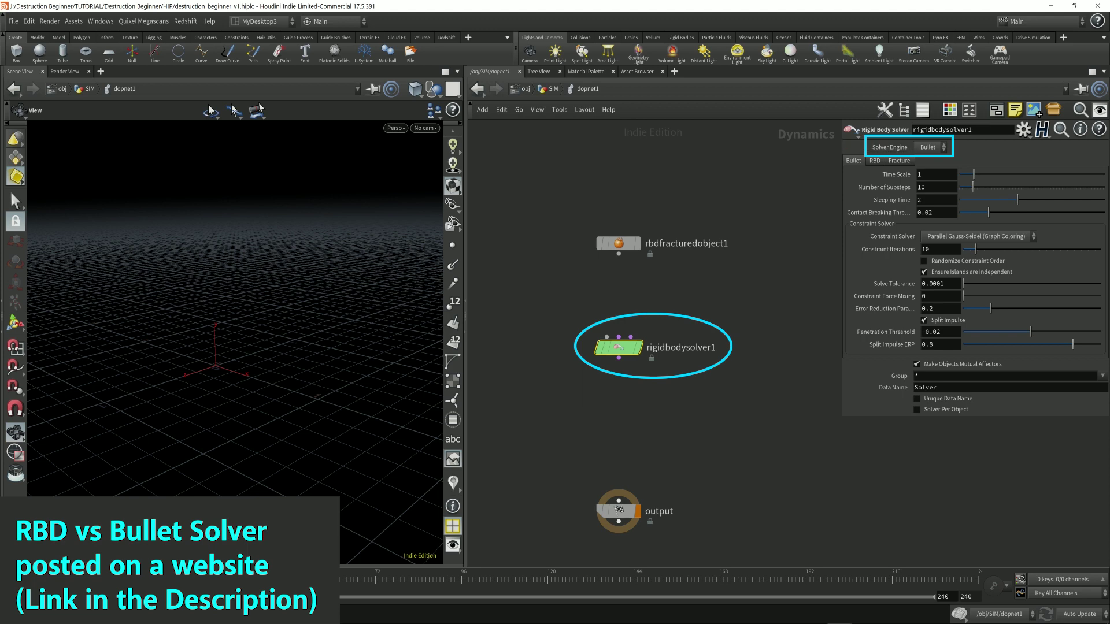
# Keep the solver engine as Bullet and wire the fractured object through the rigid body solver to the output
pyautogui.click(930, 147)
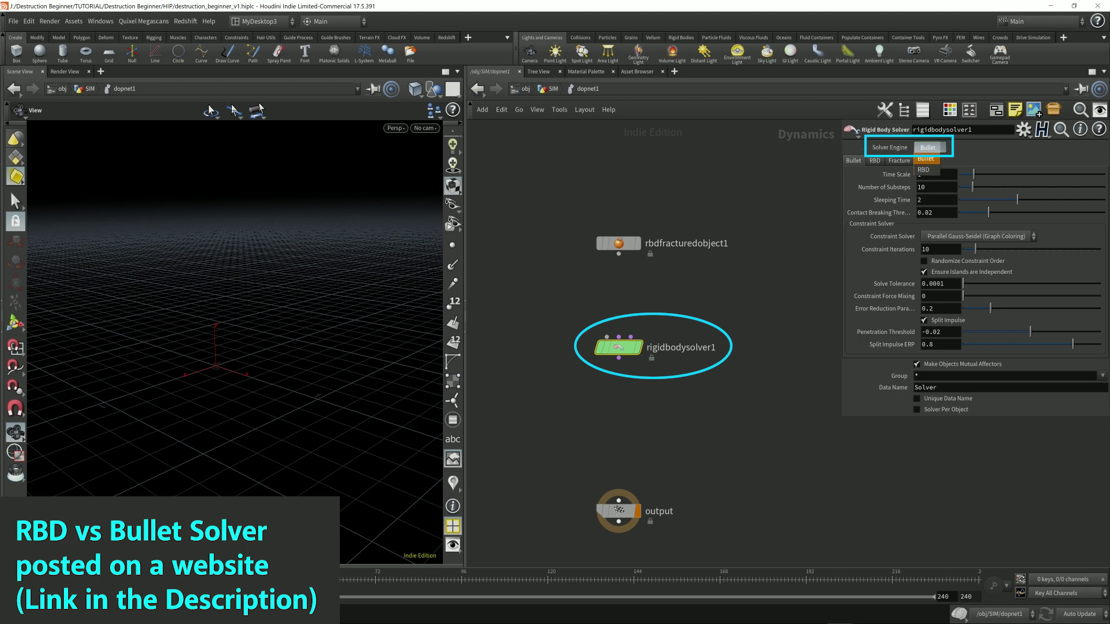
pyautogui.click(926, 158)
pyautogui.moveTo(618, 253); pyautogui.dragTo(619, 501)
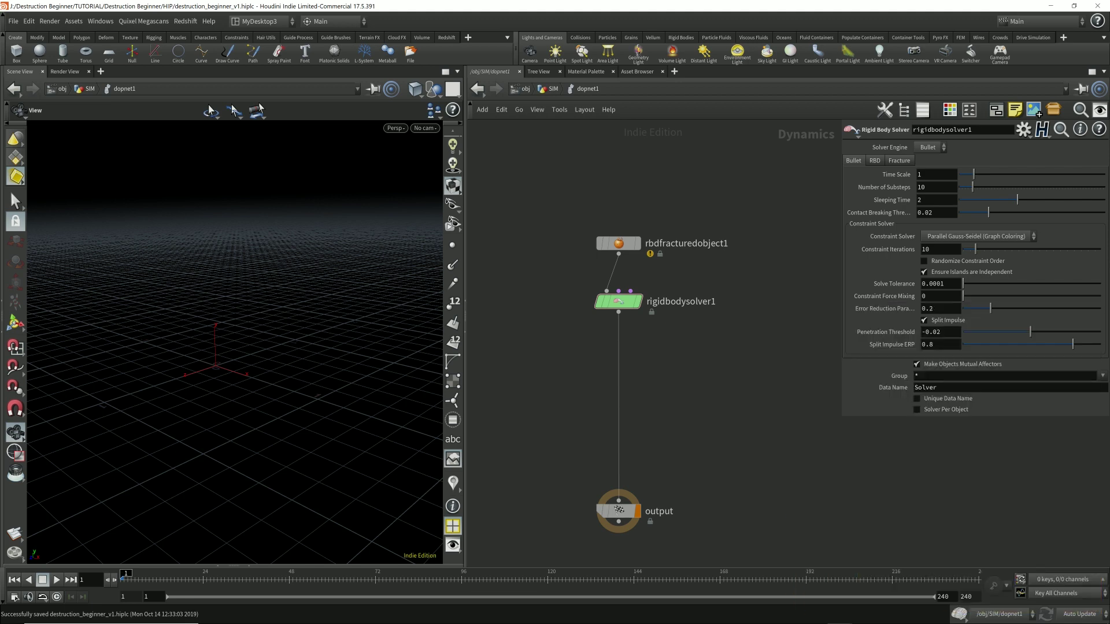
# Insert a Gravity force between the rigid body solver and the output, leaving the RBD fractured object selected
pyautogui.press('Tab')
pyautogui.write('gravity')
pyautogui.press('Return')
pyautogui.click(618, 362)
pyautogui.click(618, 243)
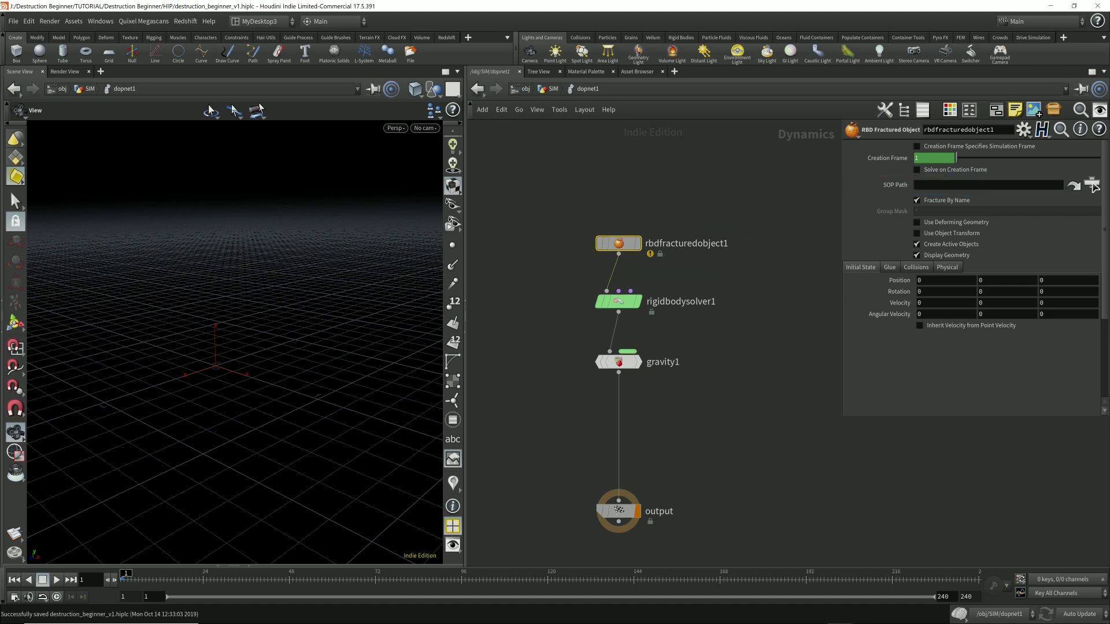
# Return to the SIM geometry level and add an Object Merge node beside the DOP network
pyautogui.click(549, 88)
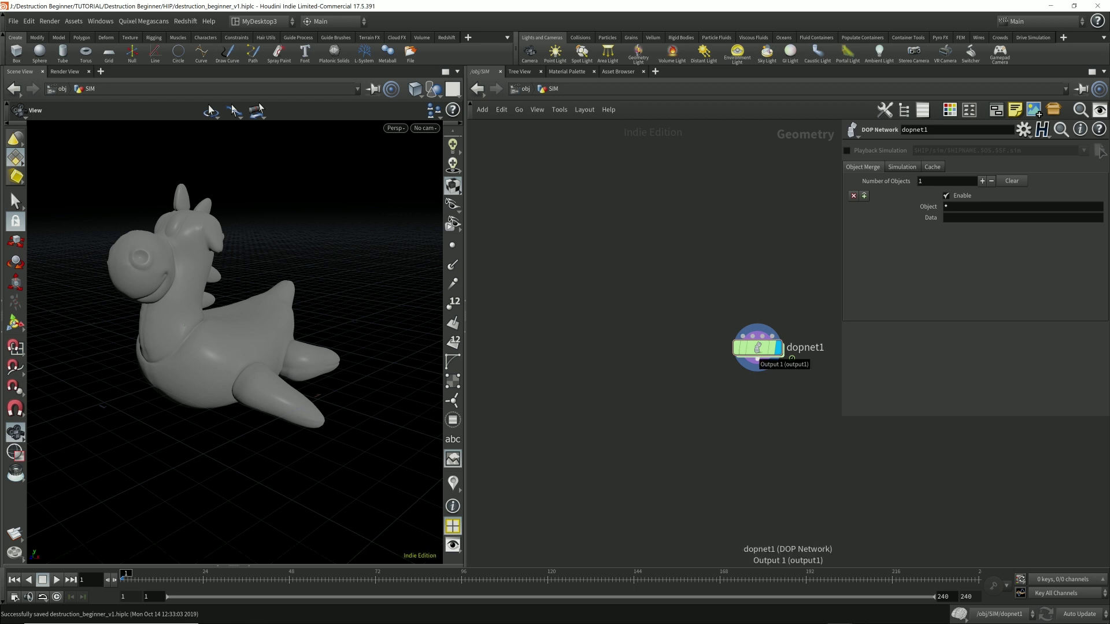
pyautogui.press('Tab')
pyautogui.write('obj')
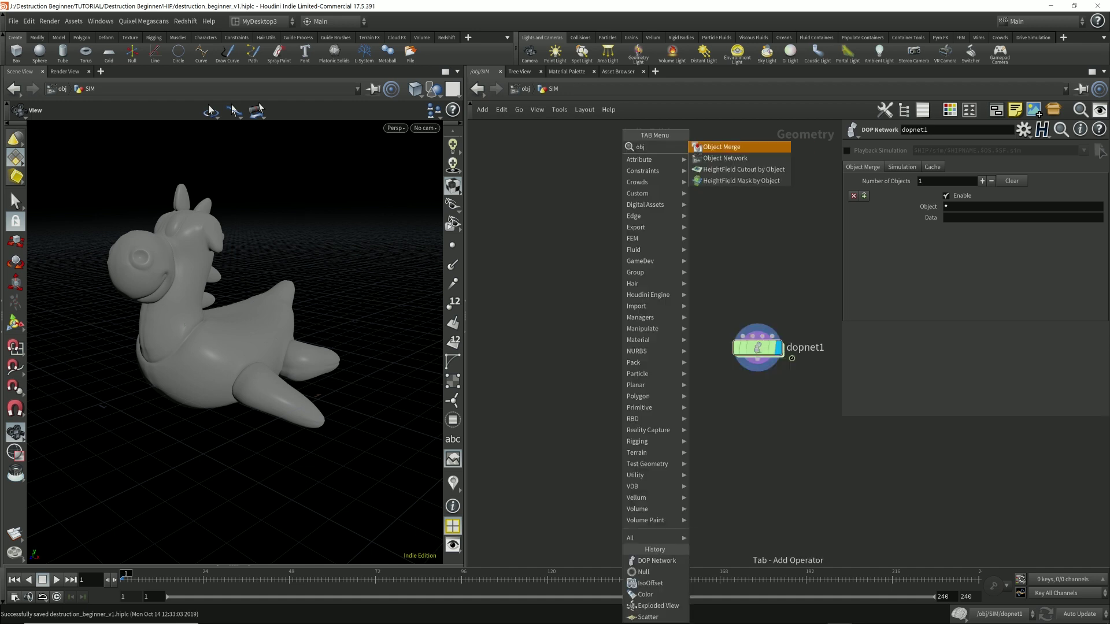
pyautogui.press('Return')
pyautogui.click(590, 280)
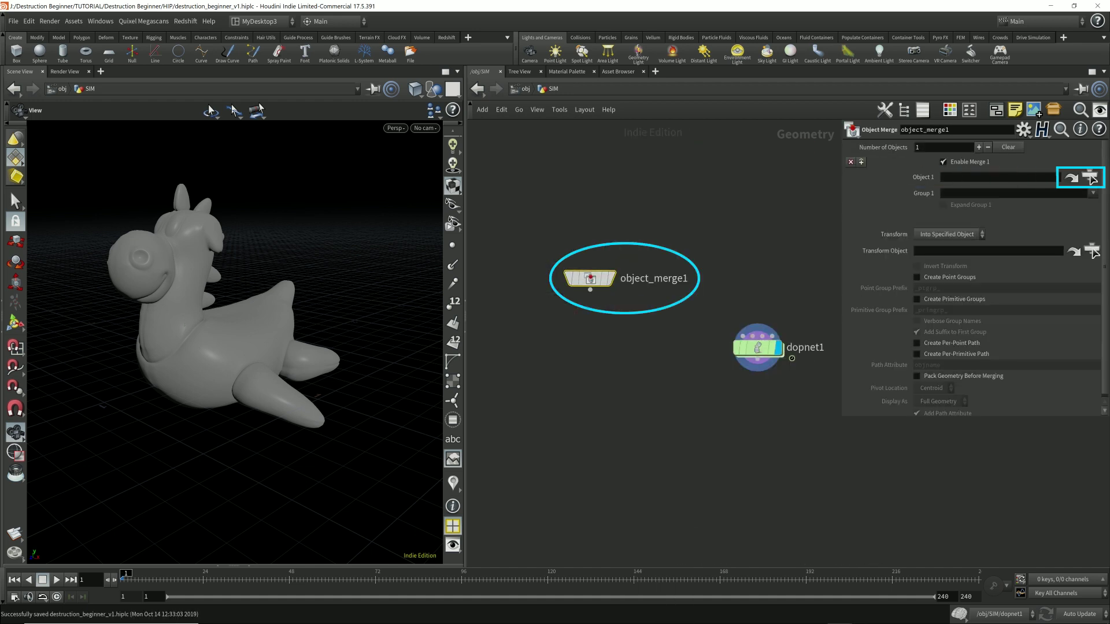
# Set the Object Merge's Object 1 to /obj/Fractured_Geo/OUT_Prefractured_Geo
pyautogui.click(1090, 177)
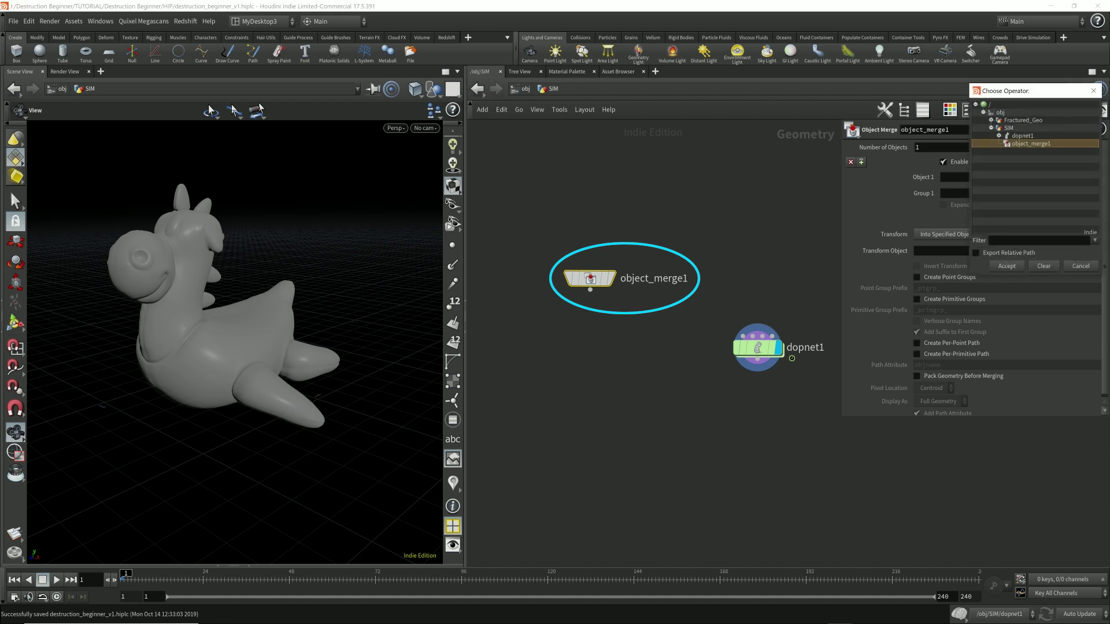
pyautogui.click(990, 121)
pyautogui.click(1041, 128)
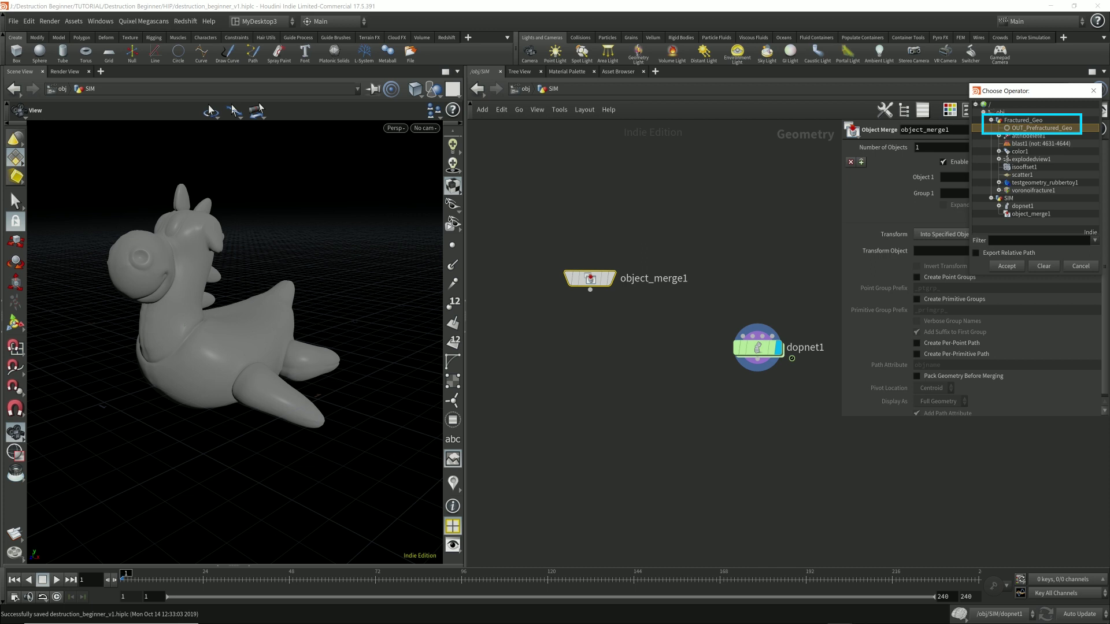
pyautogui.click(1006, 266)
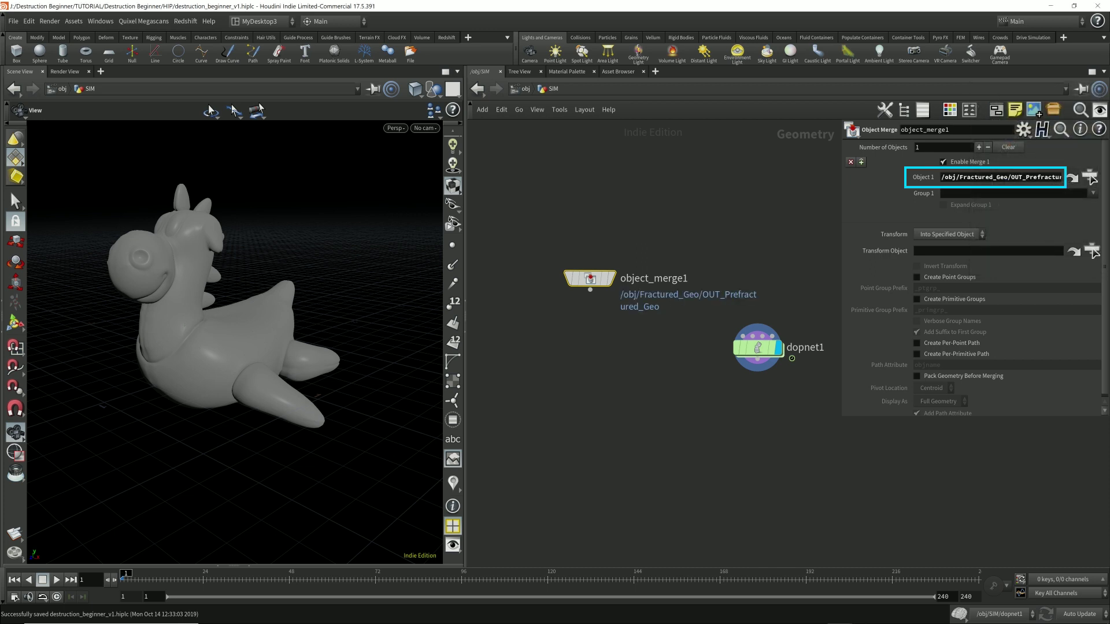
# Rename the Object Merge node to Fractured_Geo
pyautogui.doubleClick(636, 278)
pyautogui.hotkey('ctrl', 'a')
pyautogui.write('Fractured_Geo')
pyautogui.press('Return')
# Set the merge's Transform to Into This Object and display it in the viewport with other objects hidden
pyautogui.click(948, 234)
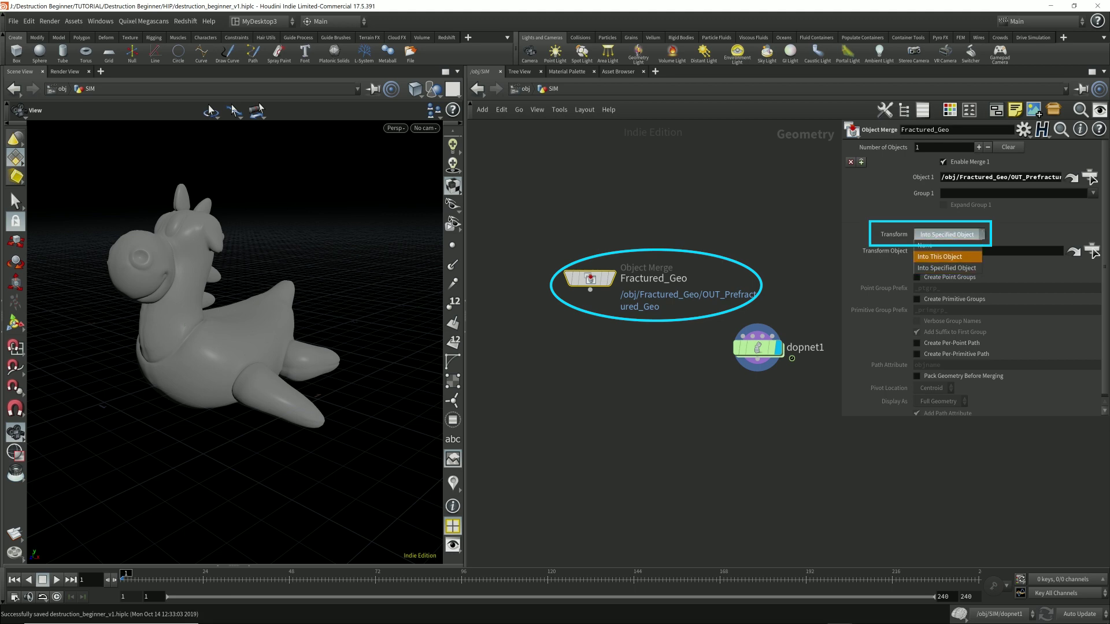
pyautogui.click(939, 257)
pyautogui.moveTo(590, 284)
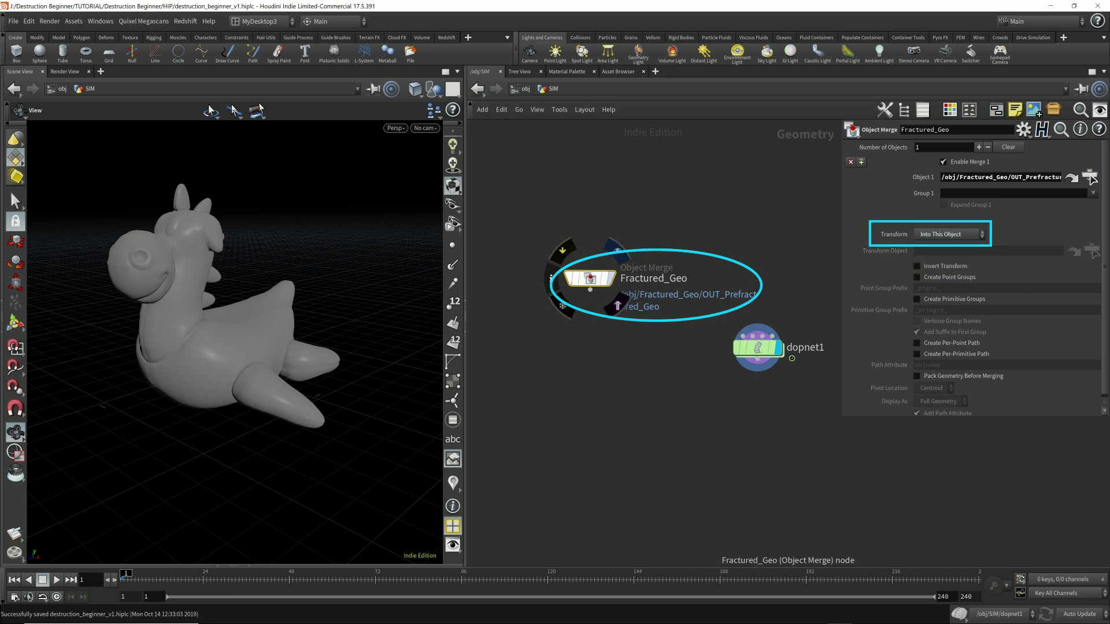
pyautogui.click(437, 90)
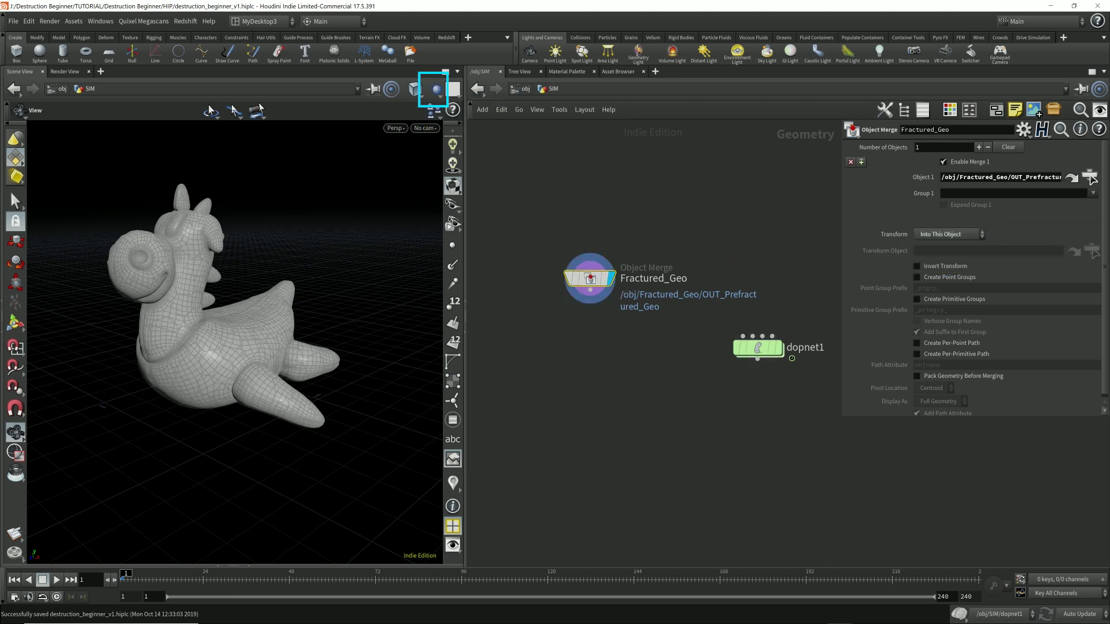
# Append a null named OUT_Fractured_Geo to the Fractured_Geo merge and enclose both nodes in a network box
pyautogui.rightClick(590, 290)
pyautogui.write('null')
pyautogui.press('Return')
pyautogui.click(590, 347)
pyautogui.click(627, 347)
pyautogui.write('OUT_Fractured_Geo')
pyautogui.press('Return')
pyautogui.hotkey('shift', 'o')
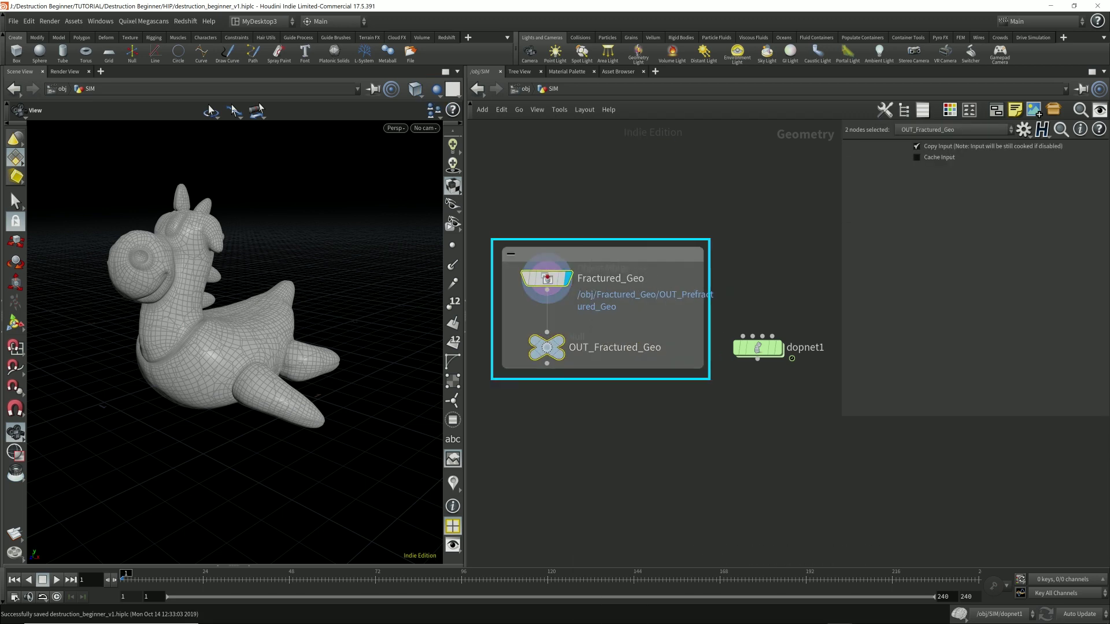
pyautogui.click(647, 416)
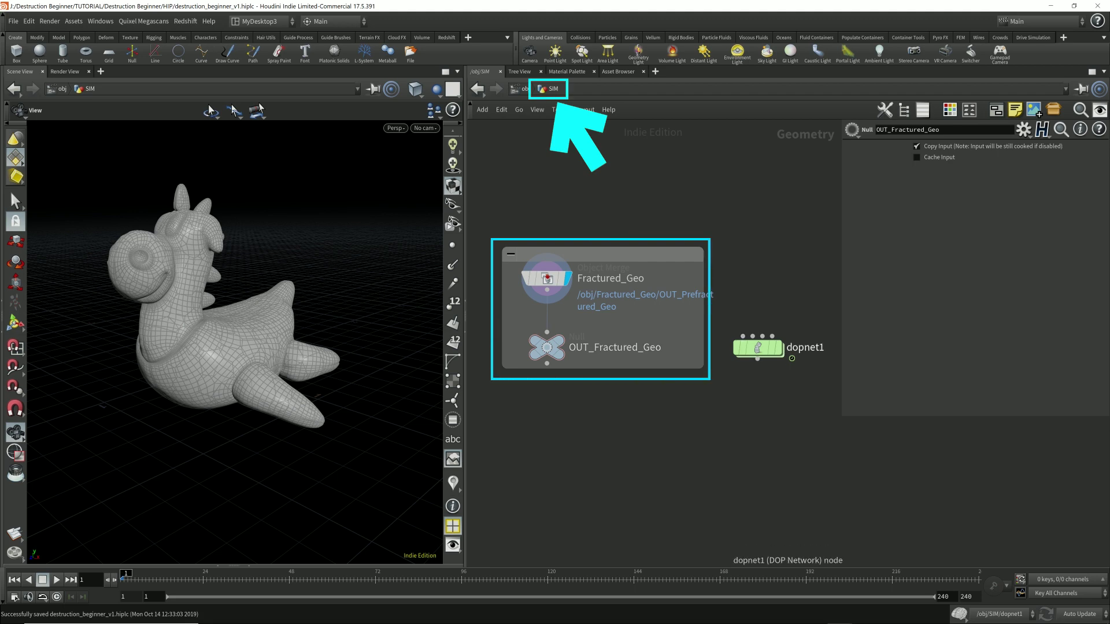
# Set the display flag on the DOP network and point the RBD fractured object's SOP Path inside it to /obj/SIM/OUT_Fractured_Geo
pyautogui.moveTo(757, 347)
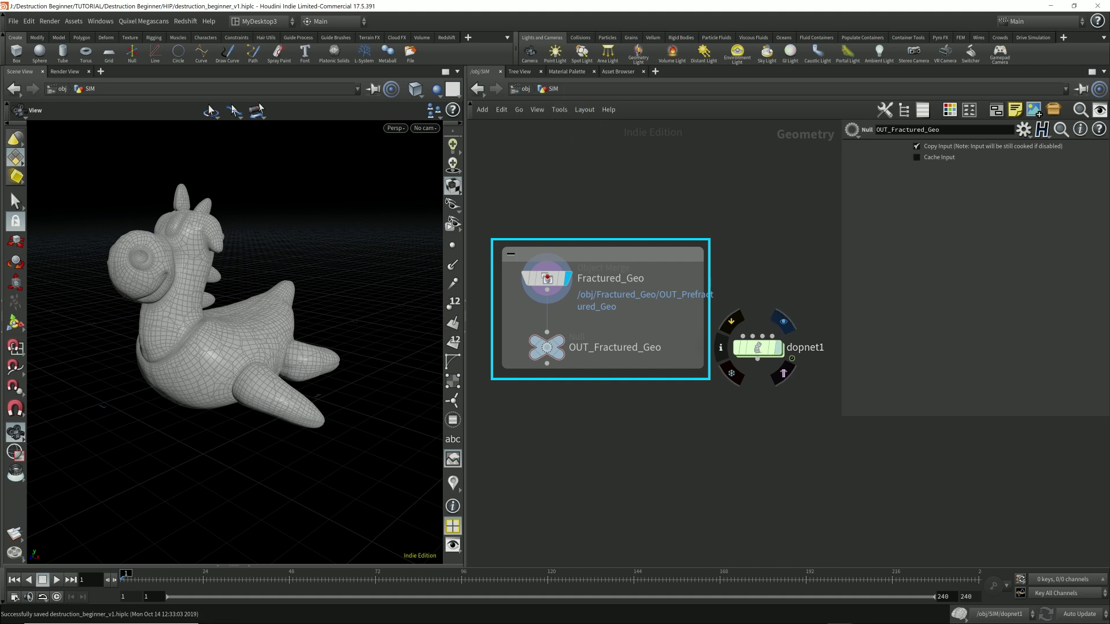
pyautogui.click(783, 321)
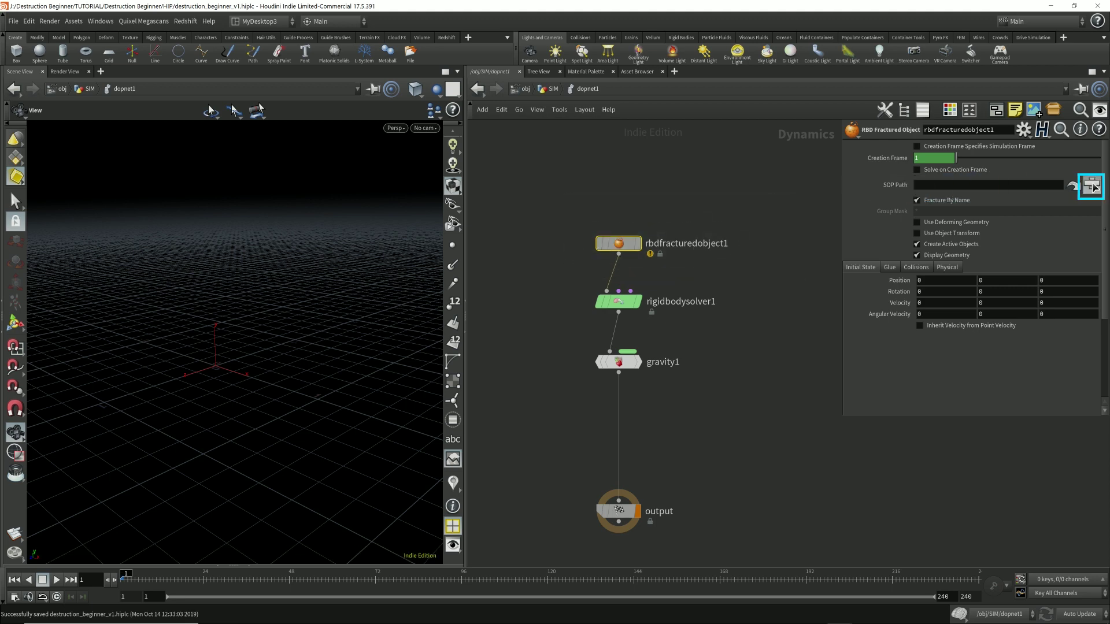
pyautogui.click(1091, 185)
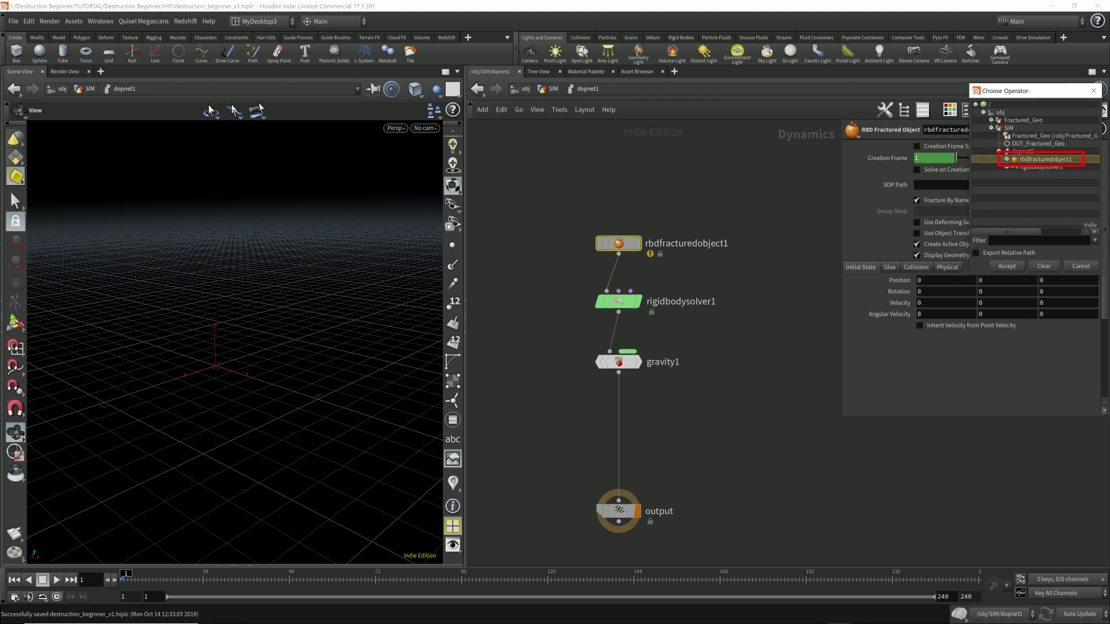
pyautogui.click(1038, 143)
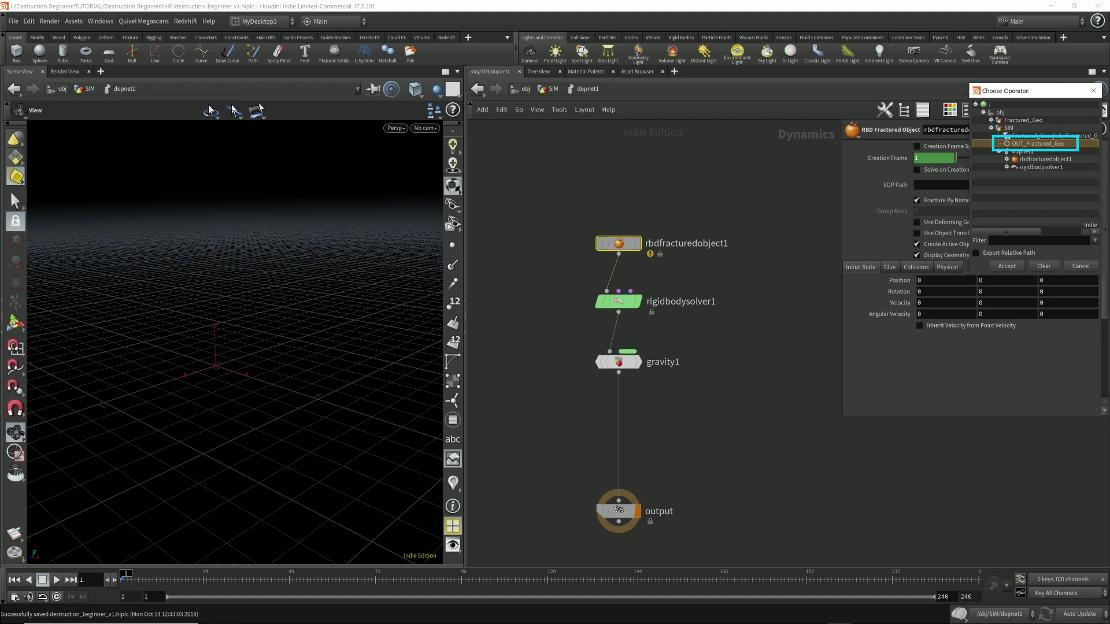
pyautogui.click(1006, 266)
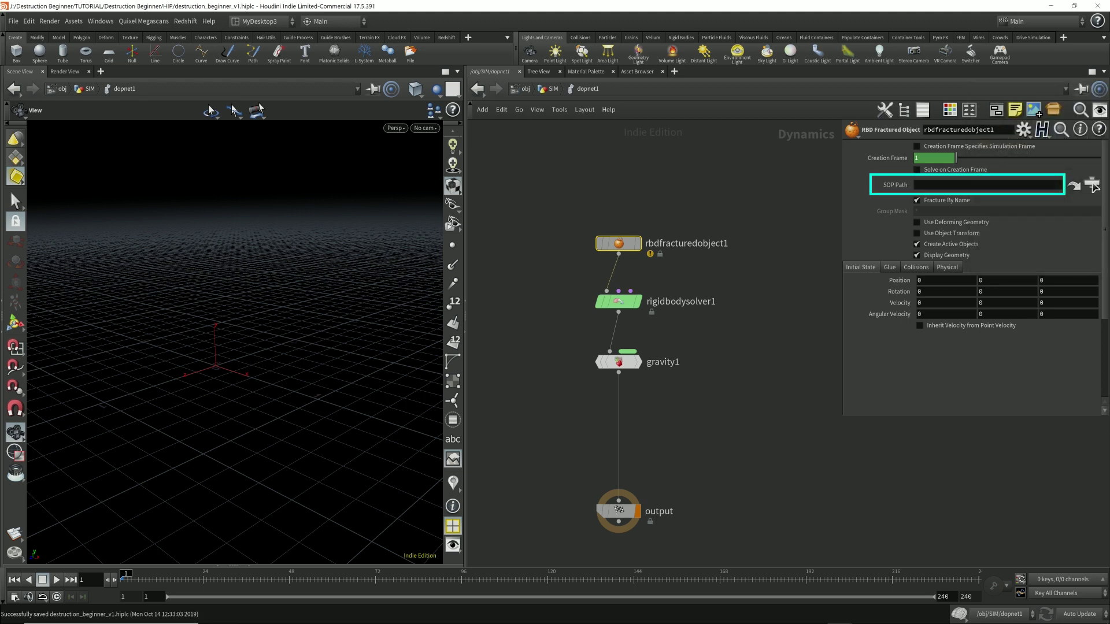
# Review the boxed Fractured_Geo and OUT_Fractured_Geo nodes at the SIM level, and go back into the DOP network
pyautogui.click(552, 88)
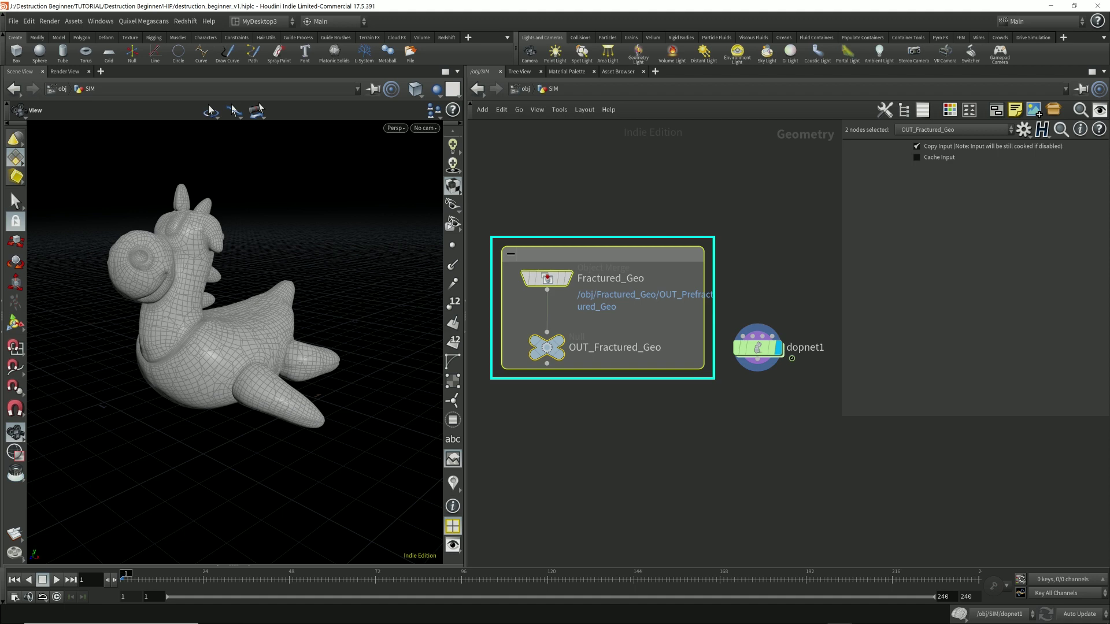
pyautogui.moveTo(479, 195); pyautogui.dragTo(724, 423)
pyautogui.doubleClick(757, 348)
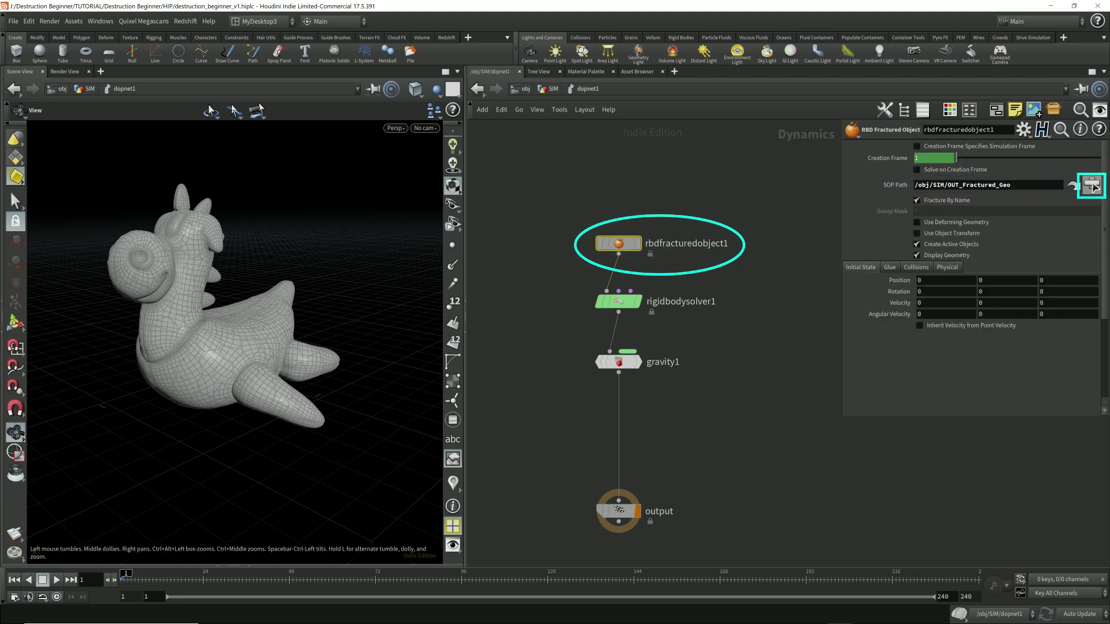
pyautogui.click(1092, 186)
pyautogui.click(991, 128)
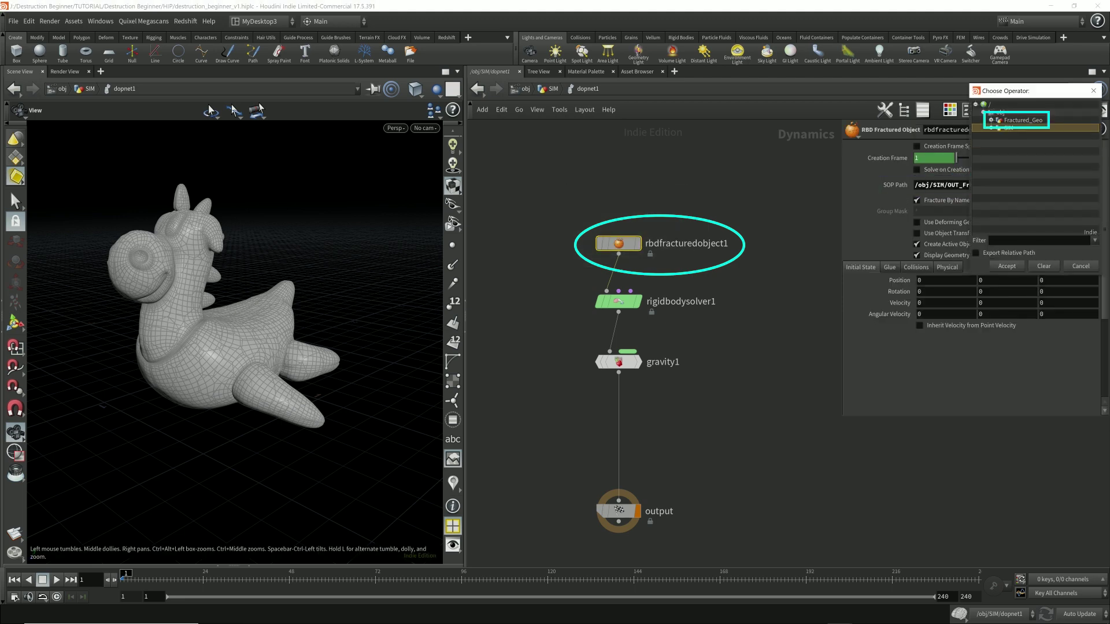
pyautogui.click(1022, 120)
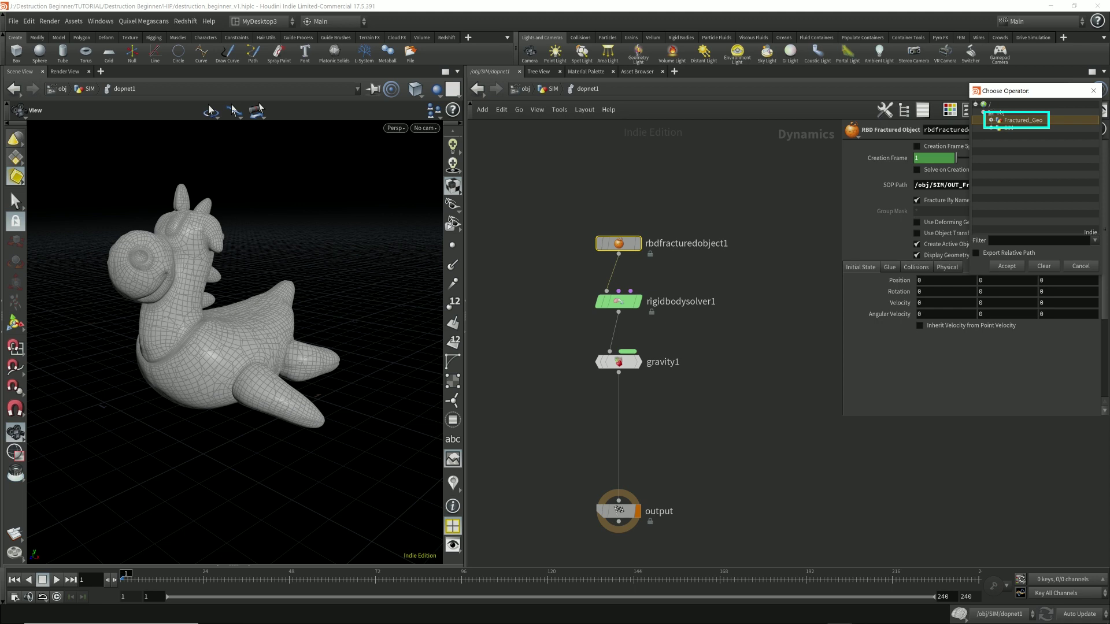
pyautogui.click(991, 121)
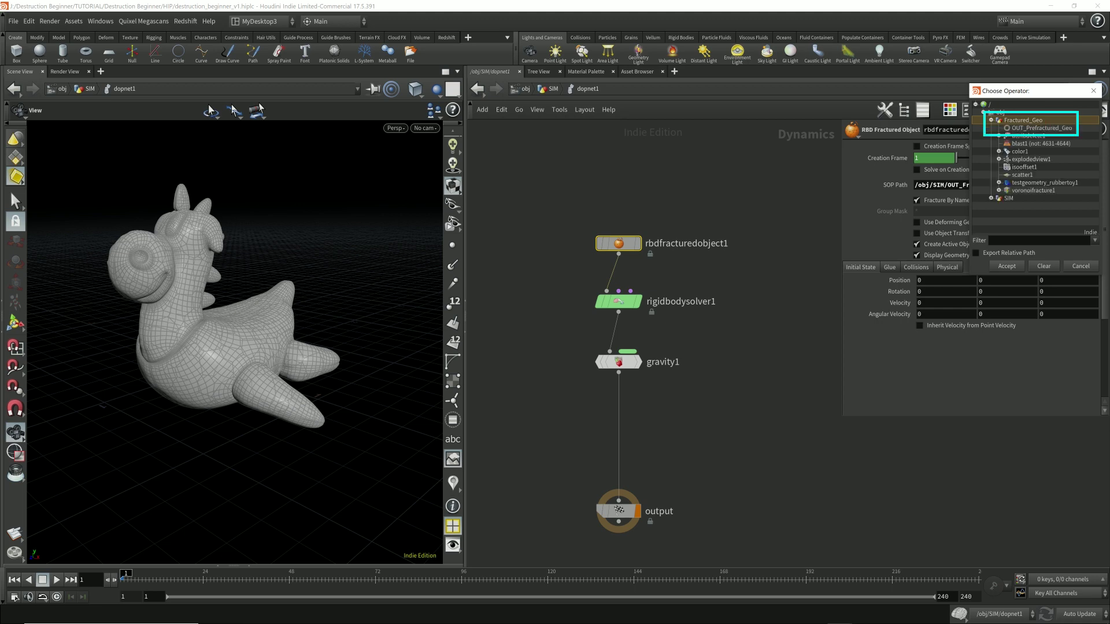
pyautogui.click(1041, 129)
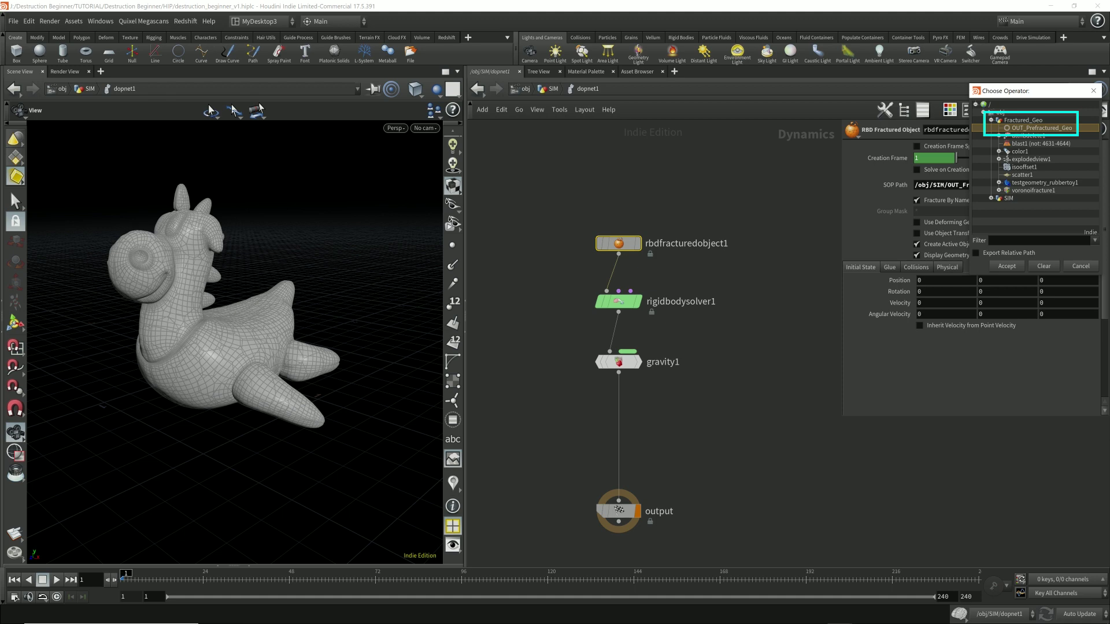
pyautogui.click(1093, 91)
# Go into the Fractured_Geo object and recolor its OUT_Prefractured_Geo null a deeper blue
pyautogui.press('u')
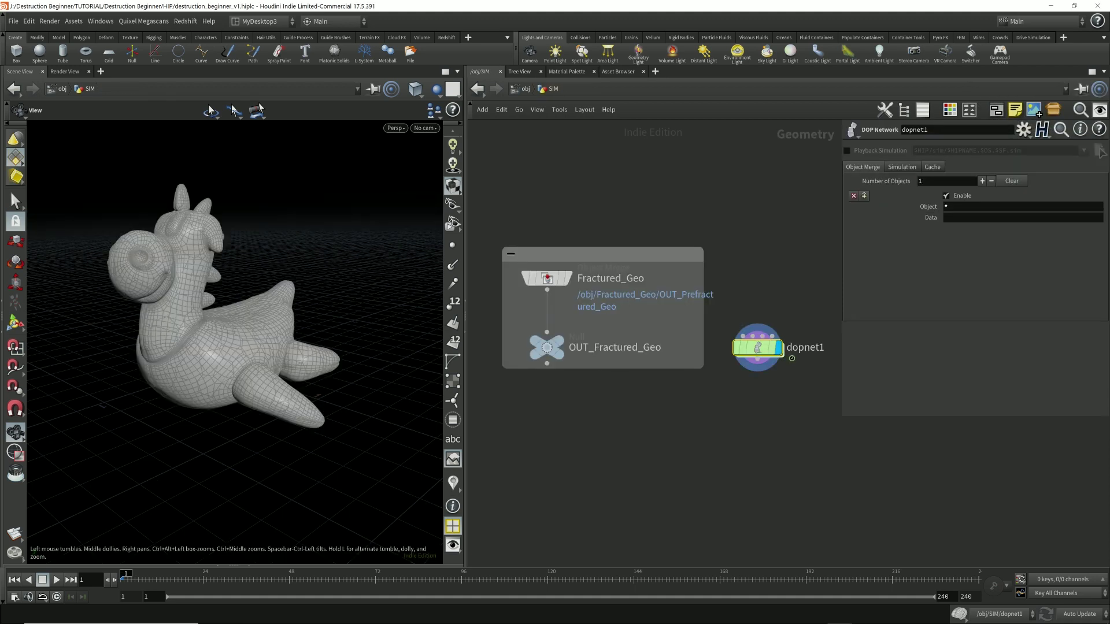
pyautogui.click(520, 89)
pyautogui.doubleClick(618, 218)
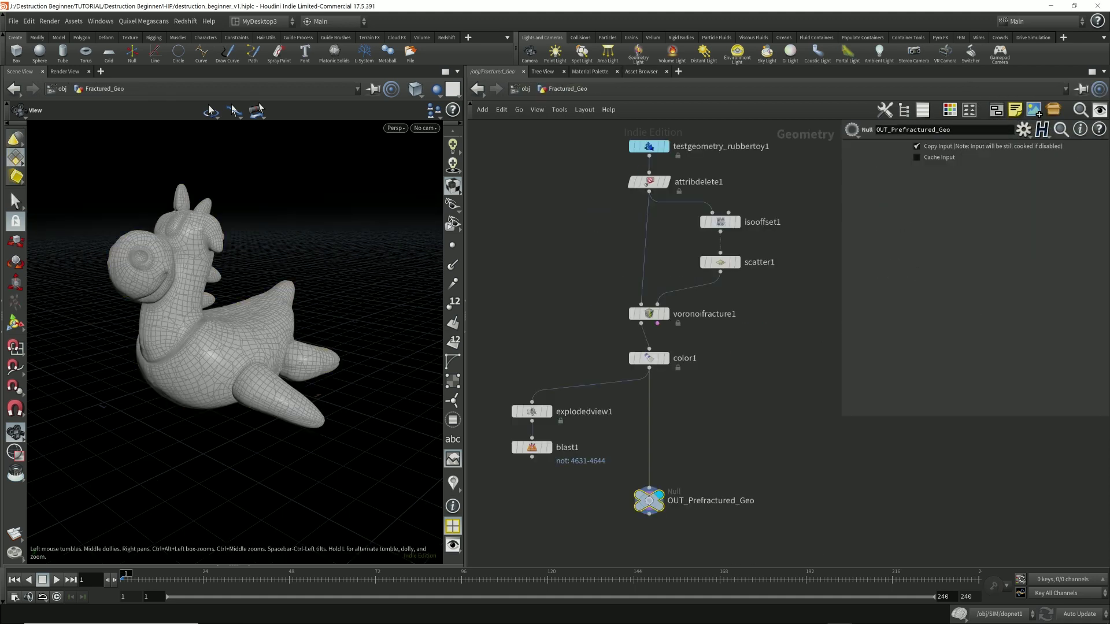
pyautogui.moveTo(618, 483); pyautogui.dragTo(643, 491)
pyautogui.press('c')
pyautogui.click(1086, 547)
pyautogui.press('c')
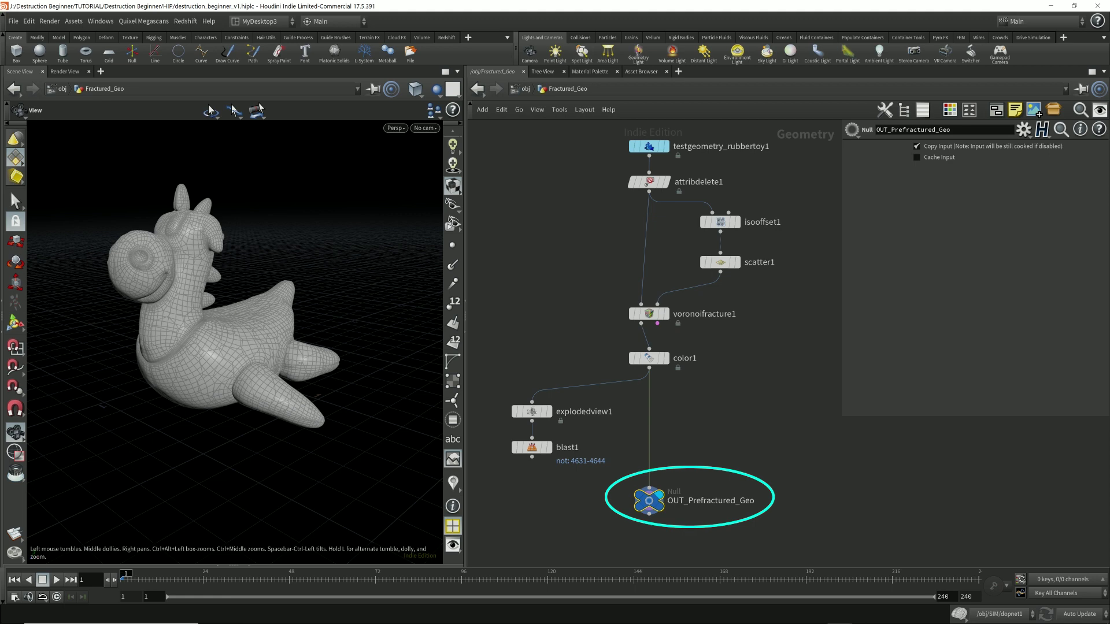
# Return inside the SIM object and select the Fractured_Geo merge and OUT_Fractured_Geo null with their network box
pyautogui.press('u')
pyautogui.doubleClick(620, 294)
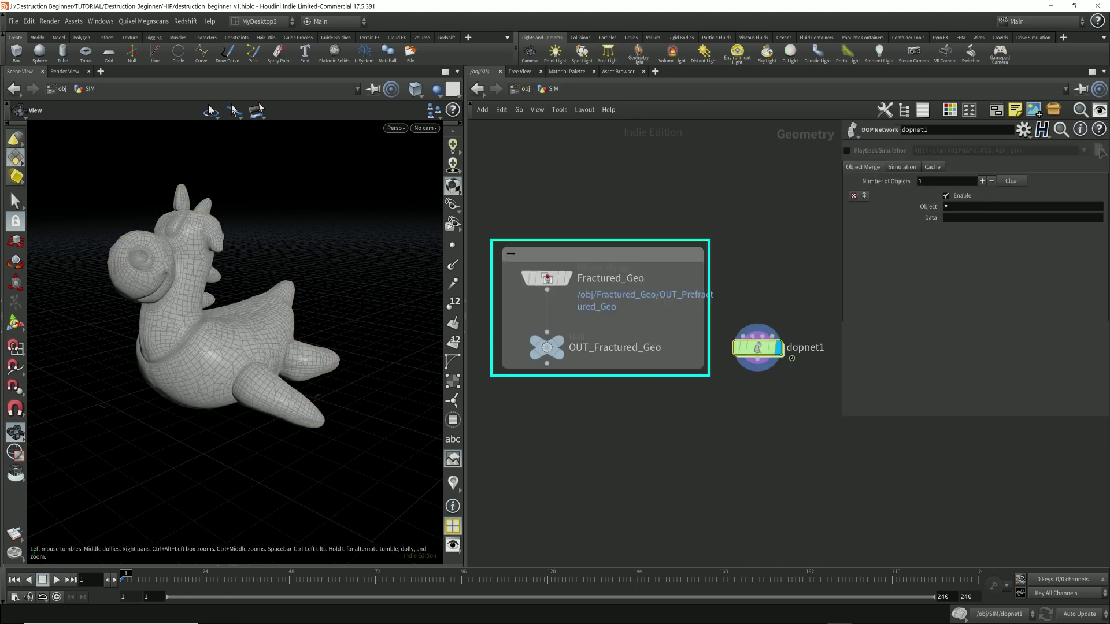
pyautogui.moveTo(483, 195); pyautogui.dragTo(711, 438)
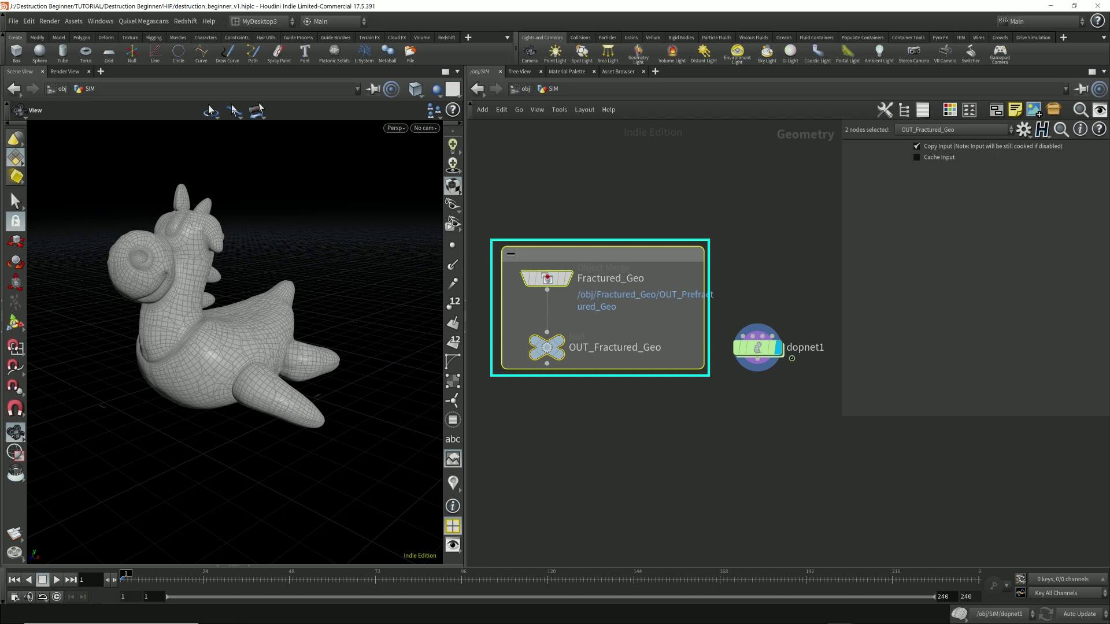
pyautogui.moveTo(757, 347)
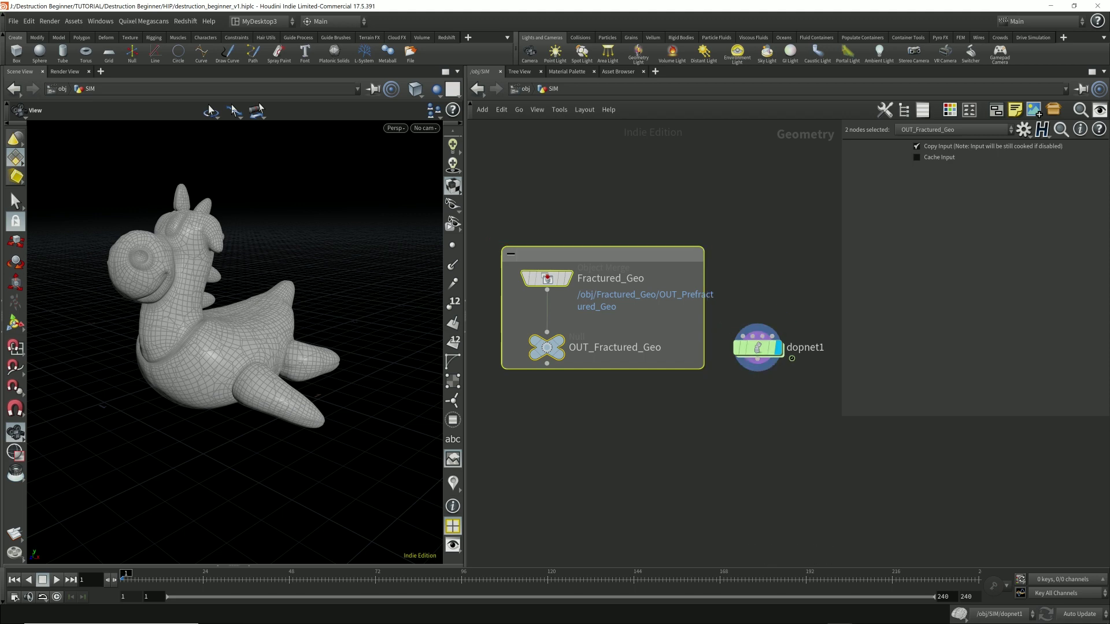
# Widen the network view, go inside dopnet1, play the simulation briefly and return to the first frame
pyautogui.moveTo(464, 346); pyautogui.dragTo(426, 347)
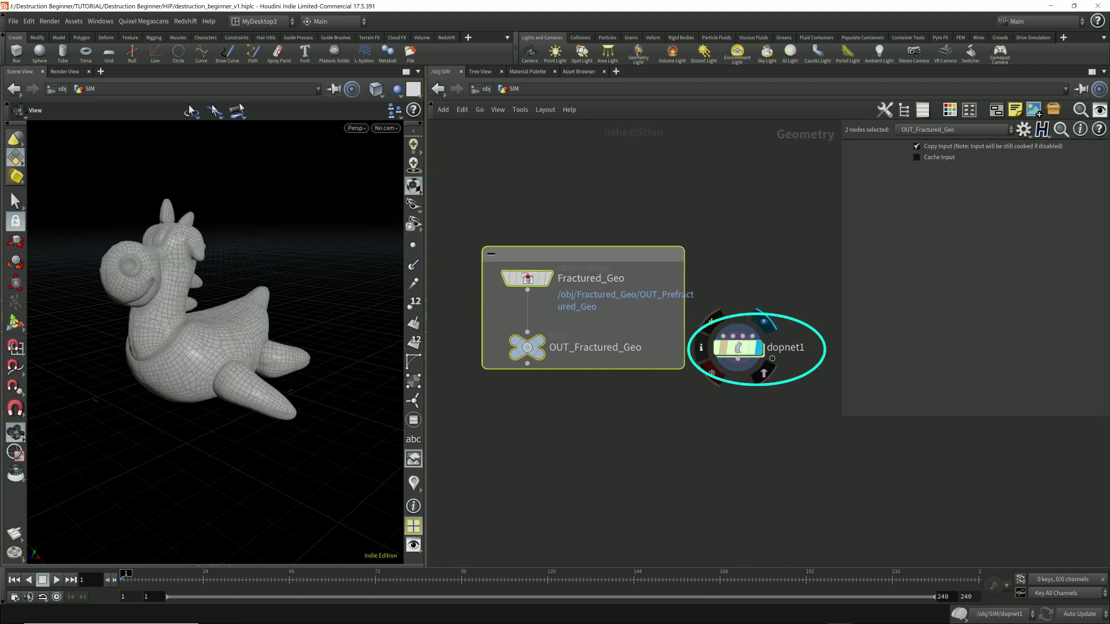
pyautogui.doubleClick(737, 347)
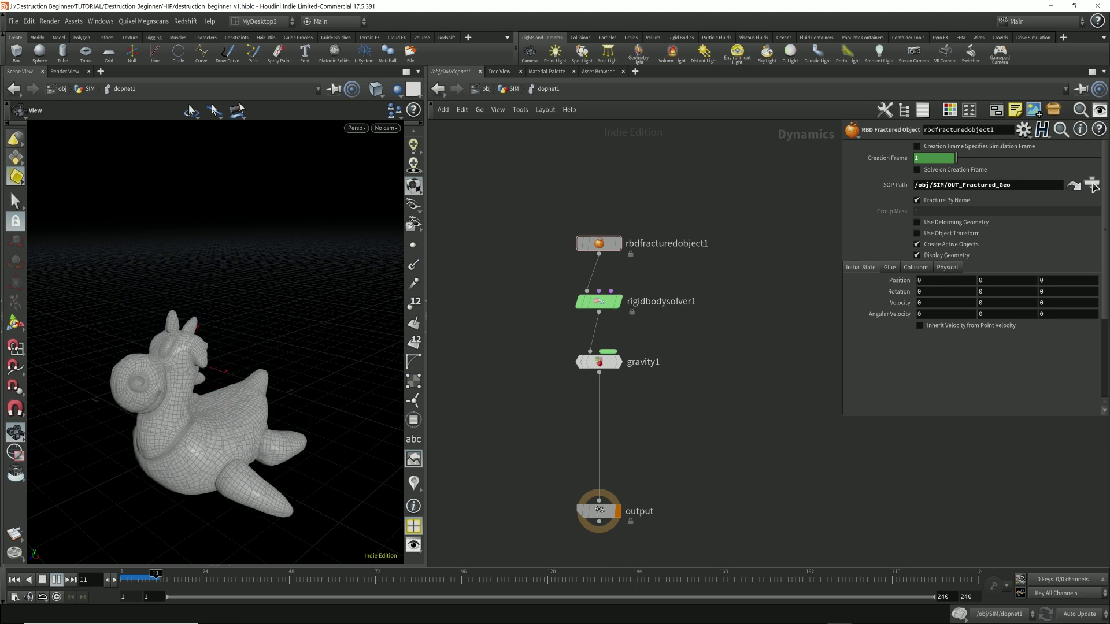
pyautogui.hotkey('ctrl', 'Up')
# Add a Ground Plane node beside gravity1 in the DOP network
pyautogui.press('Tab')
pyautogui.write('ground')
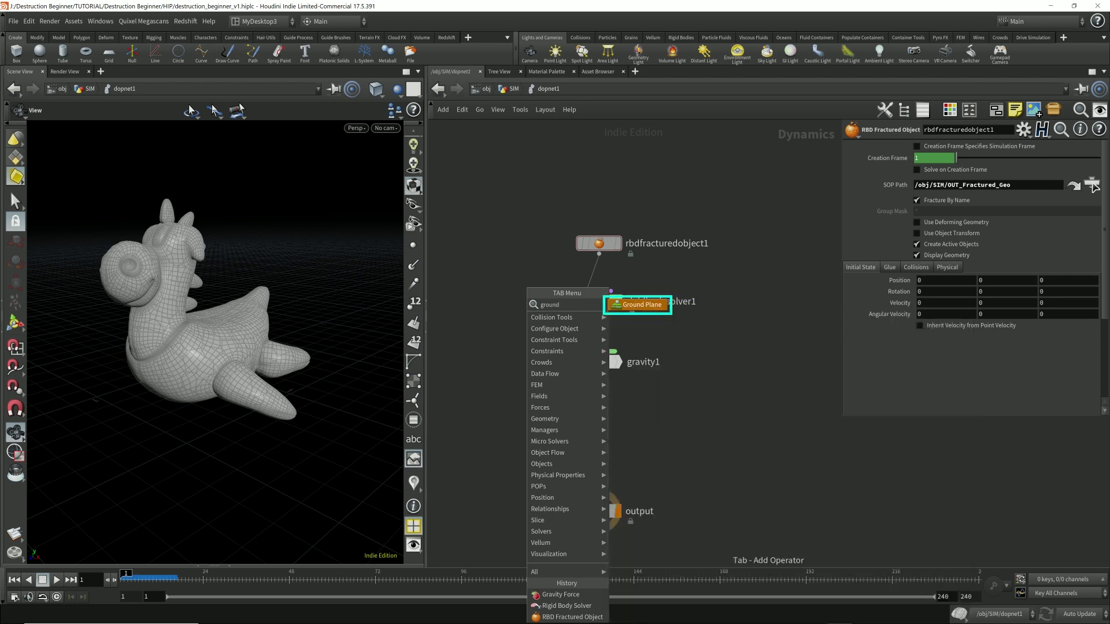
pyautogui.press('Return')
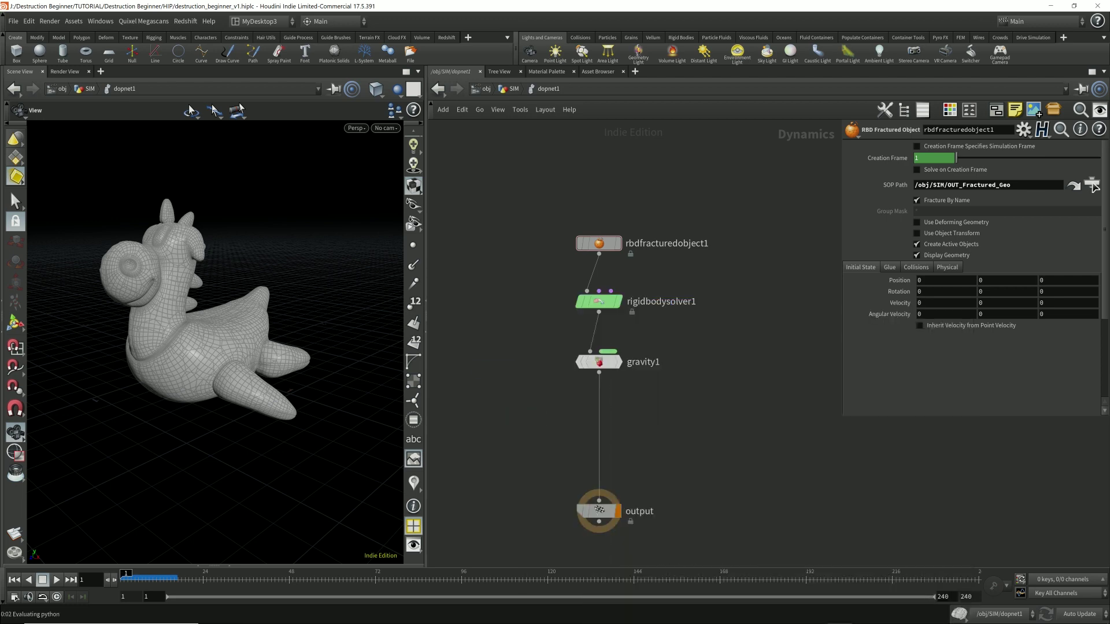
pyautogui.click(473, 362)
# Insert a Merge node between gravity1 and output, and connect groundplane1 to it as the first input, ahead of gravity1
pyautogui.press('Tab')
pyautogui.write('merge')
pyautogui.press('Return')
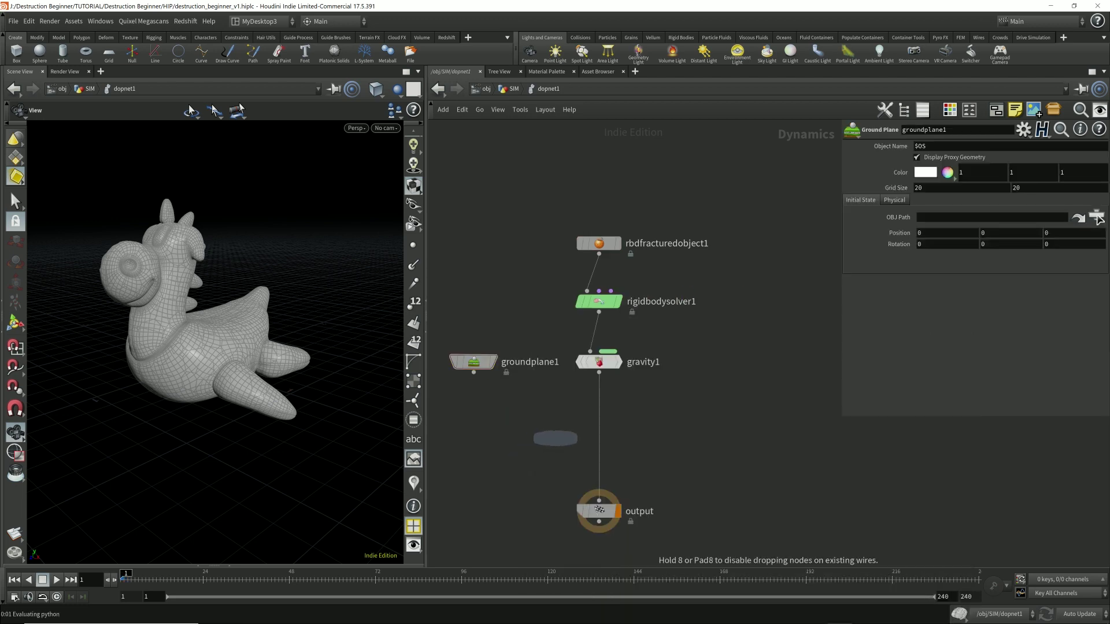
pyautogui.click(598, 436)
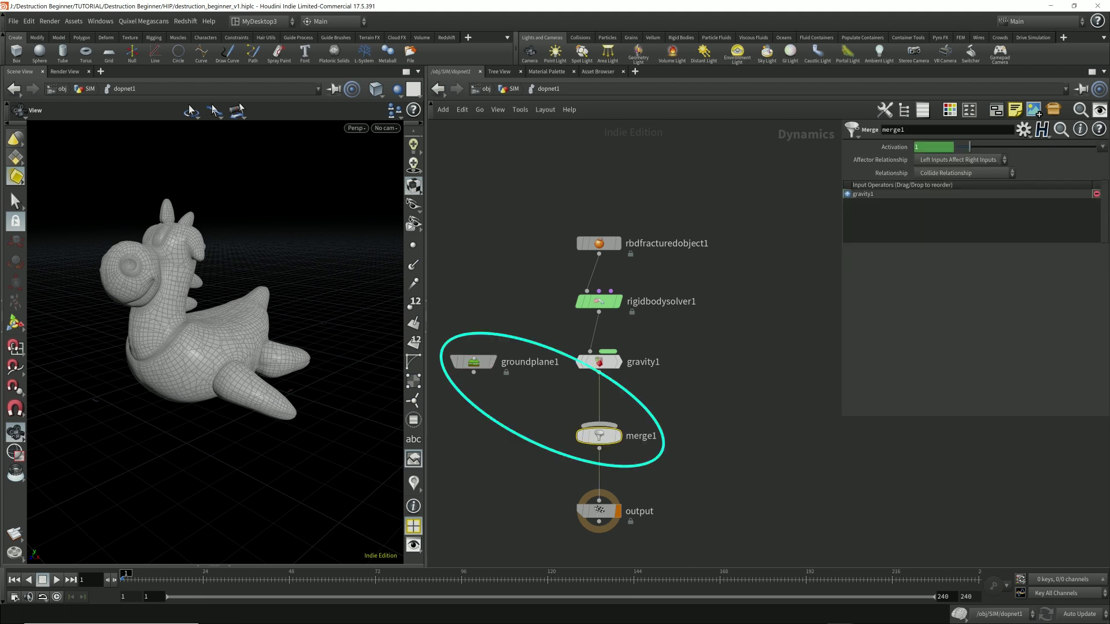
pyautogui.moveTo(474, 372); pyautogui.dragTo(599, 426)
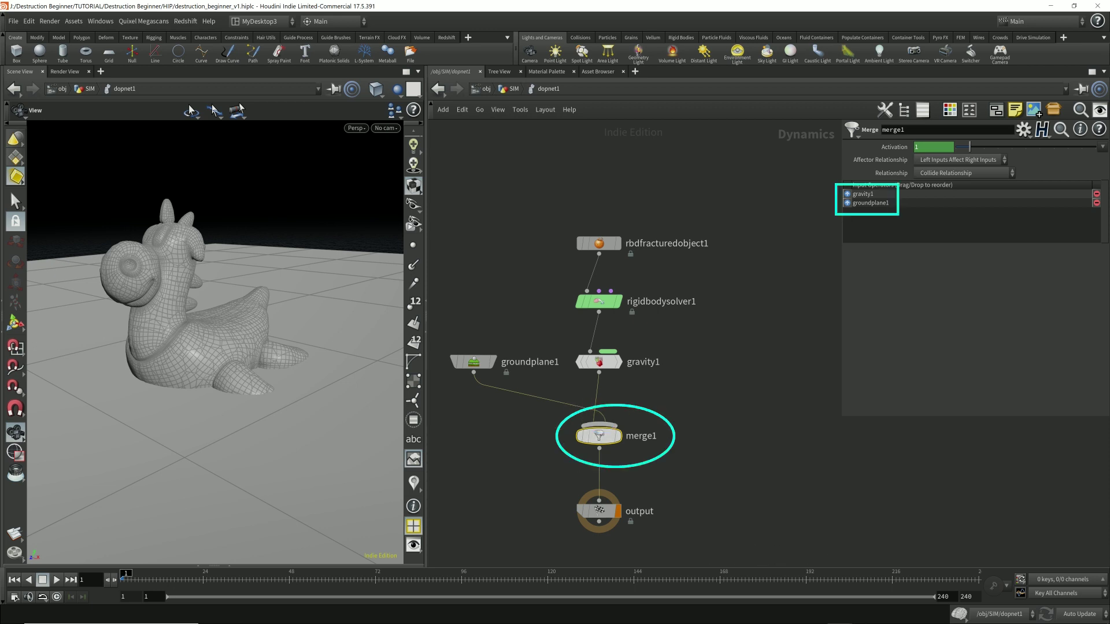
pyautogui.moveTo(870, 203); pyautogui.dragTo(870, 194)
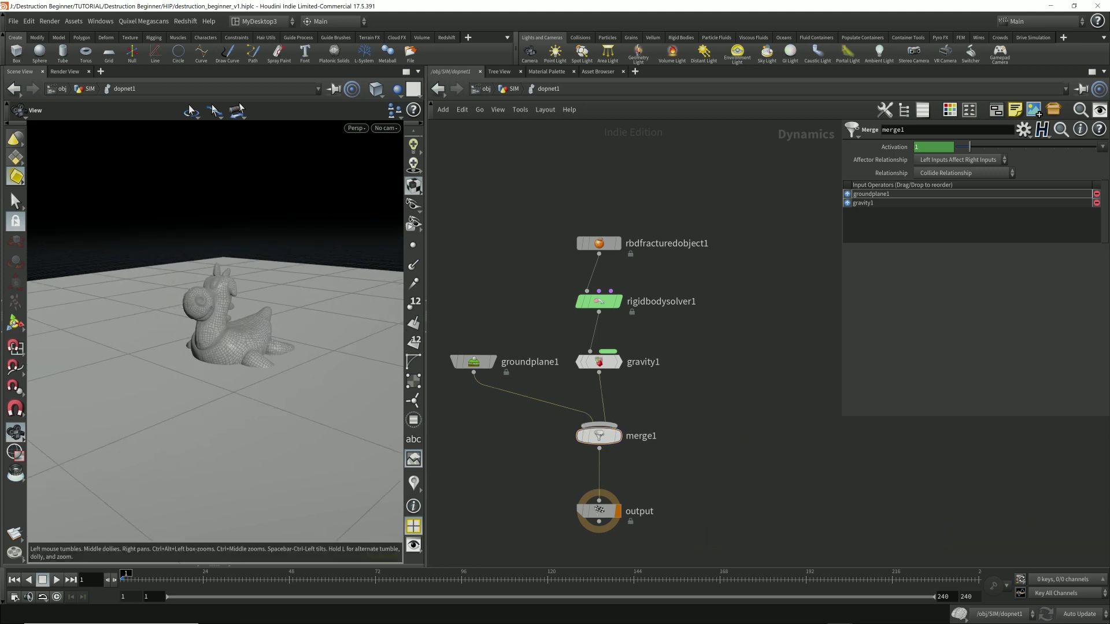
# Lower the ground plane to a Y position of -2 and play the simulation to check the pieces' collision with it
pyautogui.moveTo(249, 358); pyautogui.dragTo(246, 318)
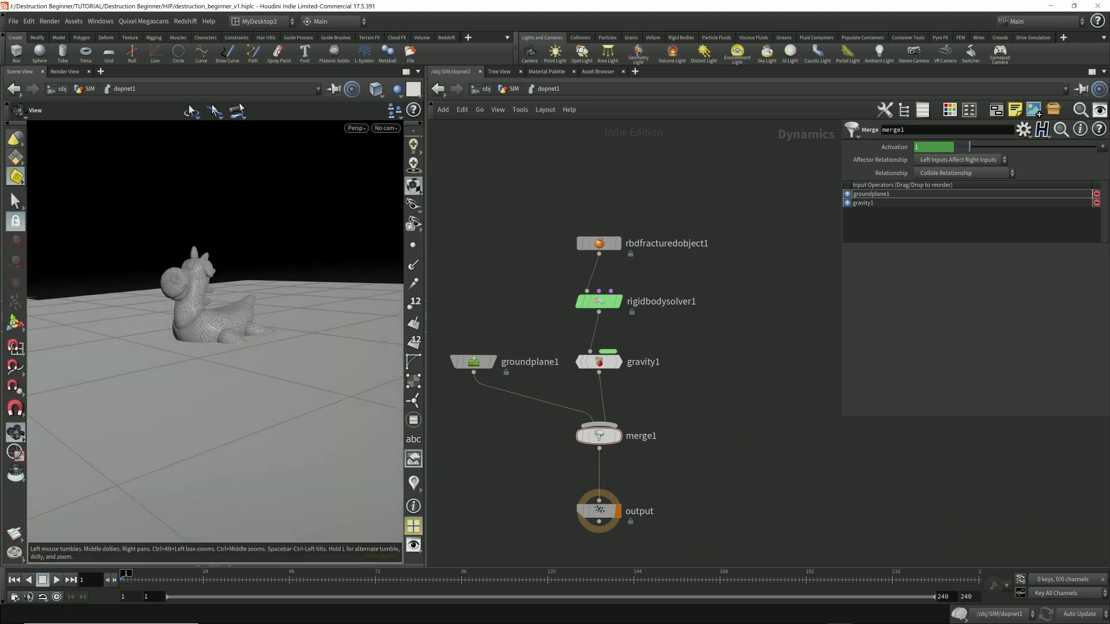
pyautogui.moveTo(214, 324)
pyautogui.mouseDown()
pyautogui.moveTo(212, 378)
pyautogui.moveTo(217, 317)
pyautogui.mouseUp()
pyautogui.moveTo(217, 317); pyautogui.dragTo(274, 317, button='right')
pyautogui.moveTo(254, 318); pyautogui.dragTo(286, 317)
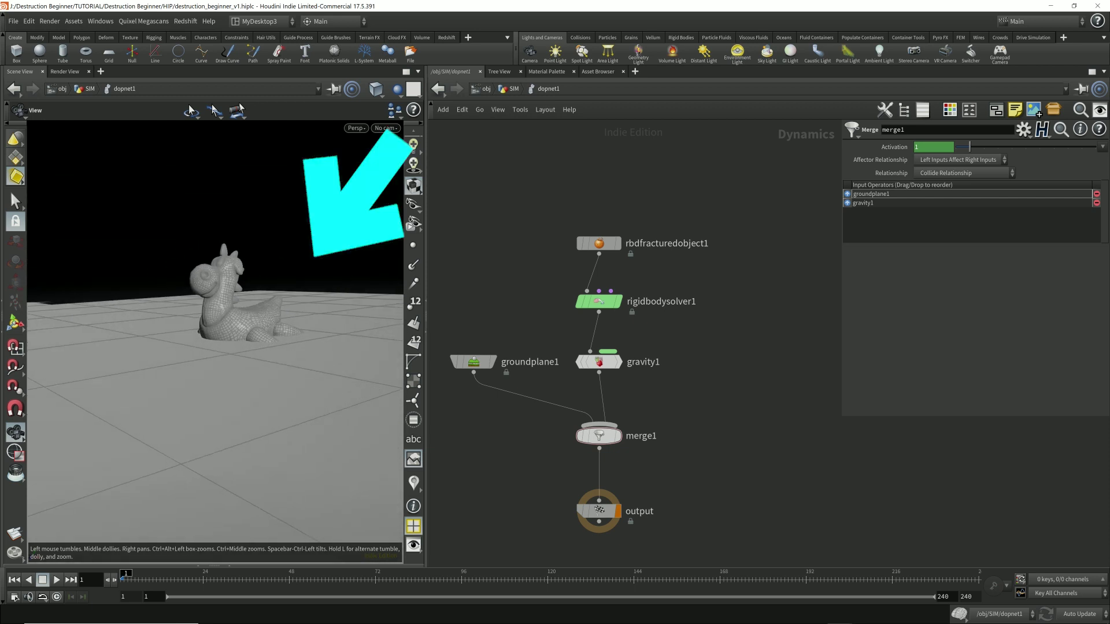
pyautogui.moveTo(454, 342); pyautogui.dragTo(532, 404)
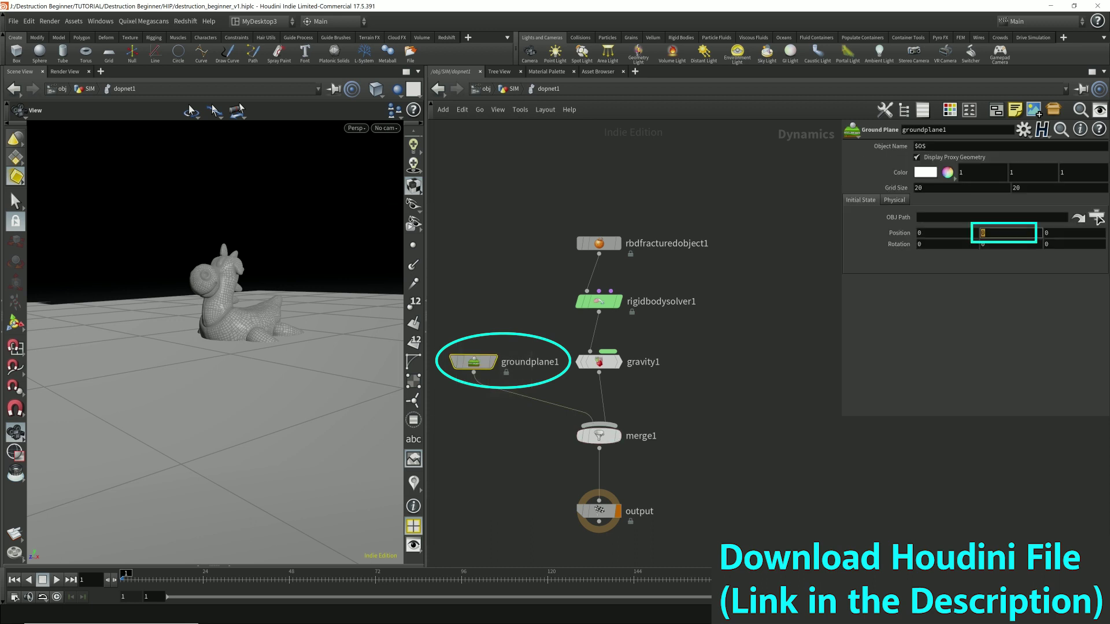
pyautogui.press('Return')
pyautogui.moveTo(231, 346)
pyautogui.mouseDown()
pyautogui.moveTo(231, 294)
pyautogui.moveTo(255, 293)
pyautogui.moveTo(211, 347)
pyautogui.moveTo(237, 347)
pyautogui.mouseUp()
pyautogui.press('Up')
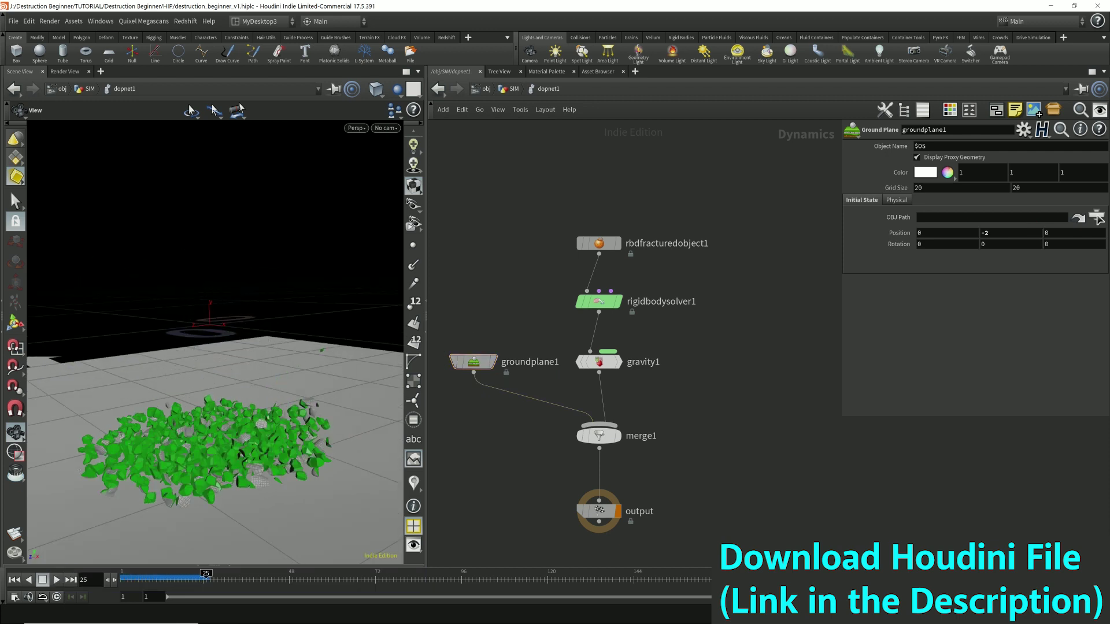